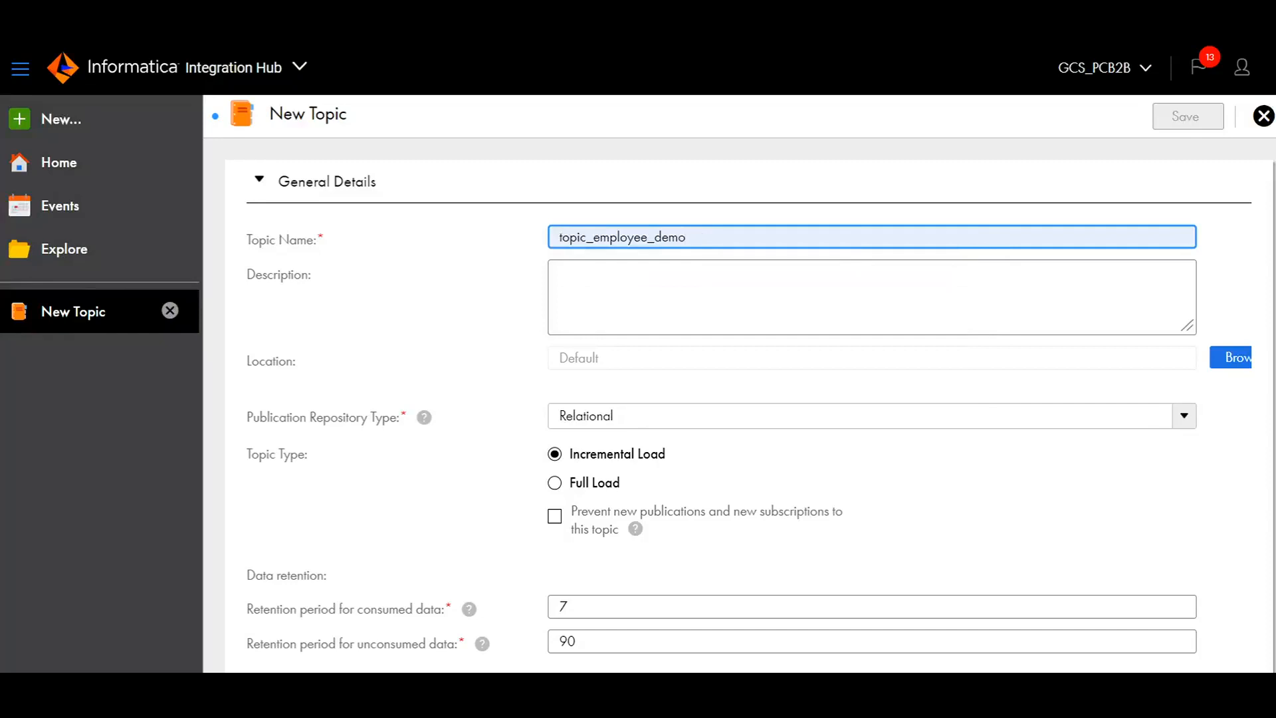
Set the topic's location to the CIH folder inside the presenter's own project.
{"action": "scroll", "coordinate": [703, 446], "scroll_direction": "down", "scroll_amount": 1}
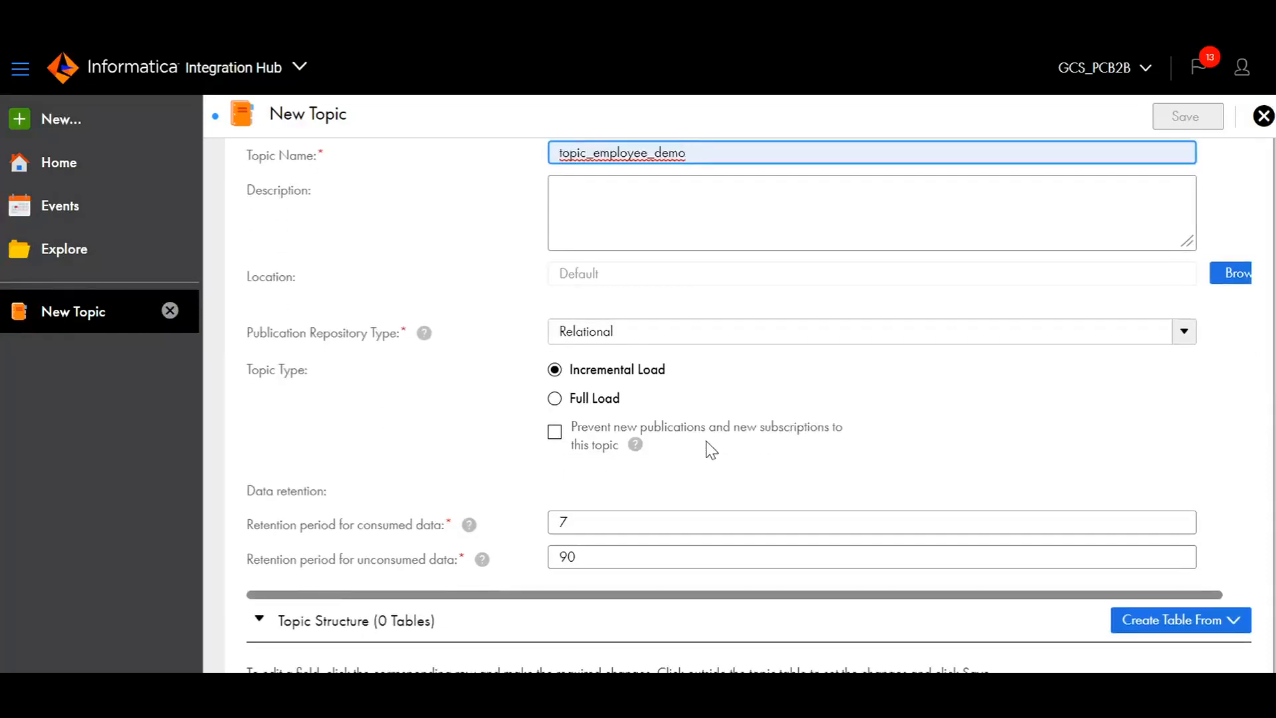
{"action": "left_click", "coordinate": [1233, 275]}
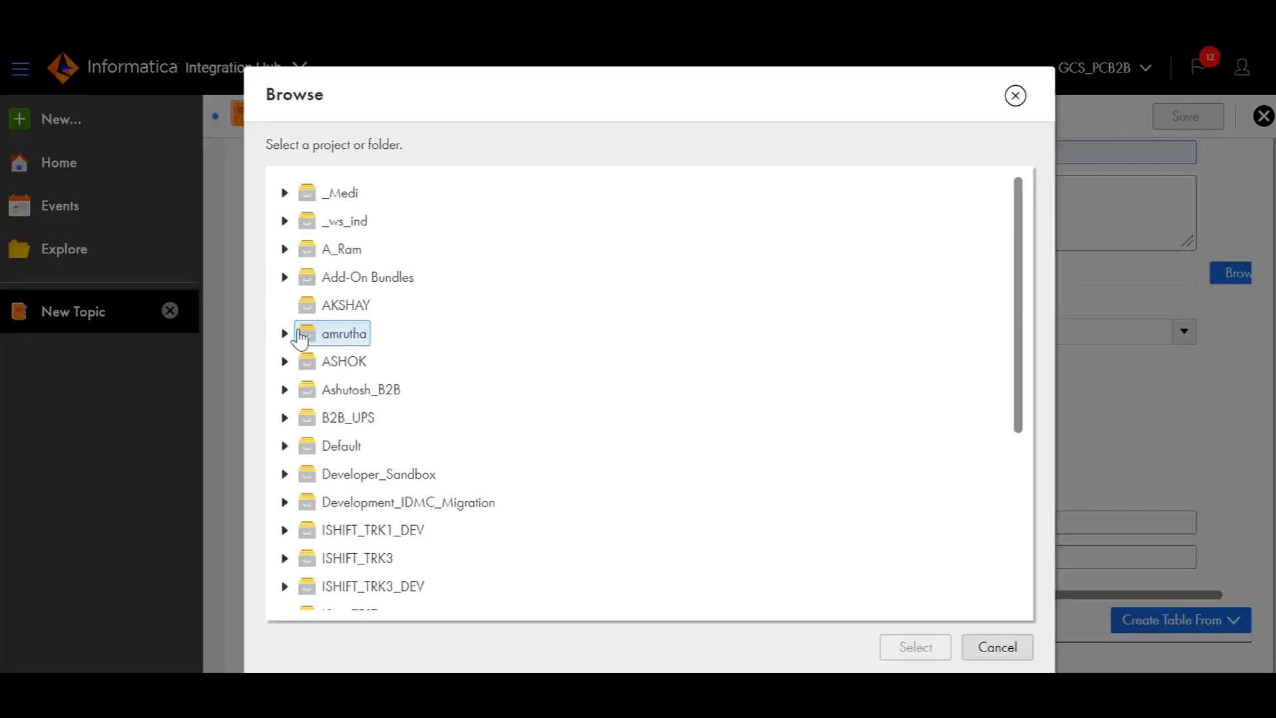
{"action": "left_click", "coordinate": [284, 333]}
{"action": "left_click", "coordinate": [340, 367]}
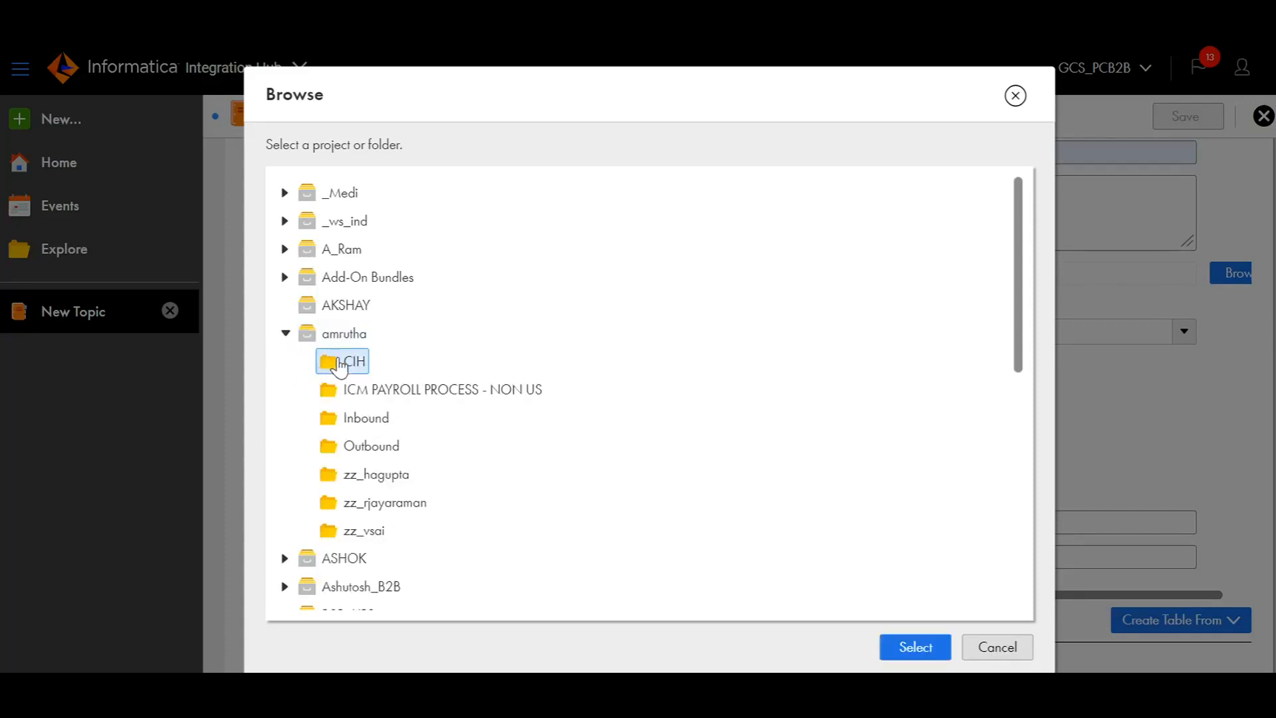
{"action": "left_click", "coordinate": [916, 646]}
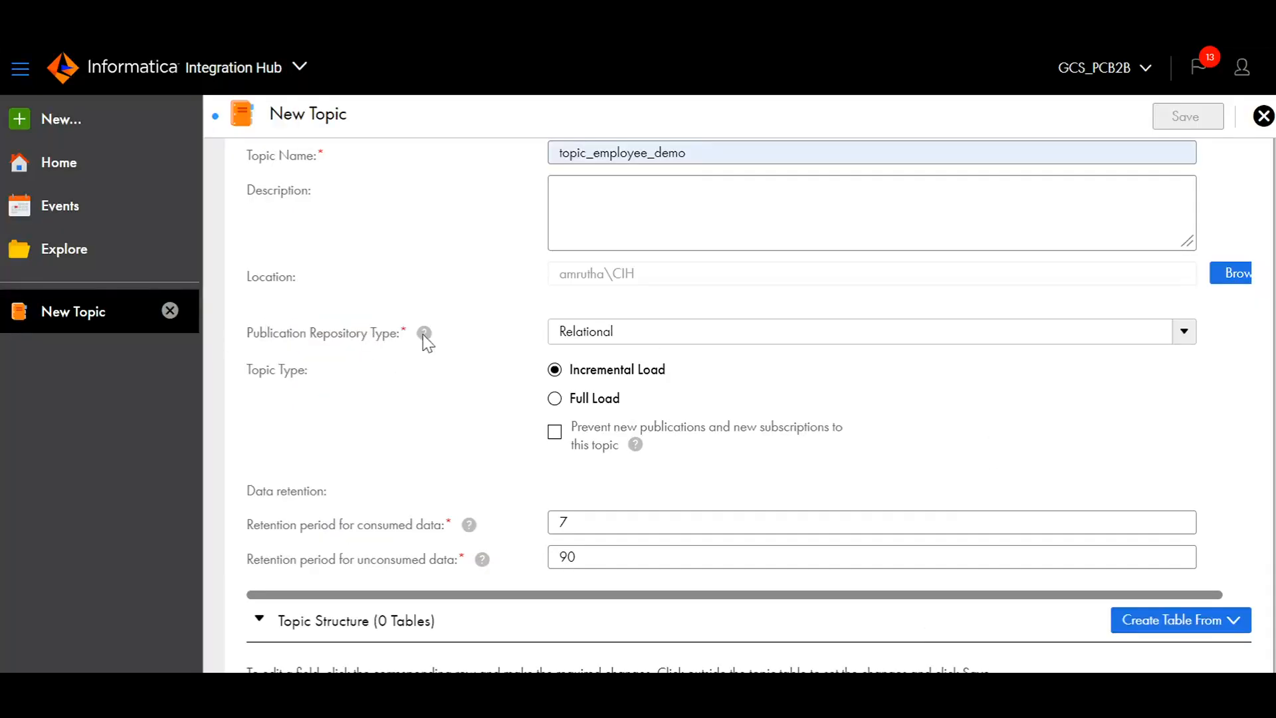
Examine the publication repository types, the topic type options and the data retention periods of the new topic.
{"action": "mouse_move", "coordinate": [425, 338]}
{"action": "left_click", "coordinate": [613, 331]}
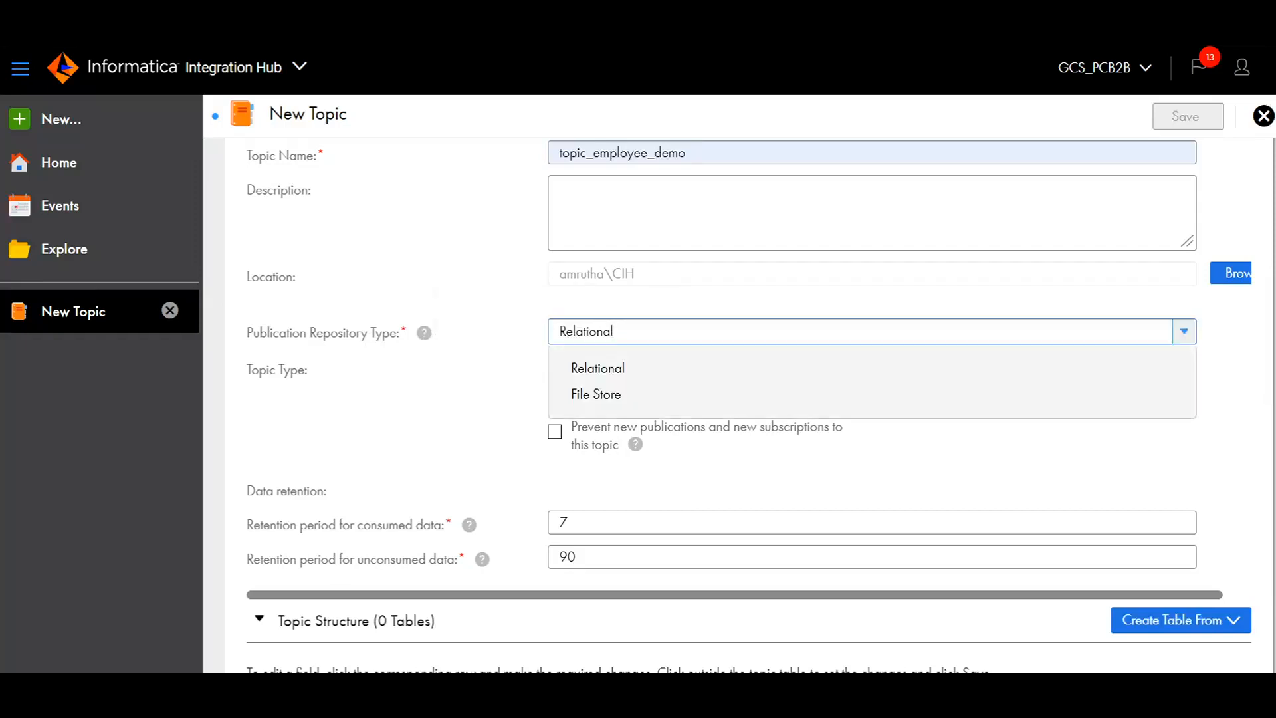
{"action": "left_click", "coordinate": [710, 374]}
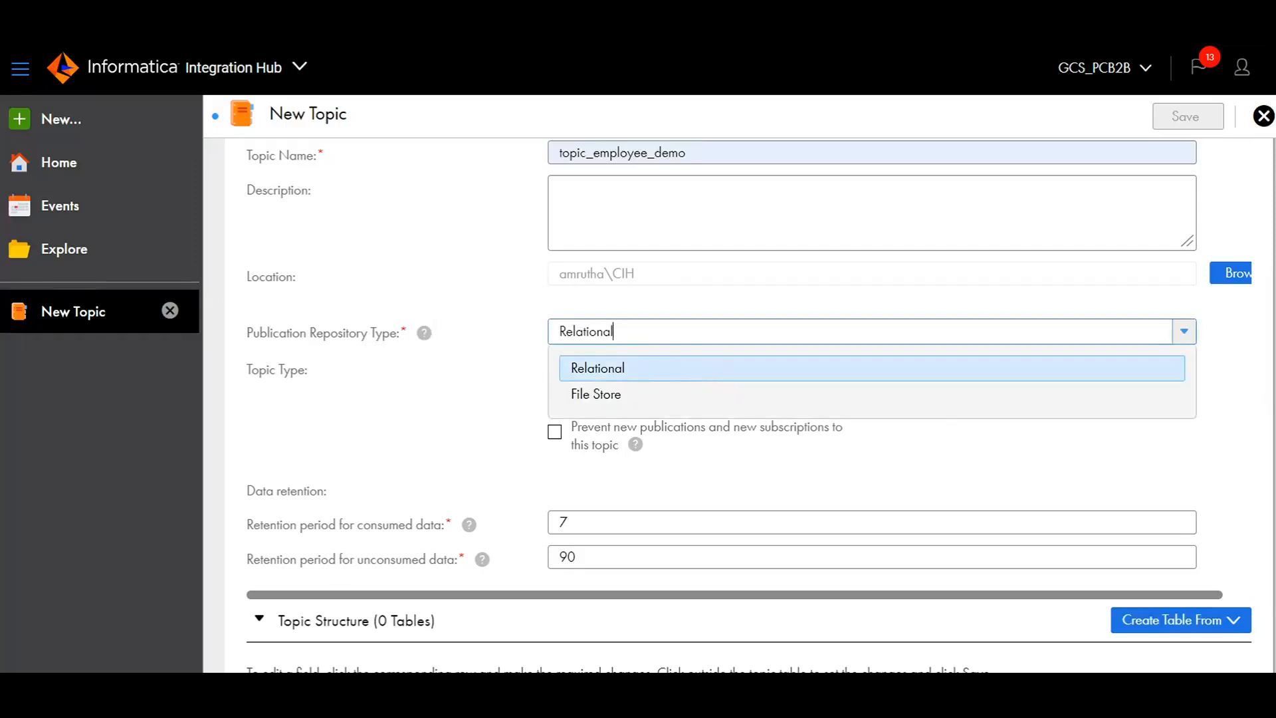
{"action": "left_click", "coordinate": [500, 342]}
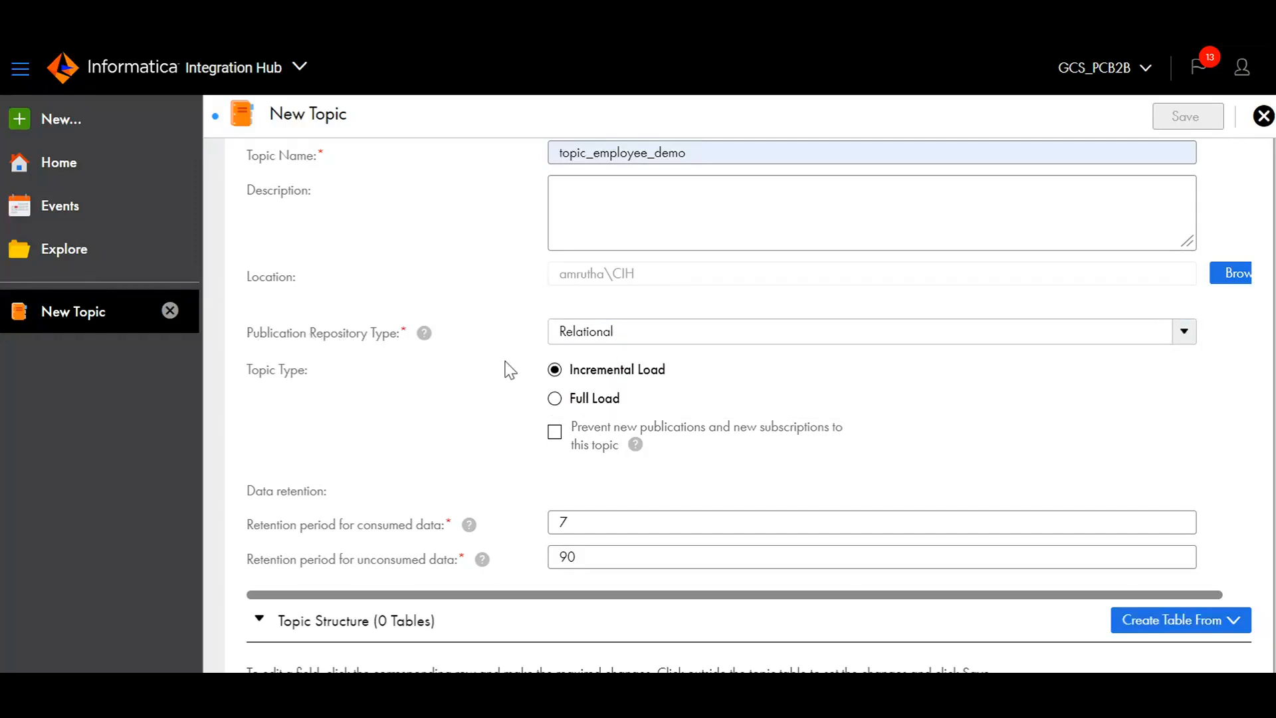
{"action": "scroll", "coordinate": [612, 452], "scroll_direction": "down", "scroll_amount": 1}
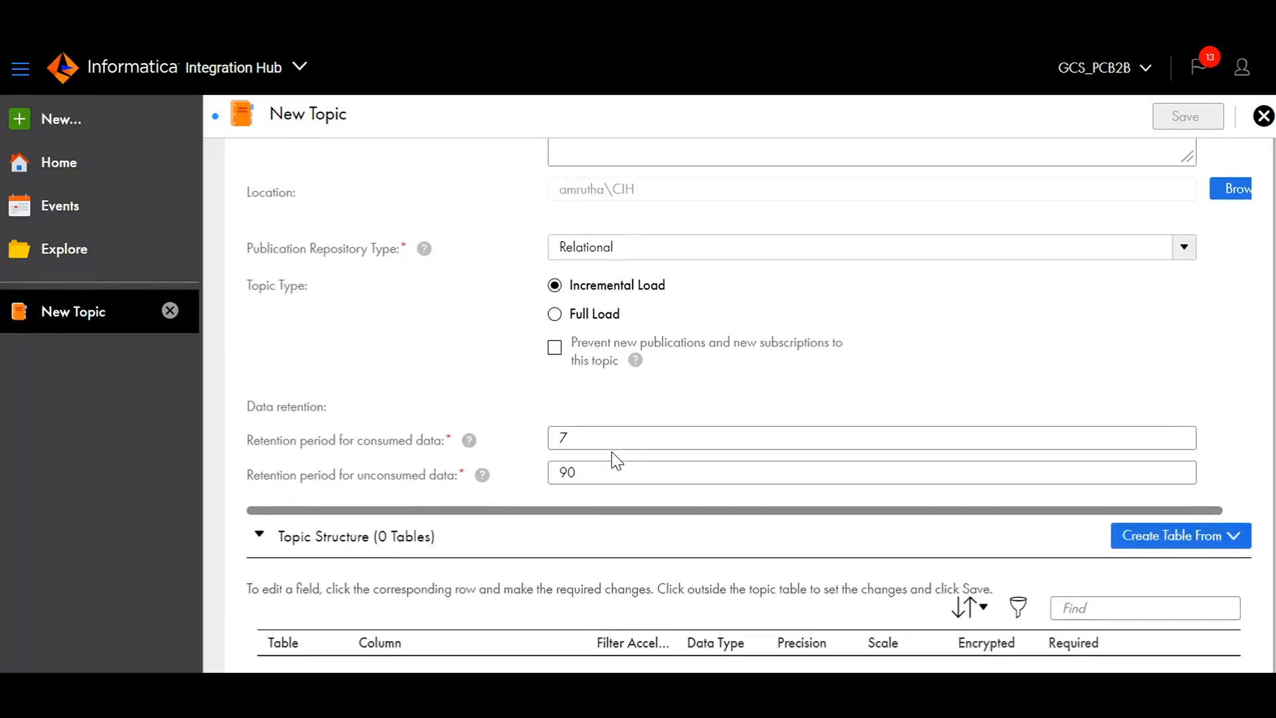
{"action": "scroll", "coordinate": [652, 359], "scroll_direction": "down", "scroll_amount": 2}
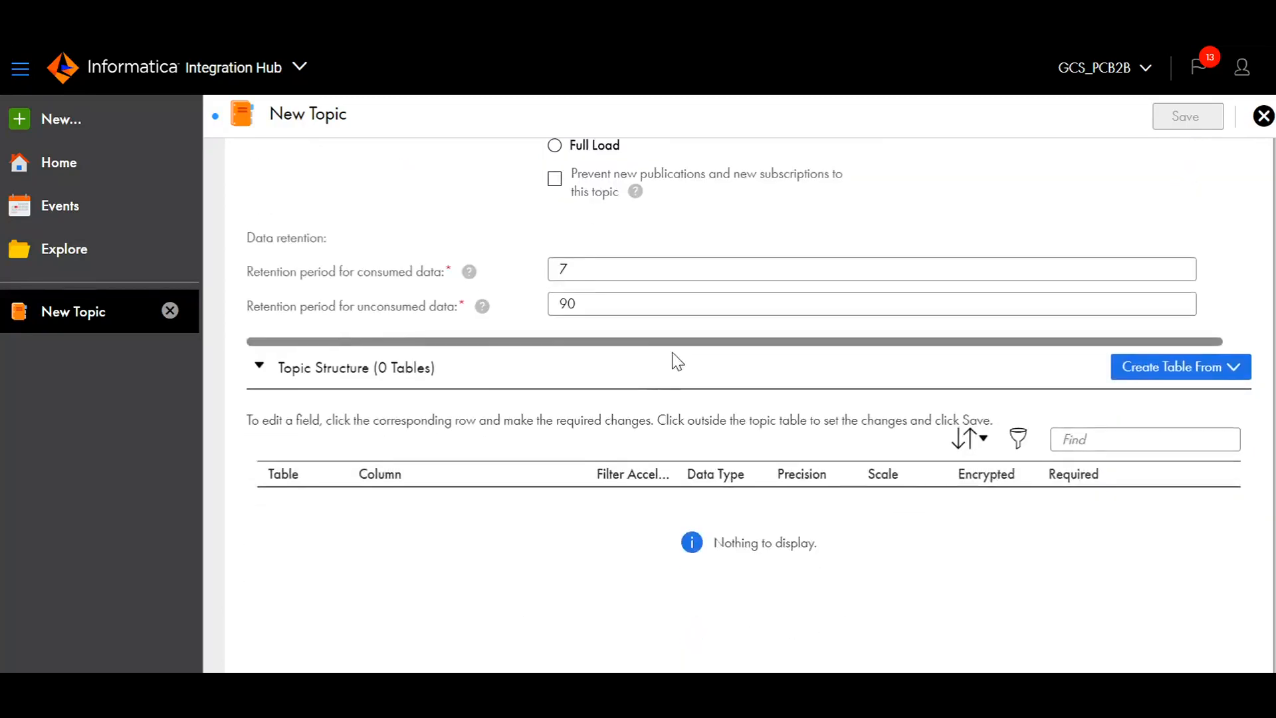
{"action": "scroll", "coordinate": [718, 428], "scroll_direction": "up", "scroll_amount": 2}
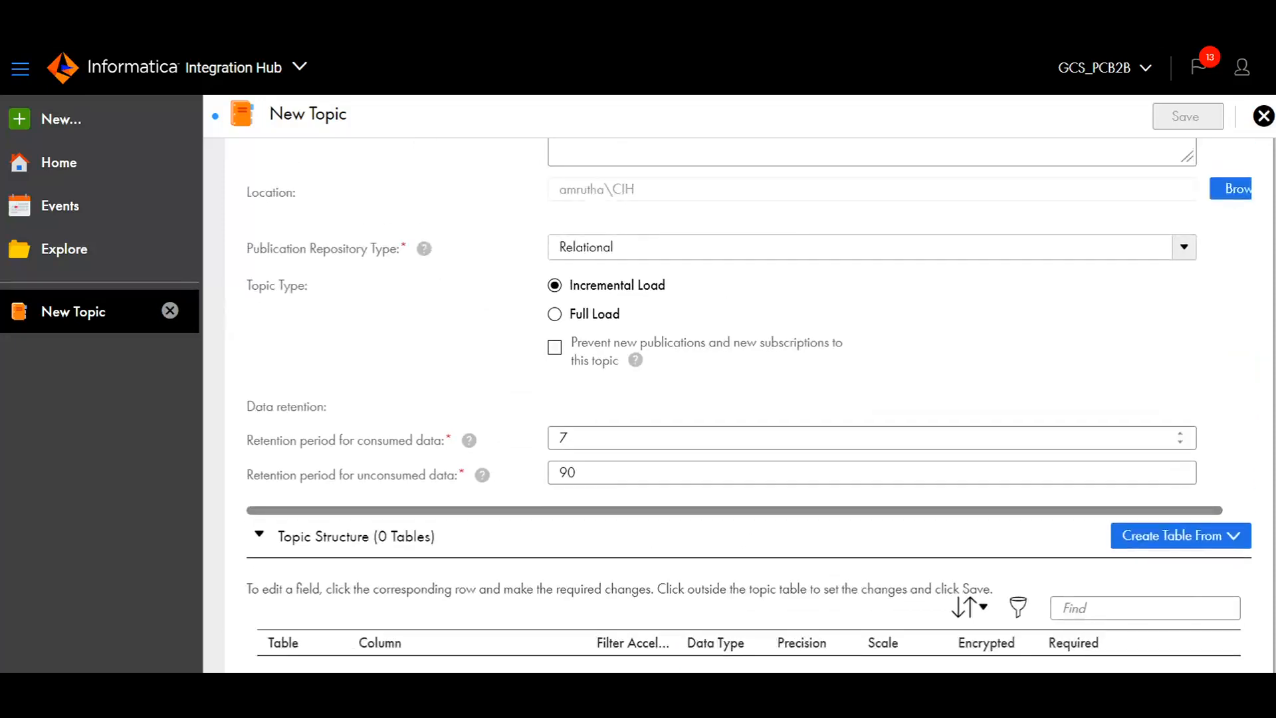
{"action": "scroll", "coordinate": [807, 484], "scroll_direction": "down", "scroll_amount": 1}
{"action": "scroll", "coordinate": [806, 484], "scroll_direction": "up", "scroll_amount": 1}
Start adding a topic table from a flat file and choose employee.txt as the file.
{"action": "scroll", "coordinate": [763, 429], "scroll_direction": "down", "scroll_amount": 3}
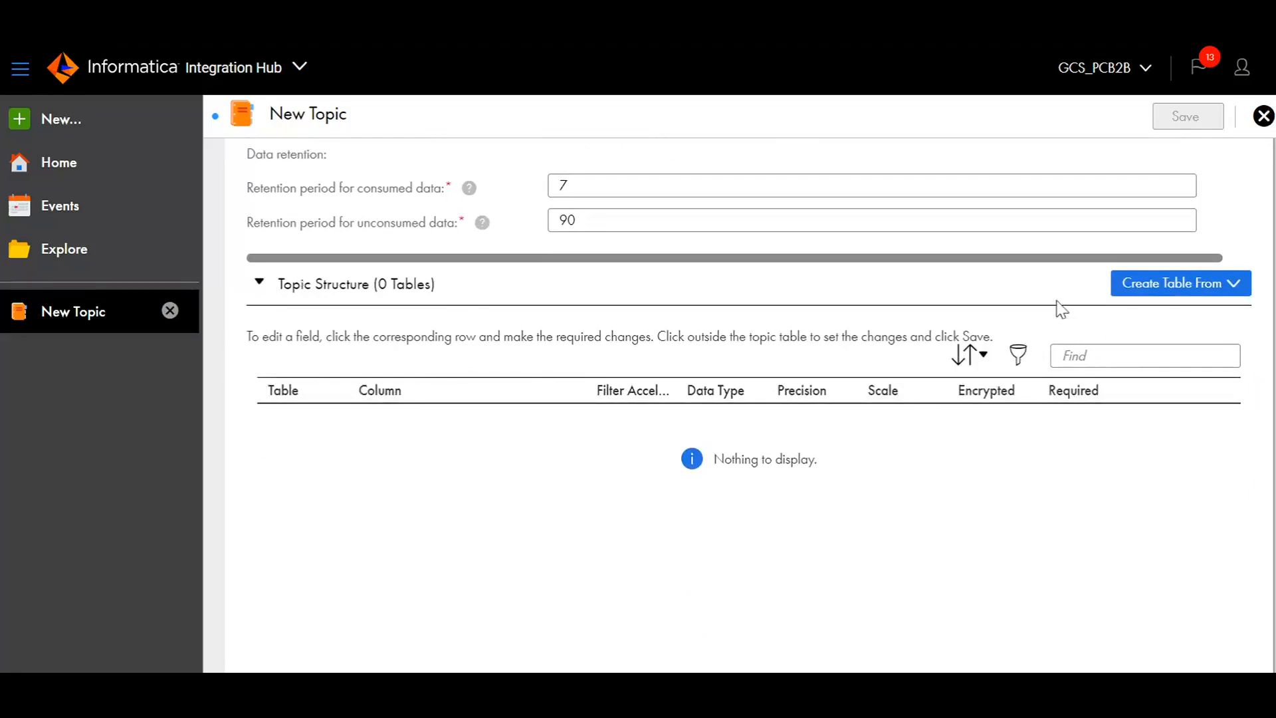
{"action": "left_click", "coordinate": [1147, 295]}
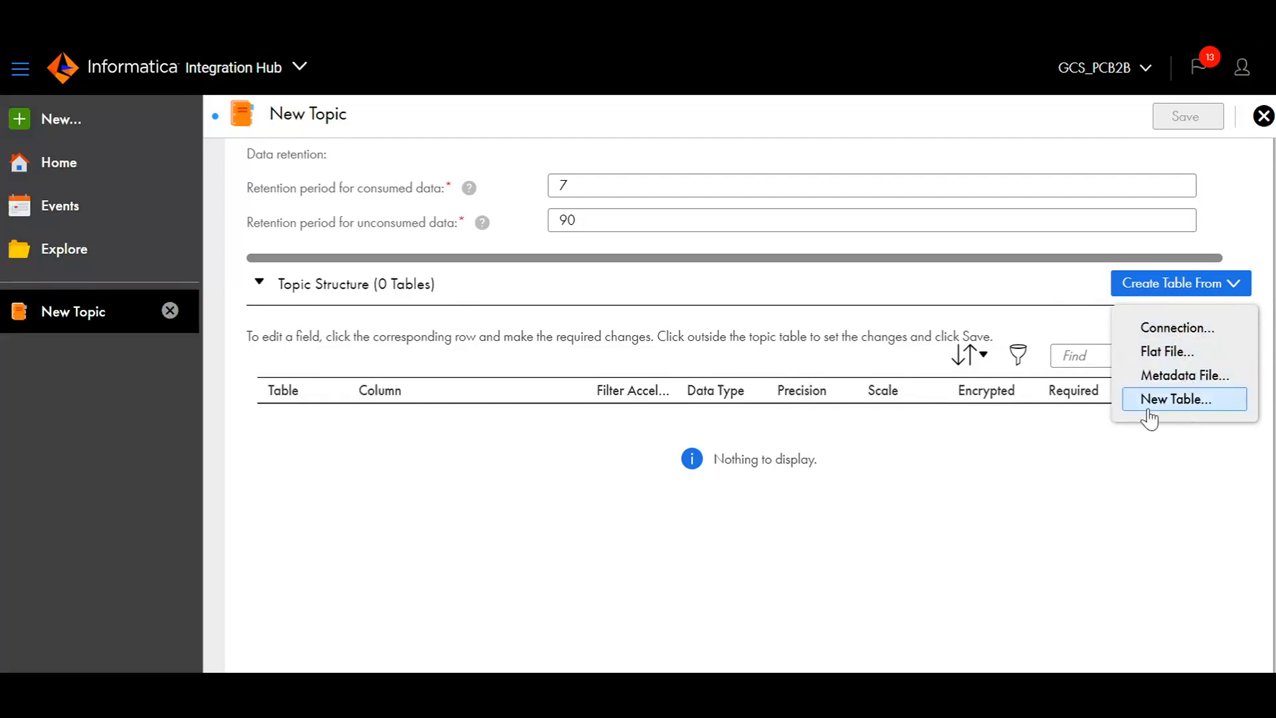
{"action": "left_click", "coordinate": [1175, 350]}
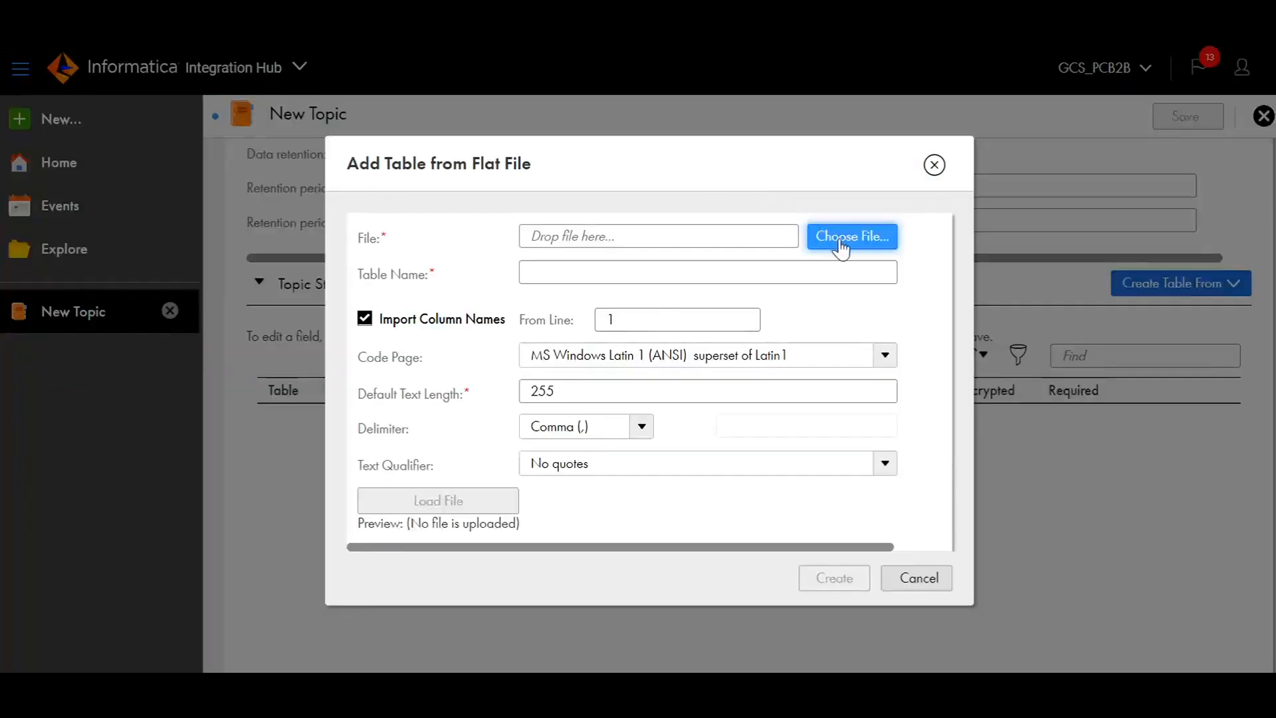
{"action": "left_click", "coordinate": [841, 243]}
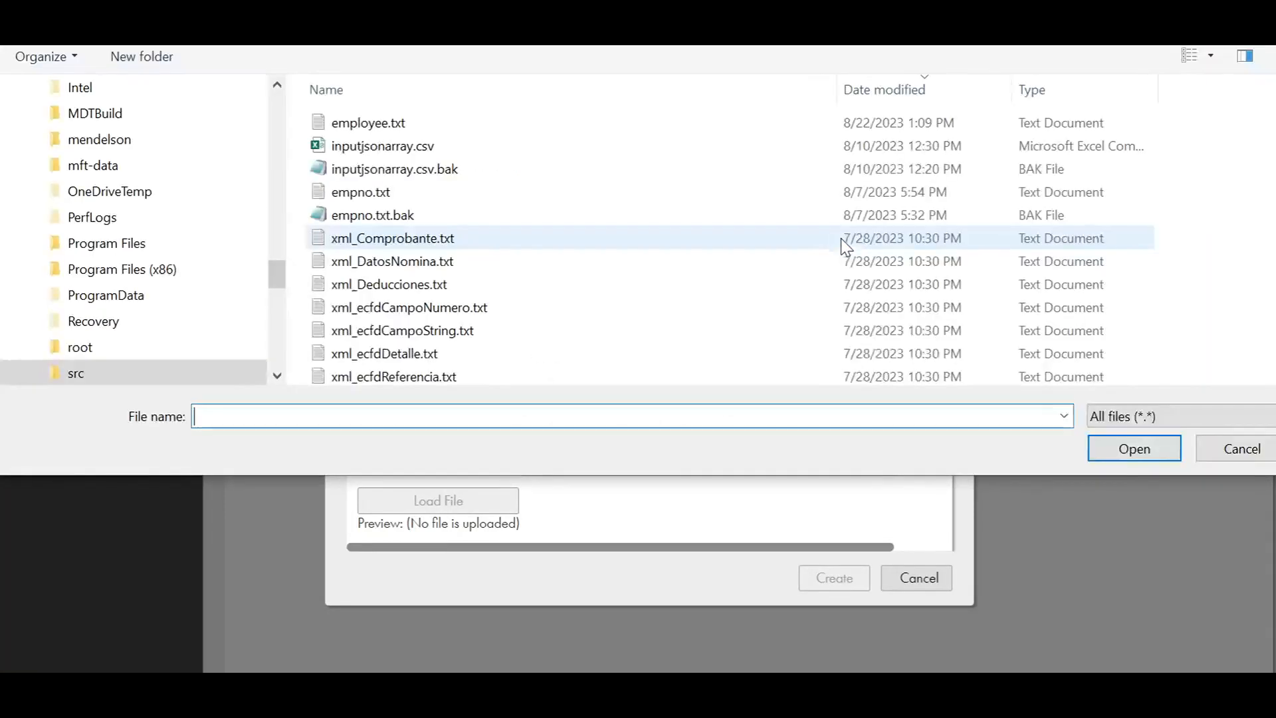
{"action": "left_click", "coordinate": [475, 121]}
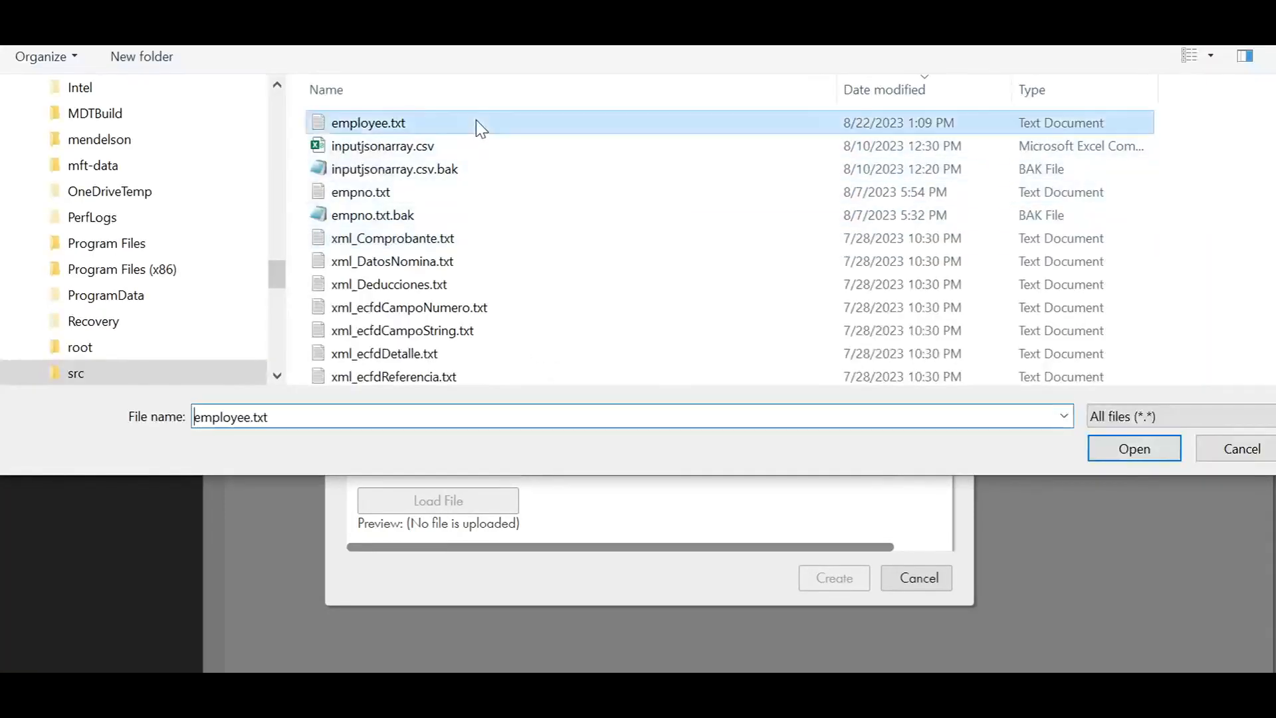
{"action": "left_click", "coordinate": [1134, 449]}
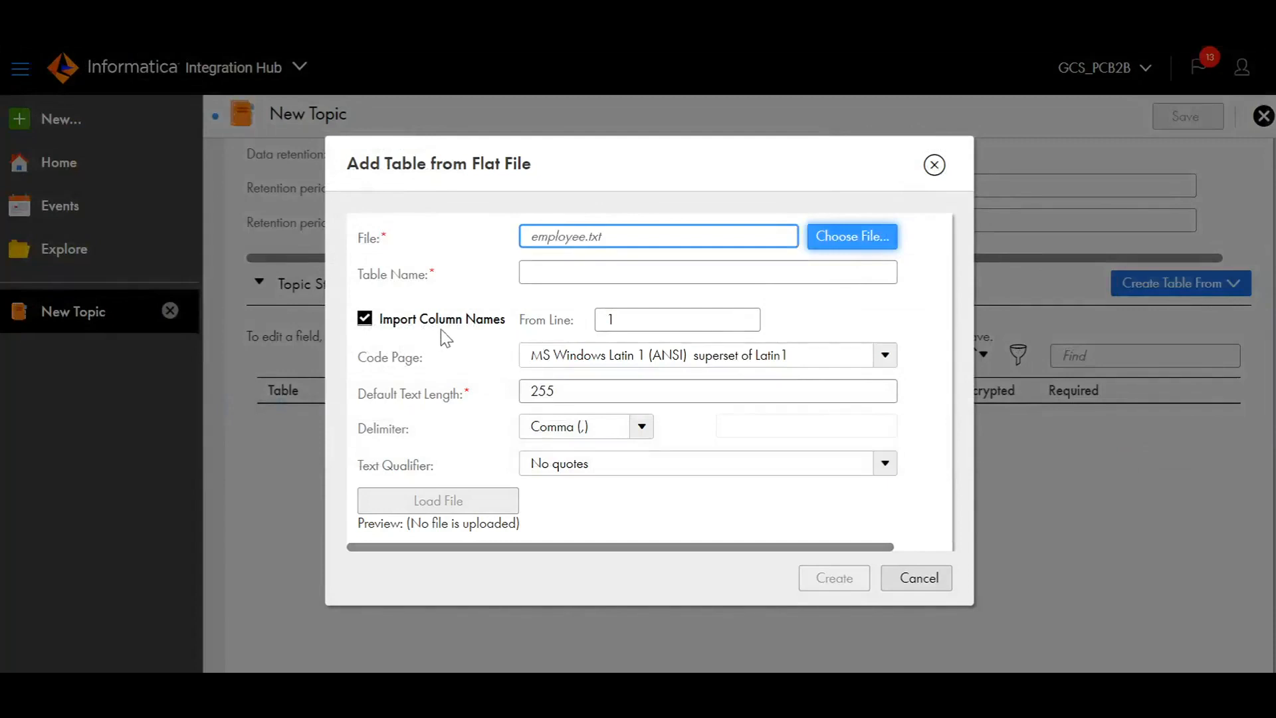
Name the table EmployeeDemo, load the chosen file and create the table in the topic structure.
{"action": "left_click", "coordinate": [590, 266]}
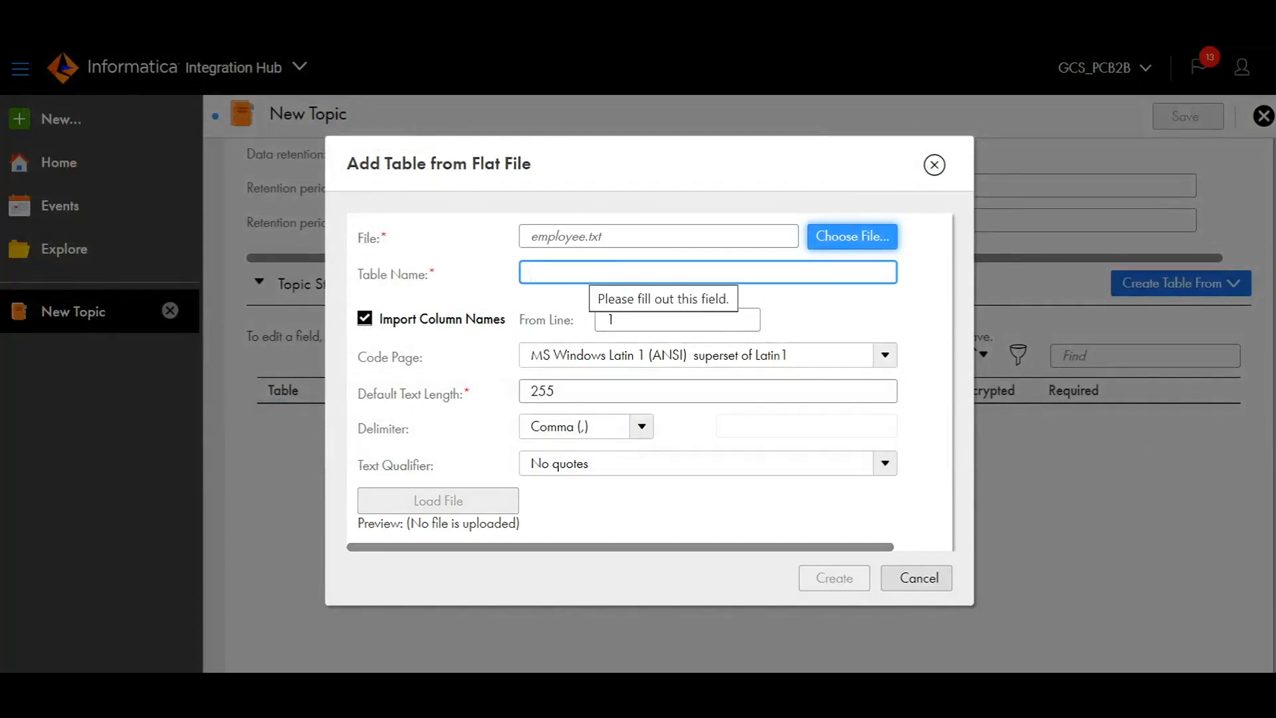
{"action": "type", "text": "EmployeeDemo"}
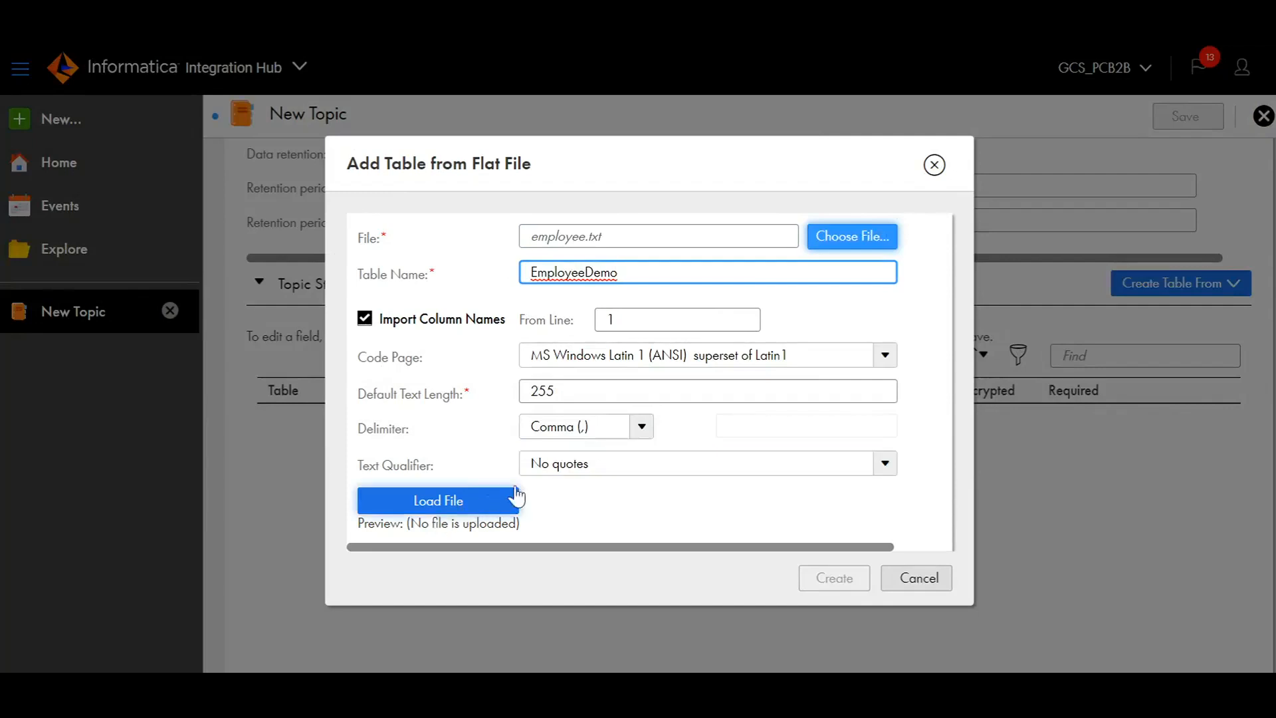
{"action": "left_click", "coordinate": [459, 499]}
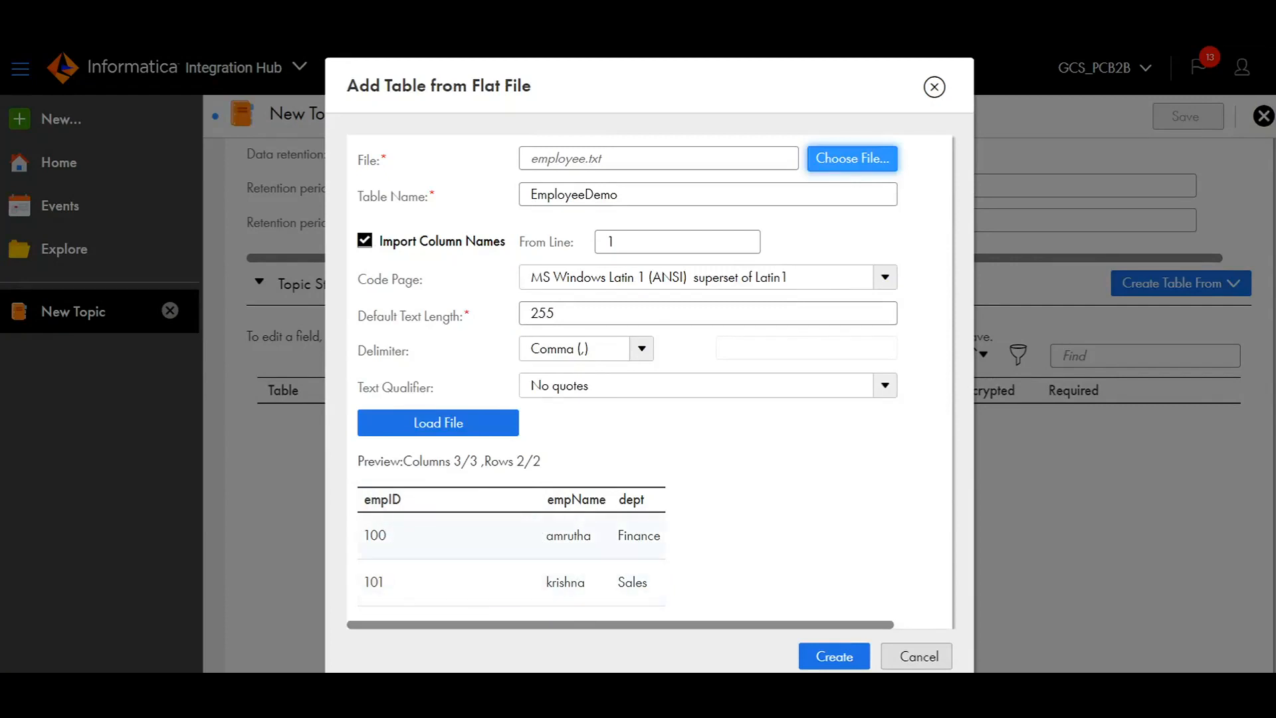
{"action": "left_click", "coordinate": [827, 657]}
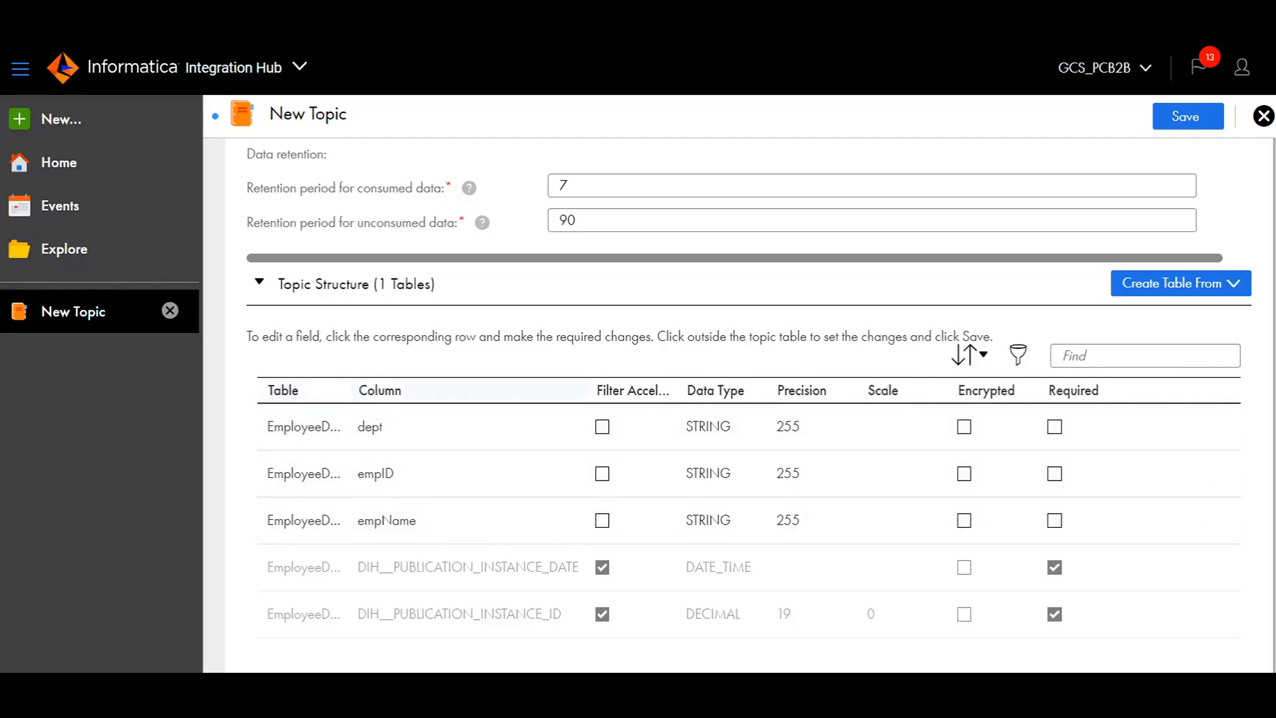
Check the columns in the topic structure and save the topic topic_employee_demo.
{"action": "scroll", "coordinate": [561, 591], "scroll_direction": "down", "scroll_amount": 1}
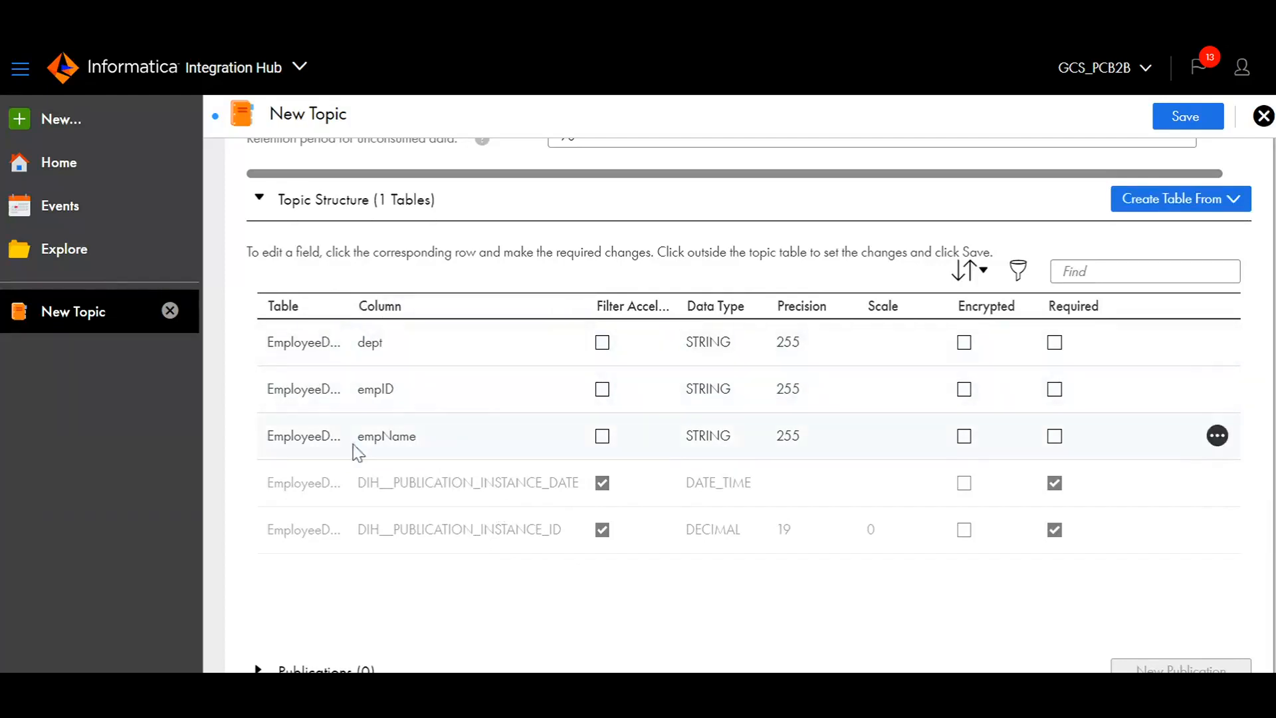
{"action": "scroll", "coordinate": [505, 592], "scroll_direction": "down", "scroll_amount": 1}
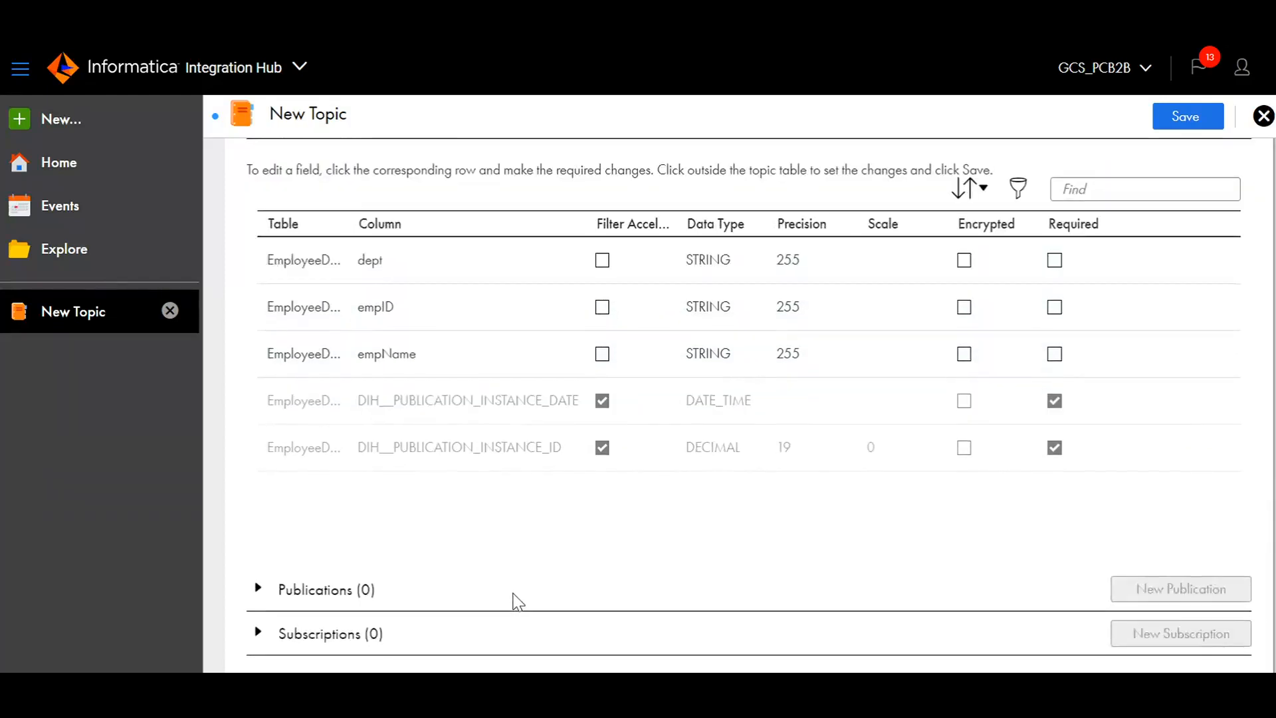
{"action": "scroll", "coordinate": [937, 525], "scroll_direction": "up", "scroll_amount": 6}
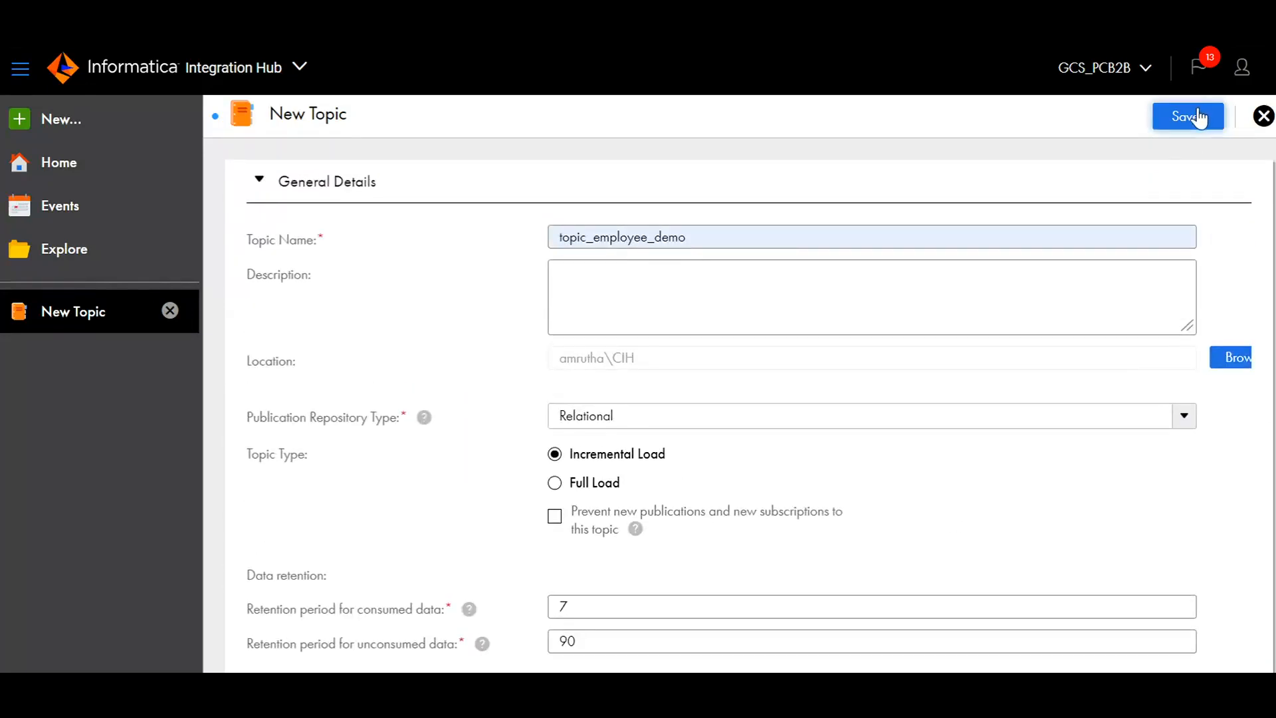
{"action": "left_click", "coordinate": [1187, 119]}
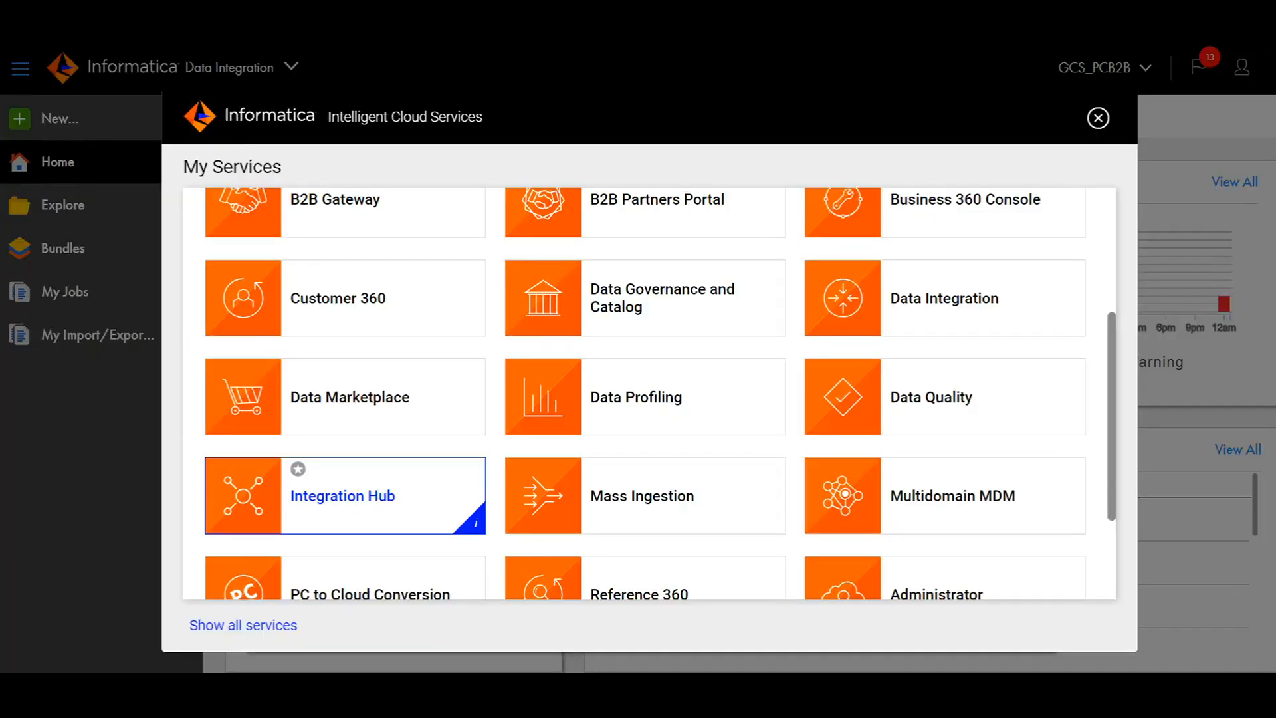
Dismiss the services overview in Data Integration and create a new blank mapping.
{"action": "left_click", "coordinate": [1098, 118]}
{"action": "left_click", "coordinate": [105, 121]}
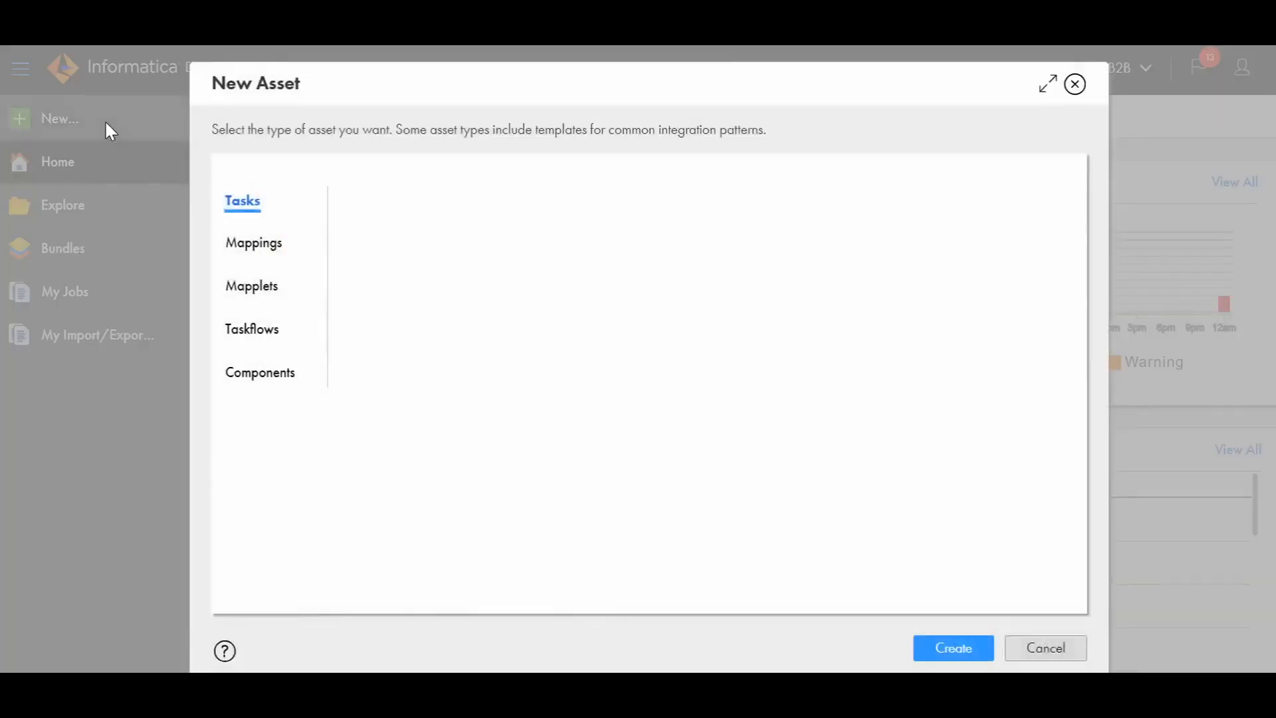
{"action": "left_click", "coordinate": [251, 242]}
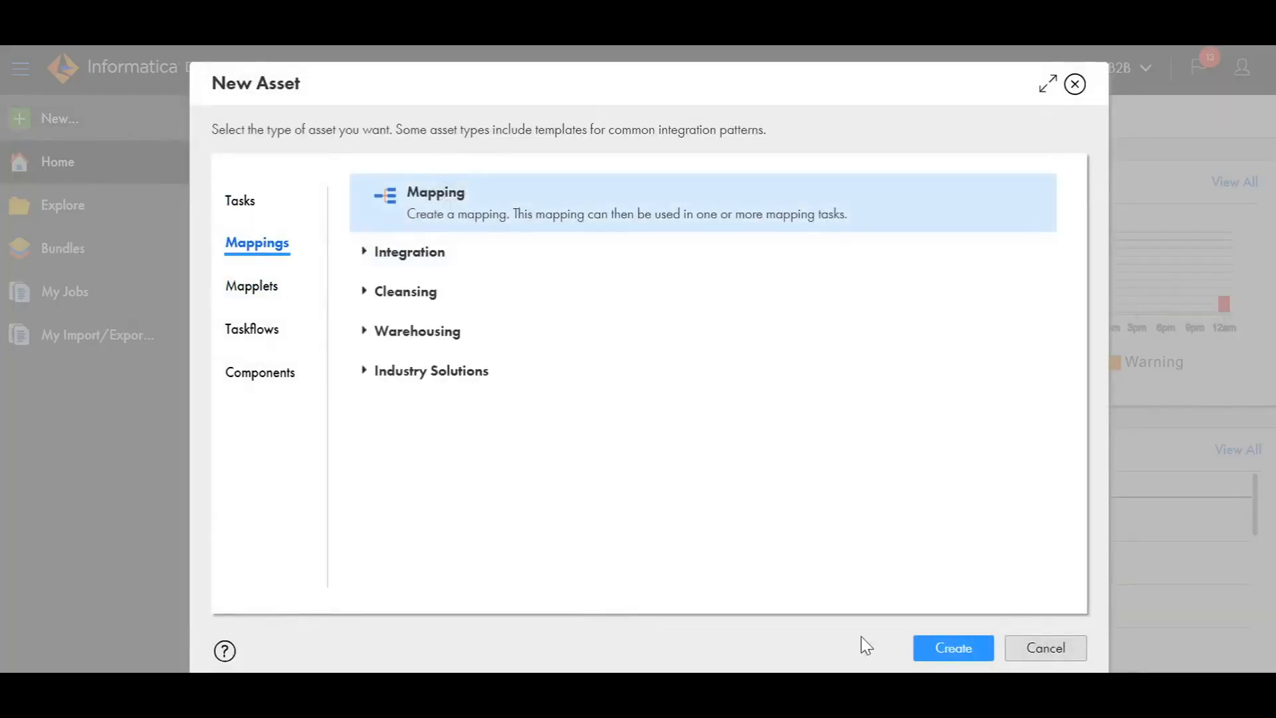
{"action": "left_click", "coordinate": [937, 655]}
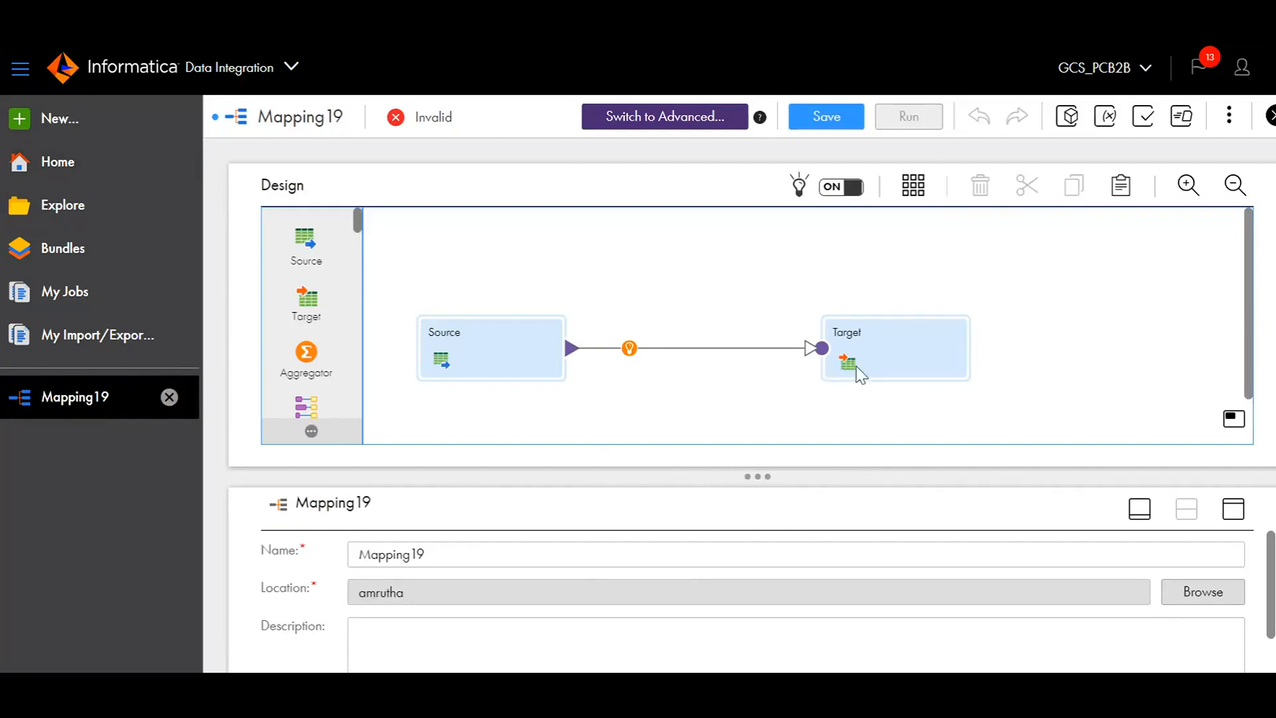
Move the Source and Target transformations higher on the mapping canvas and enlarge the properties area below it.
{"action": "left_click_drag", "start_coordinate": [712, 470], "coordinate": [731, 421]}
{"action": "left_click_drag", "start_coordinate": [525, 328], "coordinate": [529, 285]}
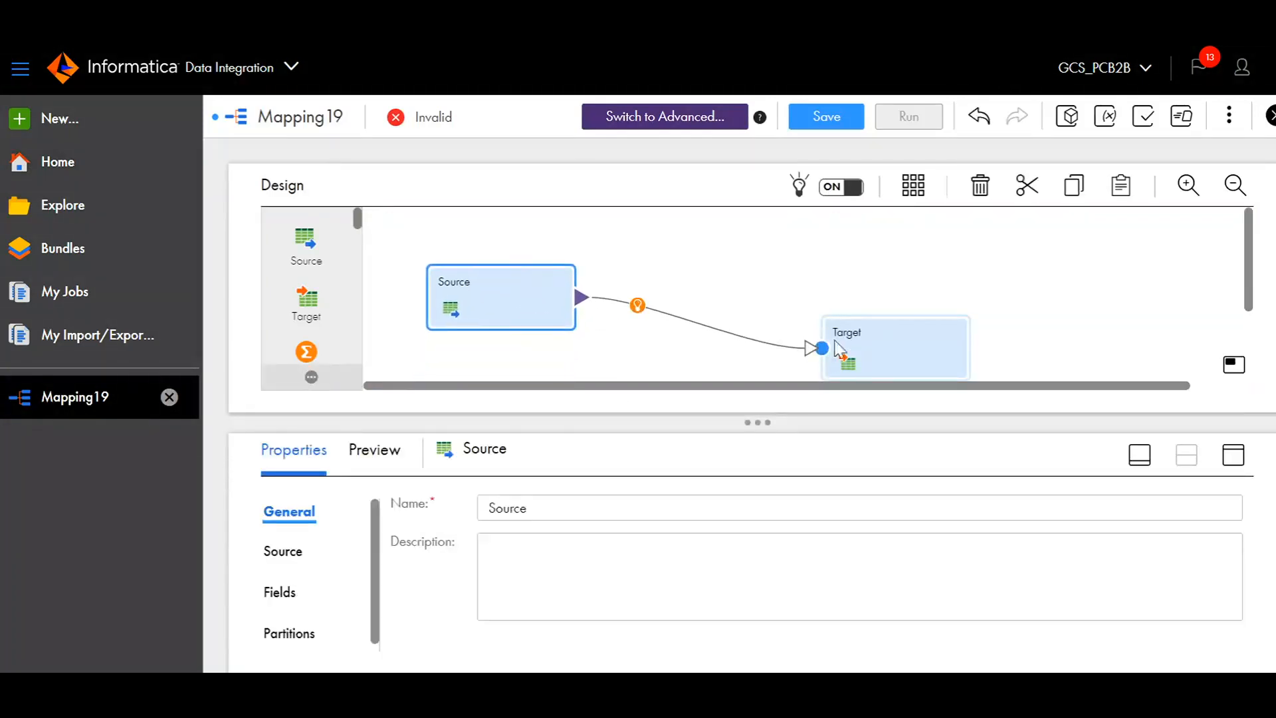
{"action": "left_click_drag", "start_coordinate": [891, 344], "coordinate": [871, 281]}
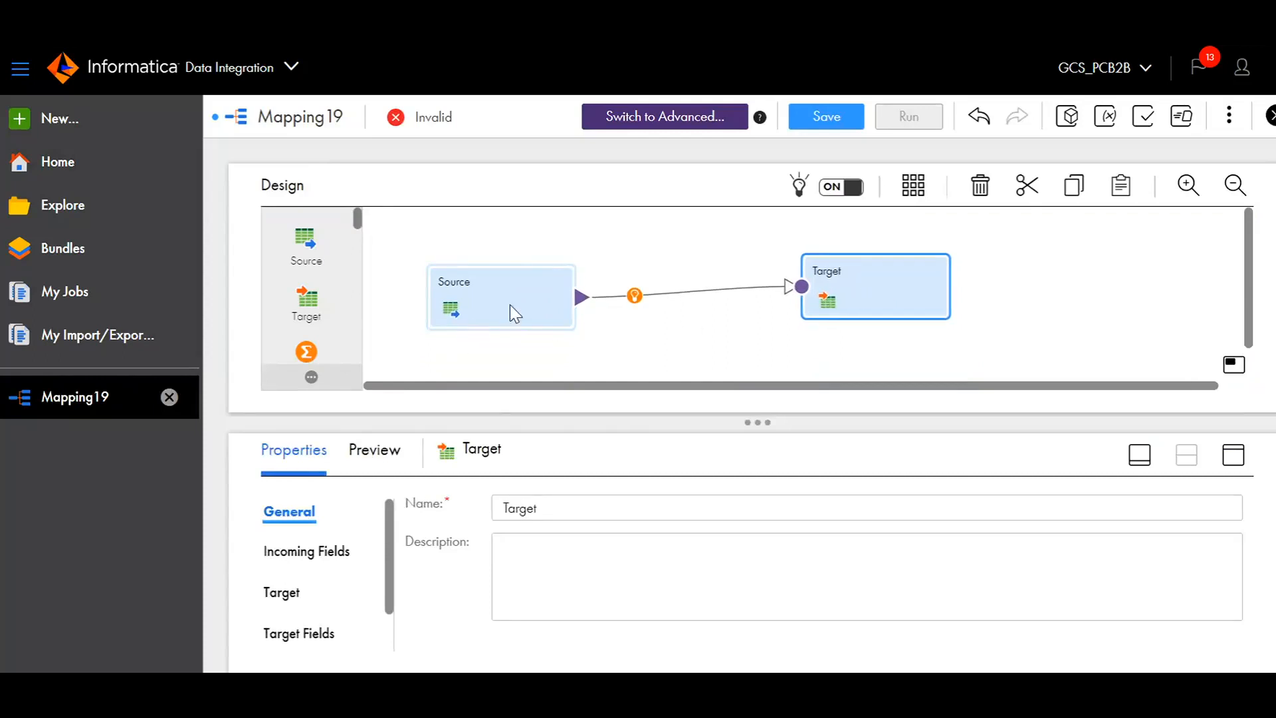
{"action": "left_click_drag", "start_coordinate": [521, 425], "coordinate": [543, 391]}
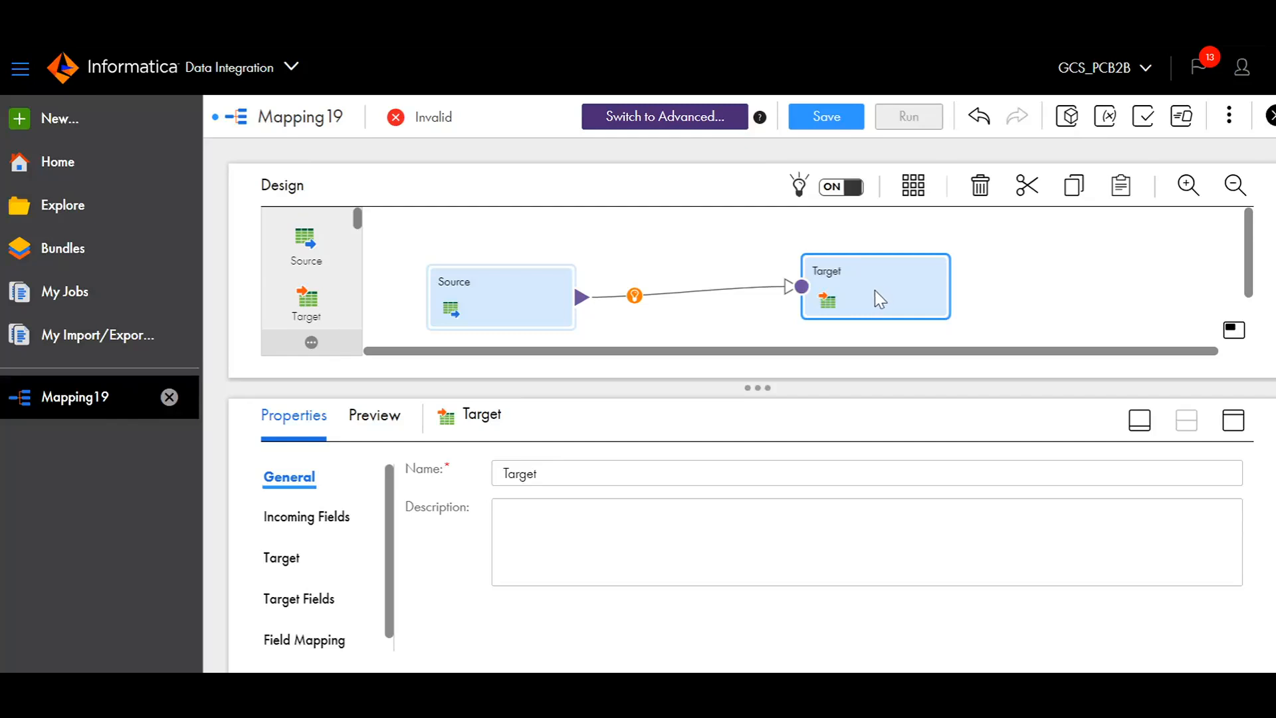
Set the Source transformation's connection to ff_b2binfa_amrutha (Flat File).
{"action": "left_click", "coordinate": [537, 282]}
{"action": "left_click", "coordinate": [282, 517]}
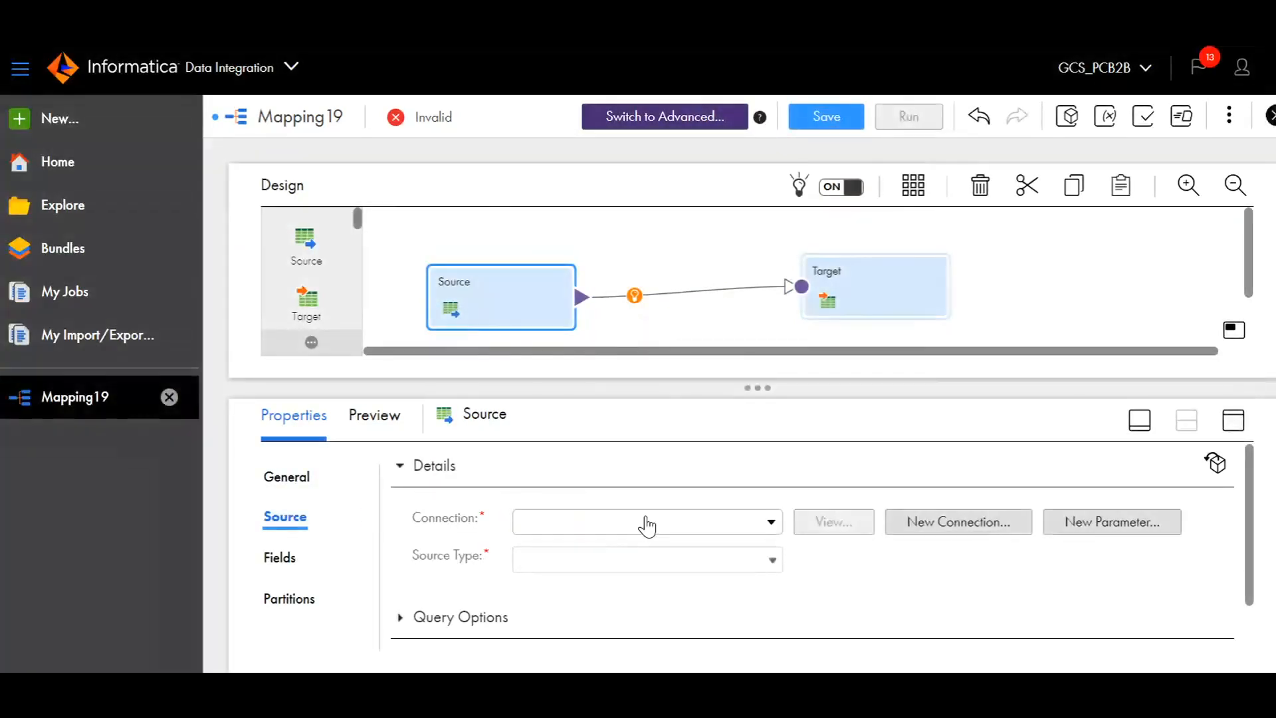
{"action": "left_click", "coordinate": [645, 522]}
{"action": "scroll", "coordinate": [663, 485], "scroll_direction": "down", "scroll_amount": 5}
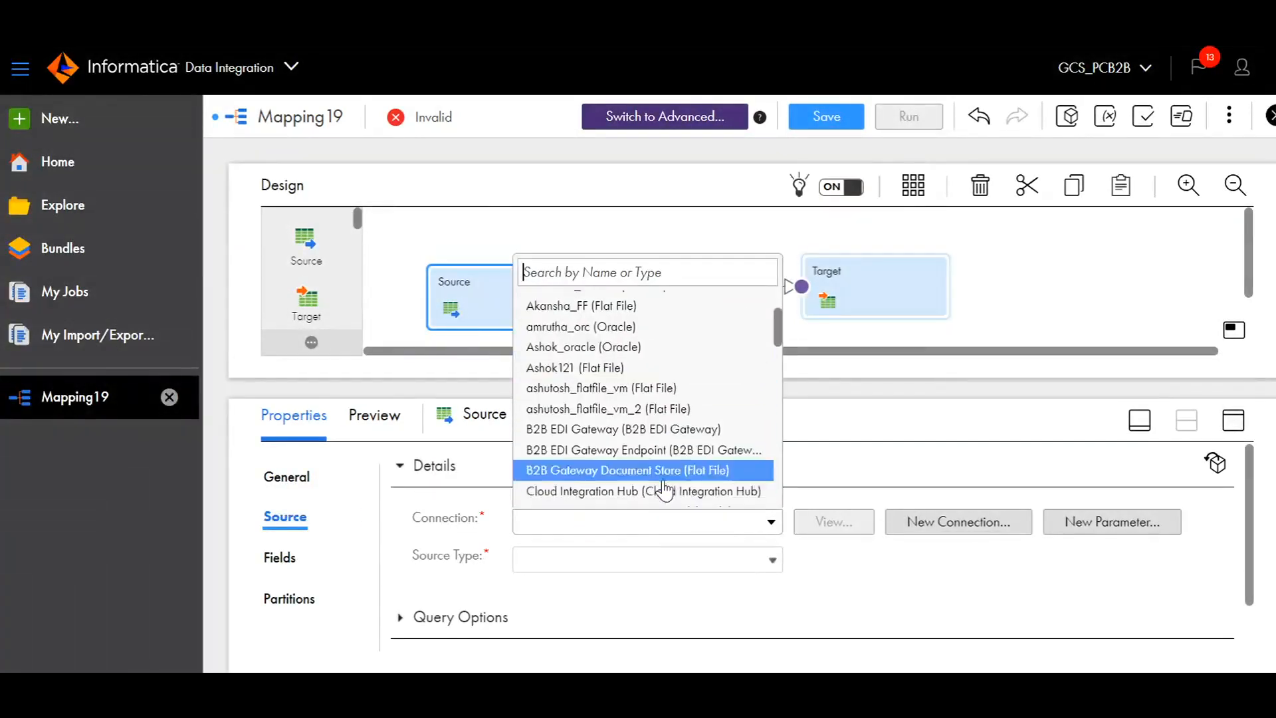
{"action": "scroll", "coordinate": [677, 483], "scroll_direction": "down", "scroll_amount": 2}
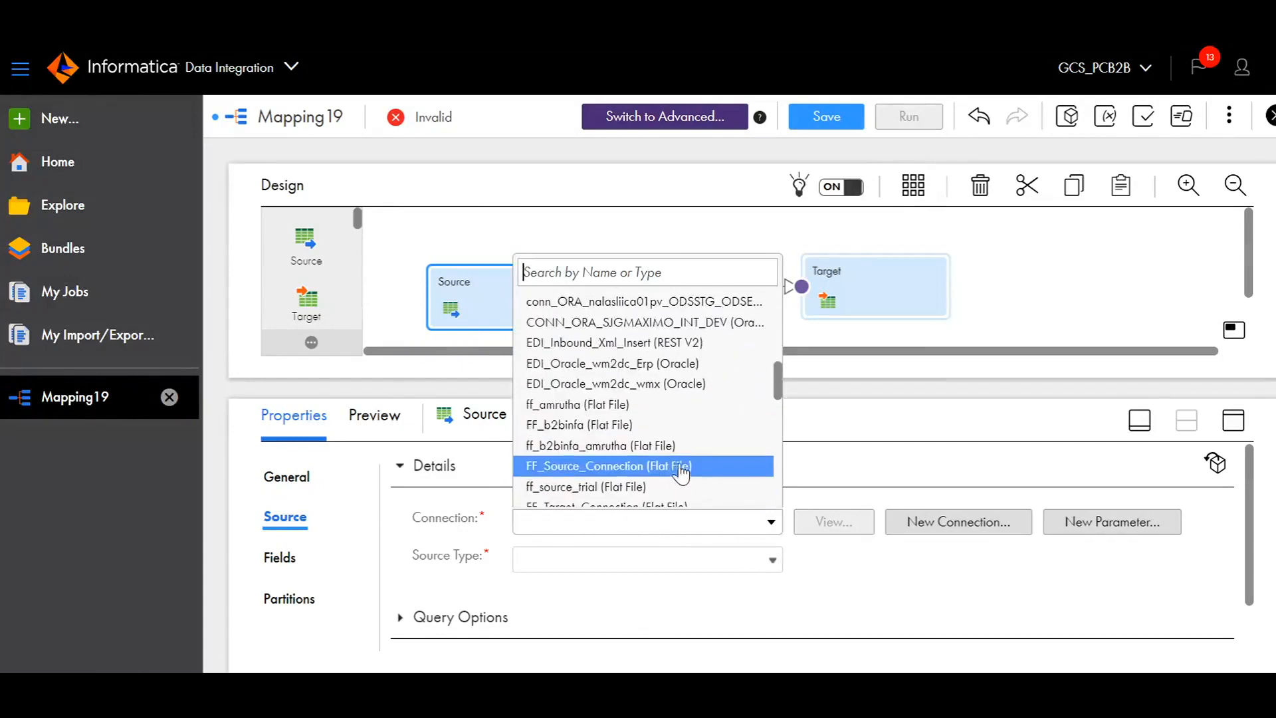
{"action": "left_click", "coordinate": [668, 446]}
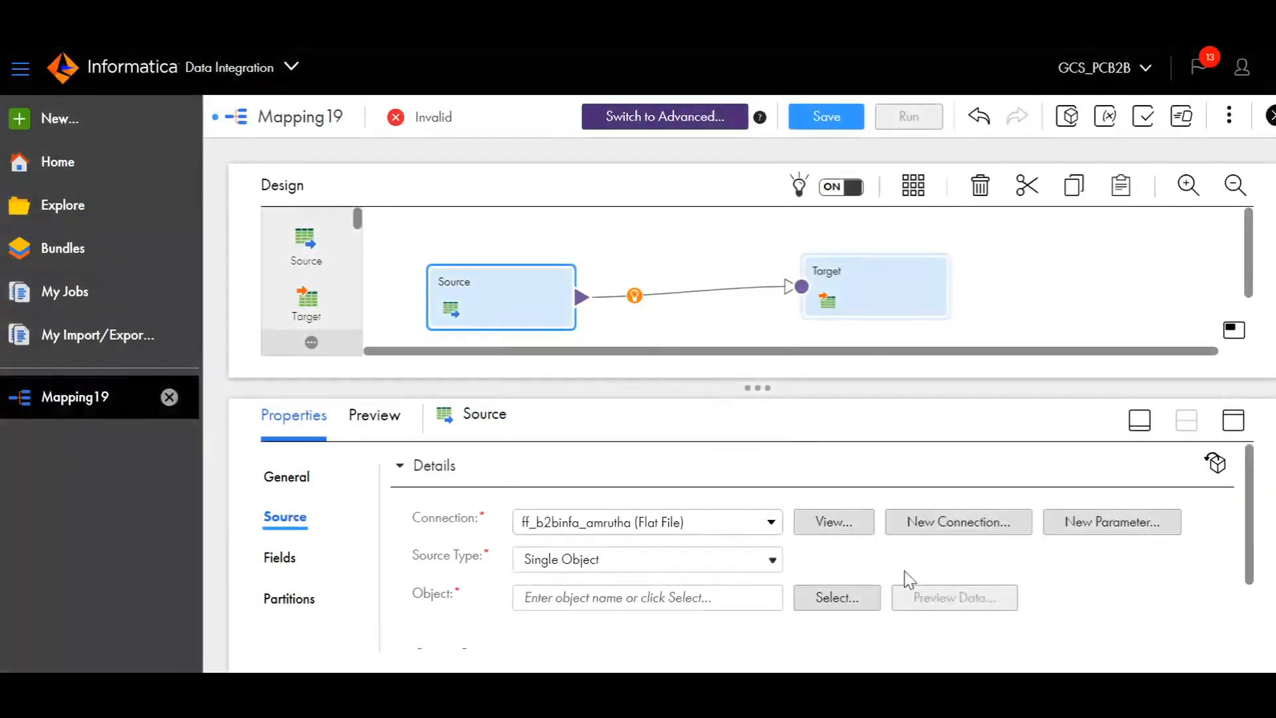
Select employee.txt as the Source transformation's object and check the fields it provides.
{"action": "left_click", "coordinate": [838, 593]}
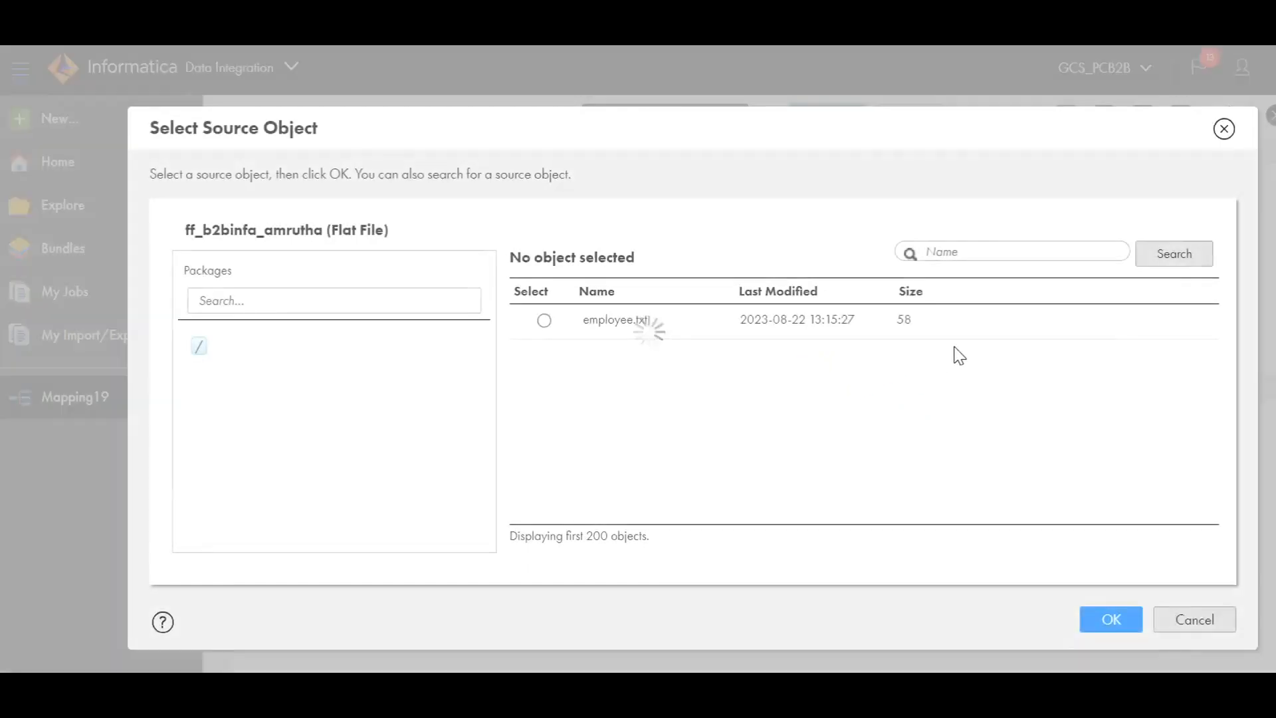
{"action": "left_click", "coordinate": [679, 317]}
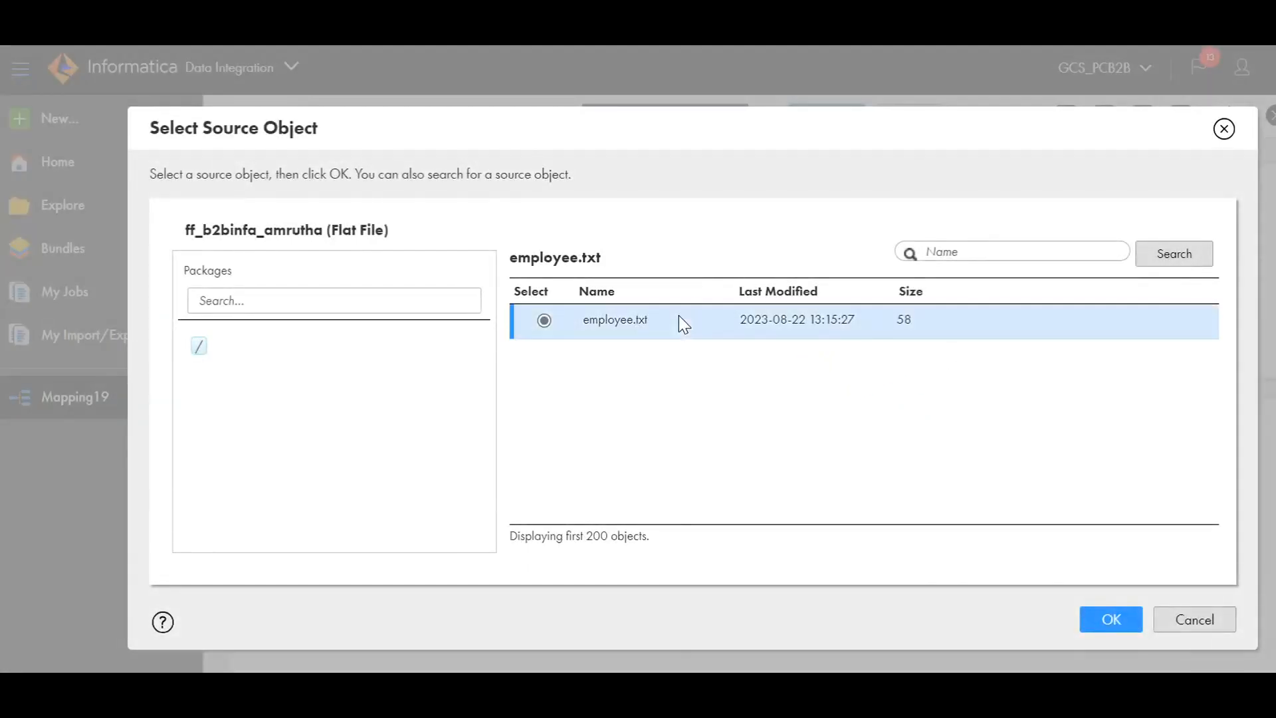
{"action": "left_click", "coordinate": [1110, 619]}
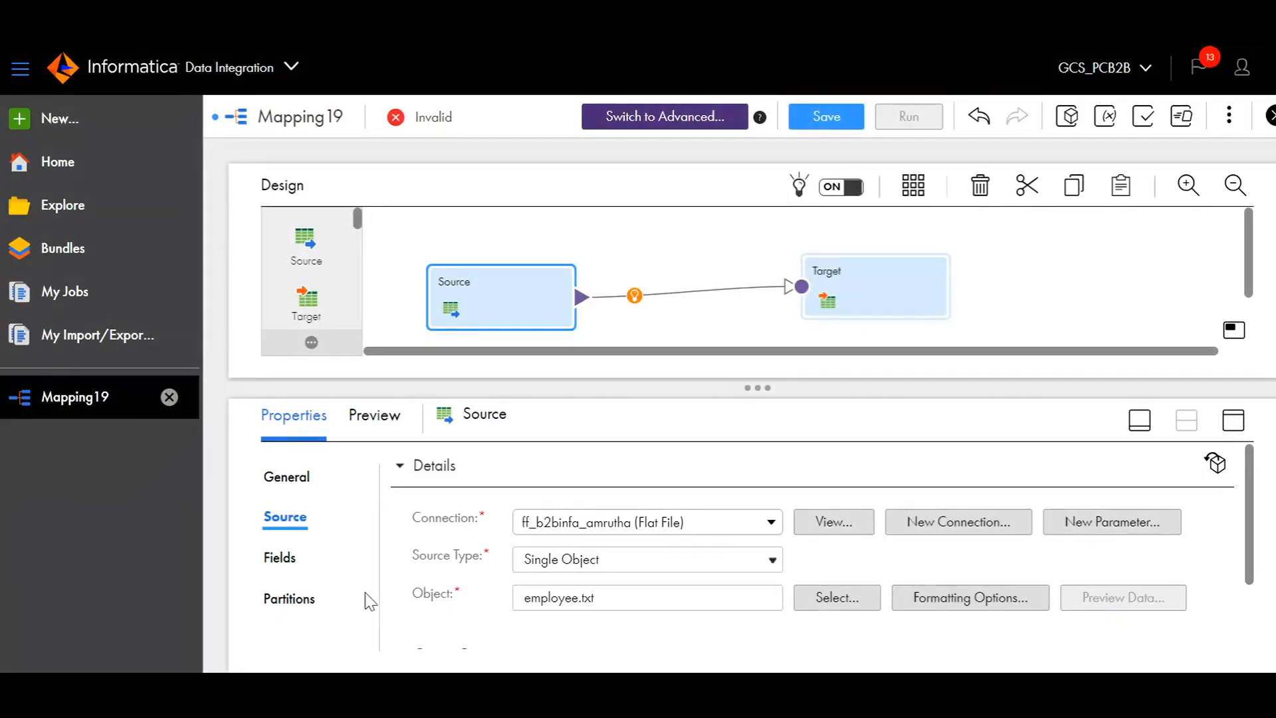
{"action": "left_click", "coordinate": [282, 557]}
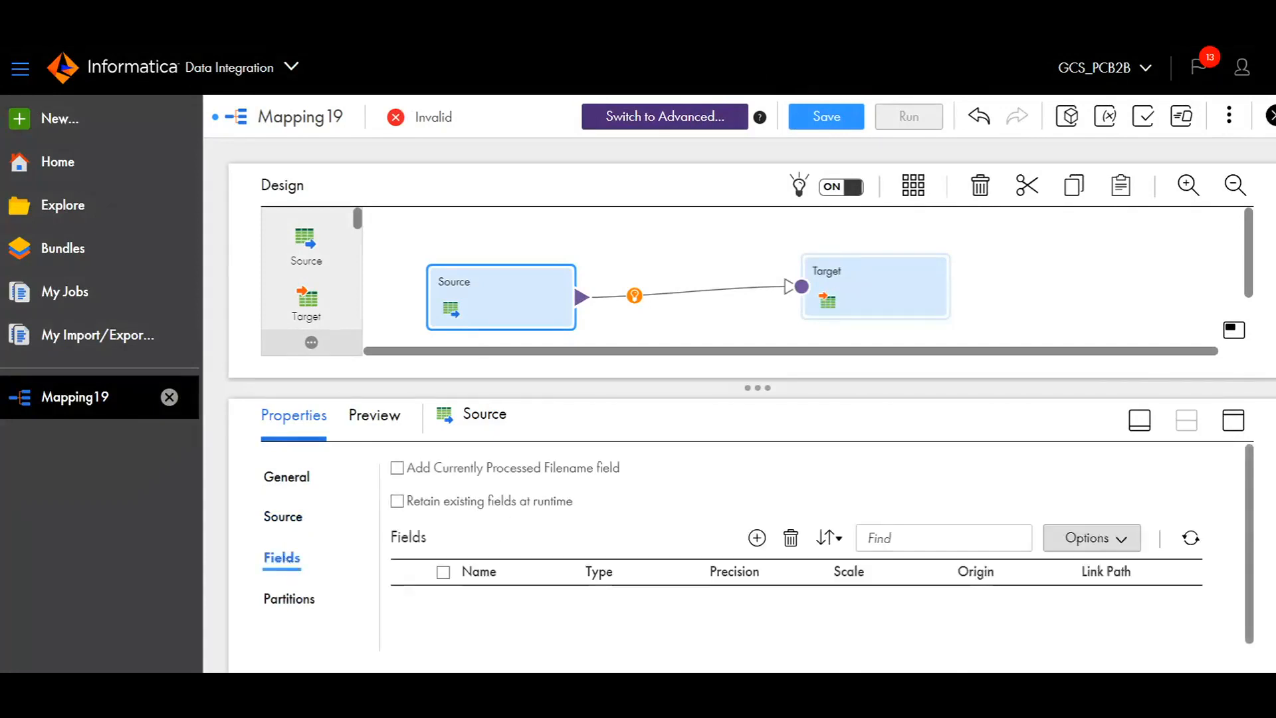
{"action": "scroll", "coordinate": [646, 566], "scroll_direction": "down", "scroll_amount": 1}
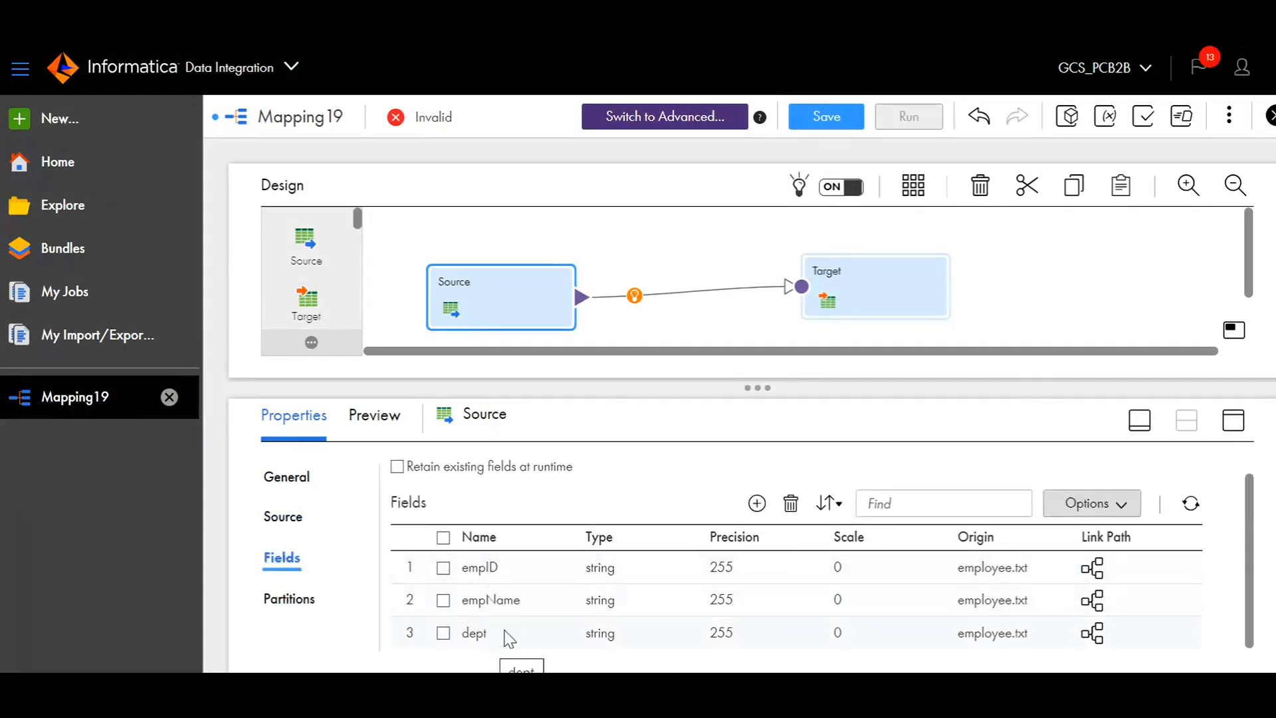
Set the Target transformation's connection to Cloud Integration Hub.
{"action": "left_click", "coordinate": [899, 297]}
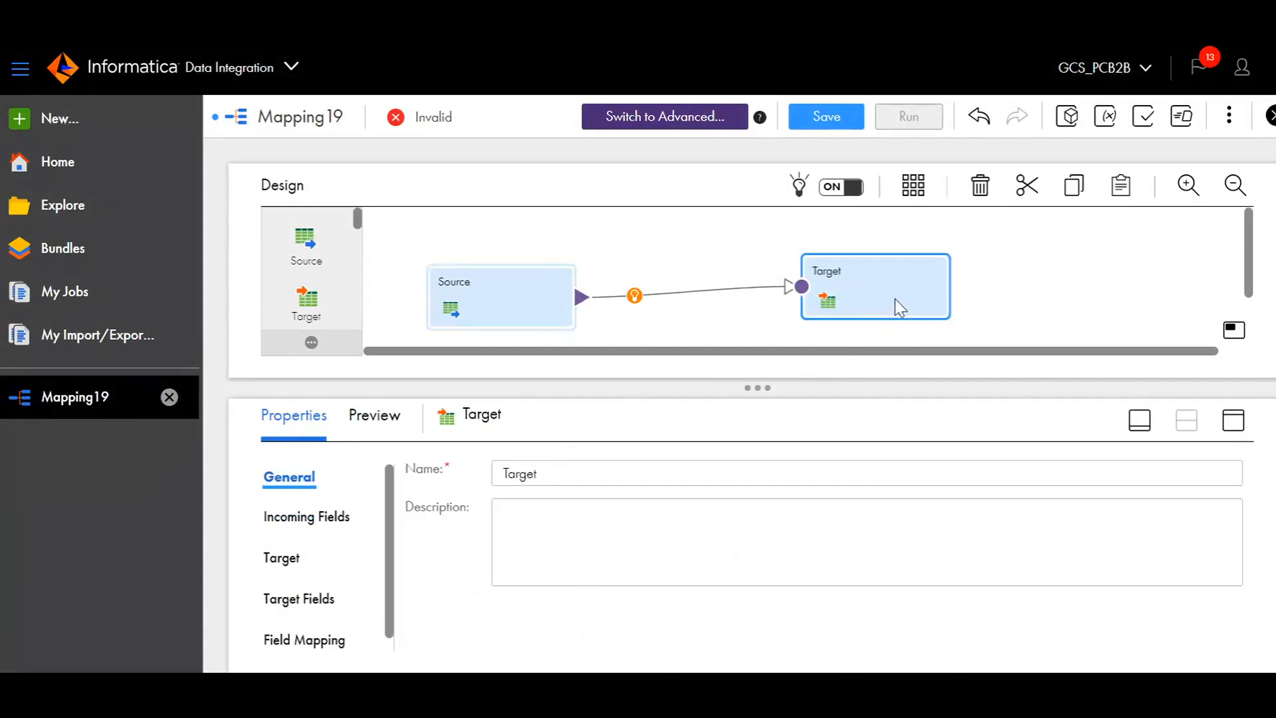
{"action": "left_click", "coordinate": [275, 554]}
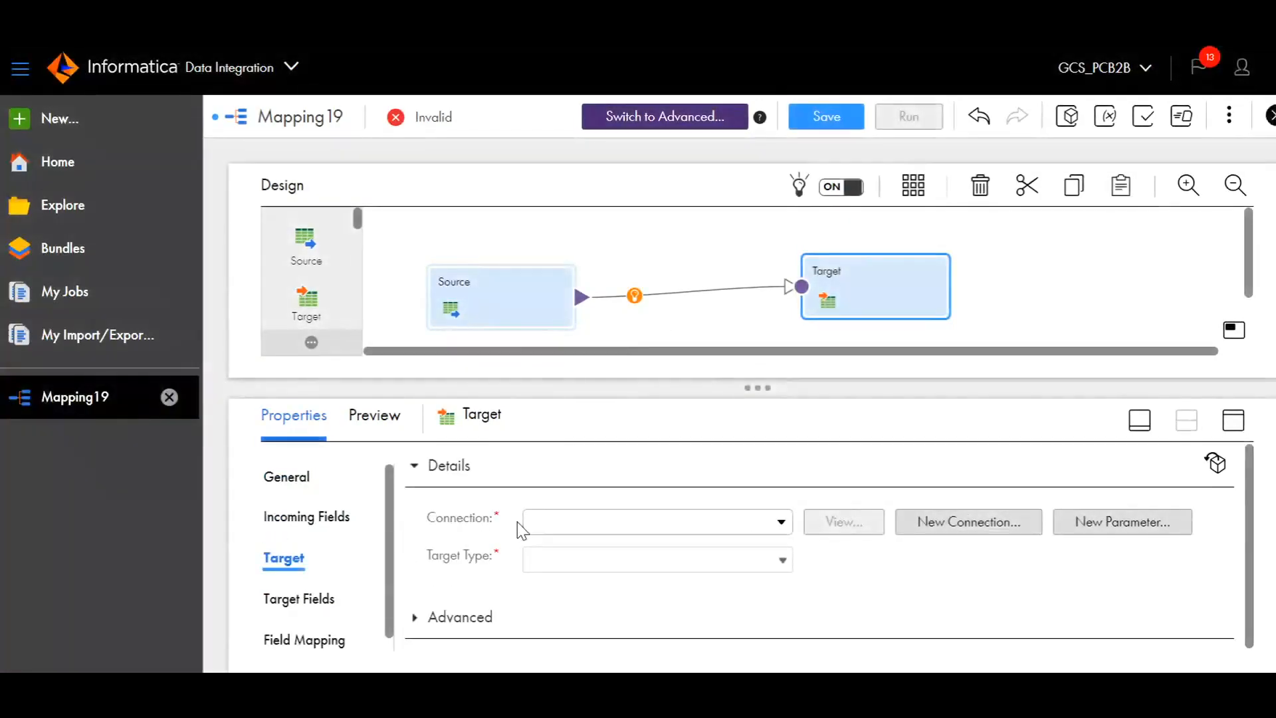
{"action": "left_click", "coordinate": [549, 526]}
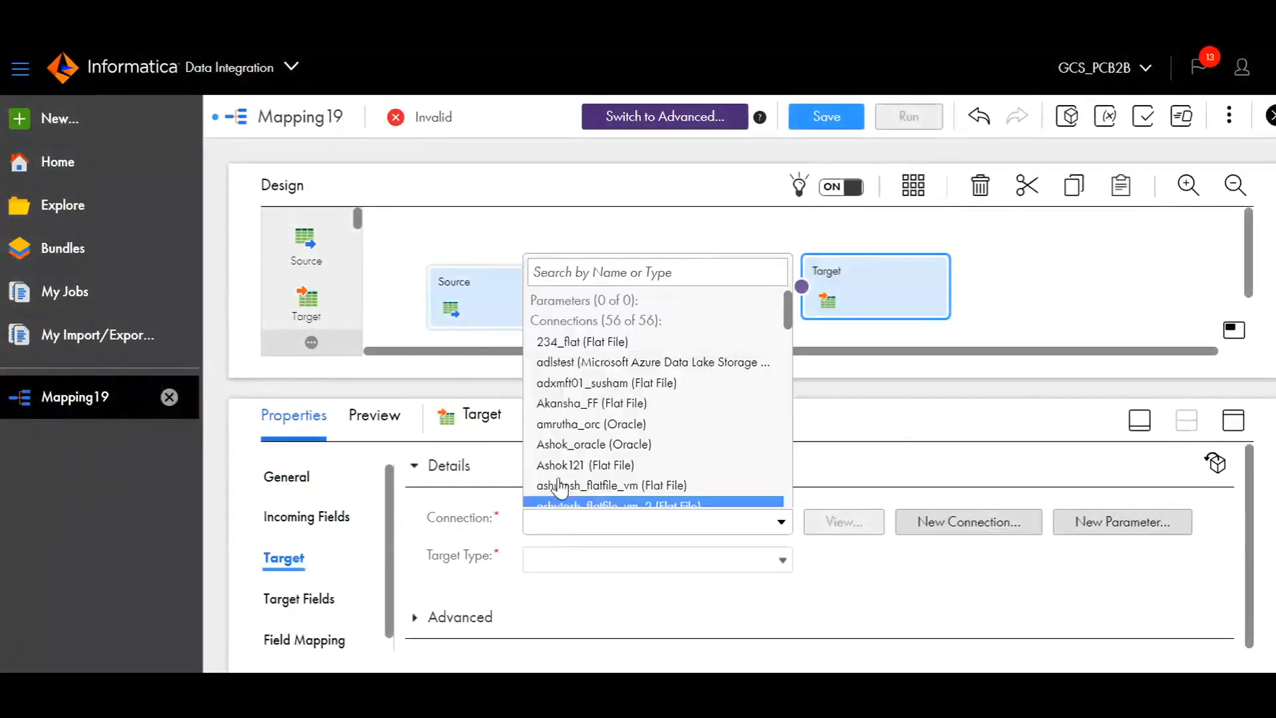
{"action": "type", "text": "C"}
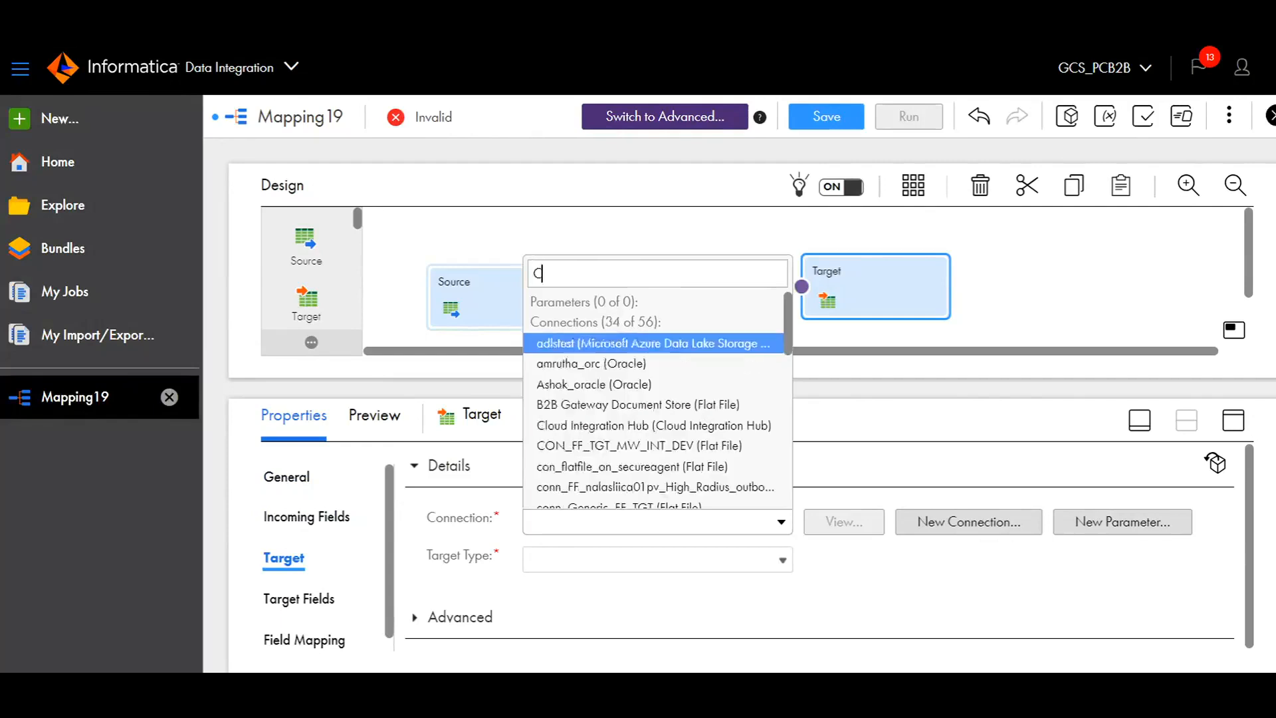
{"action": "type", "text": "ou"}
{"action": "key", "text": "BackSpace"}
{"action": "key", "text": "BackSpace"}
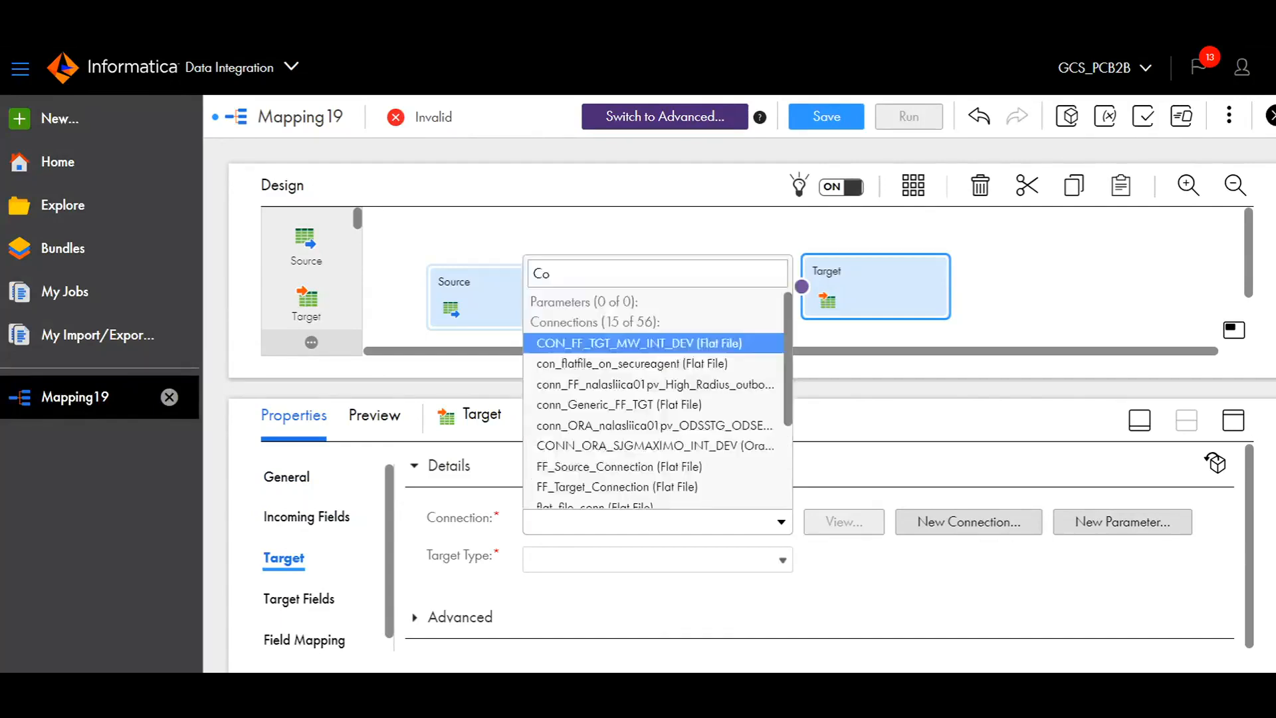
{"action": "type", "text": "loud"}
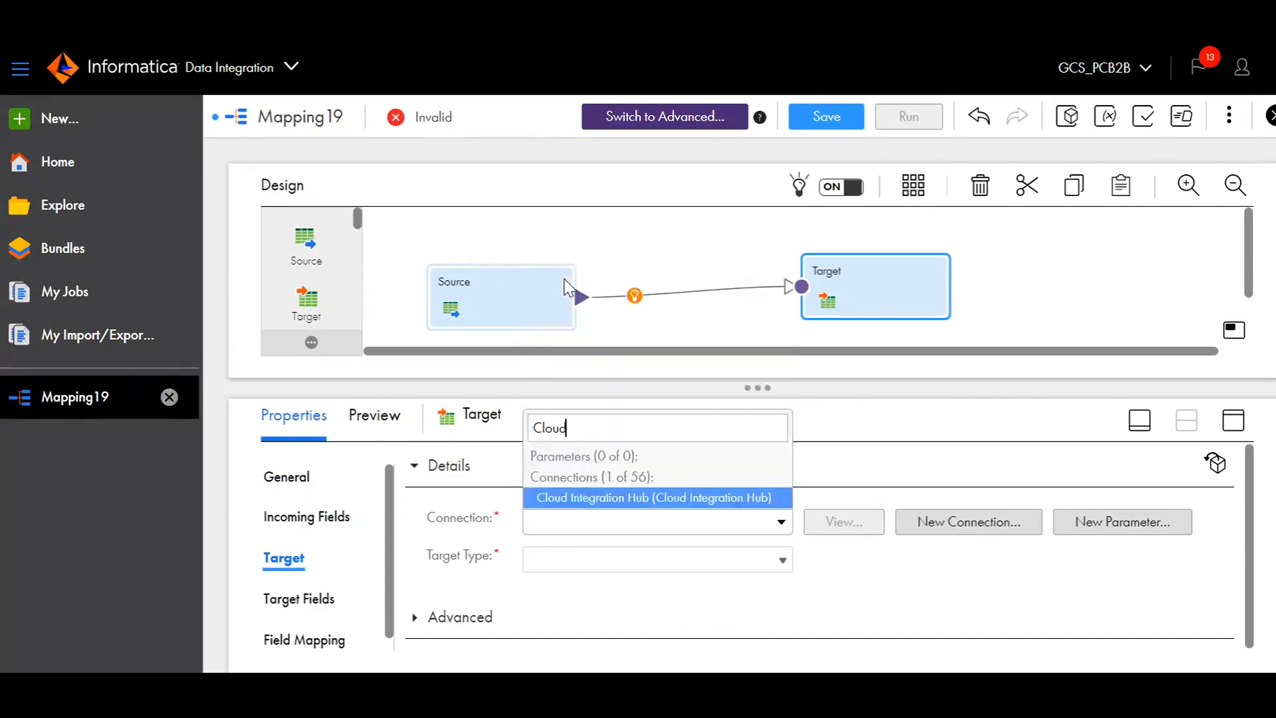
{"action": "left_click", "coordinate": [660, 498]}
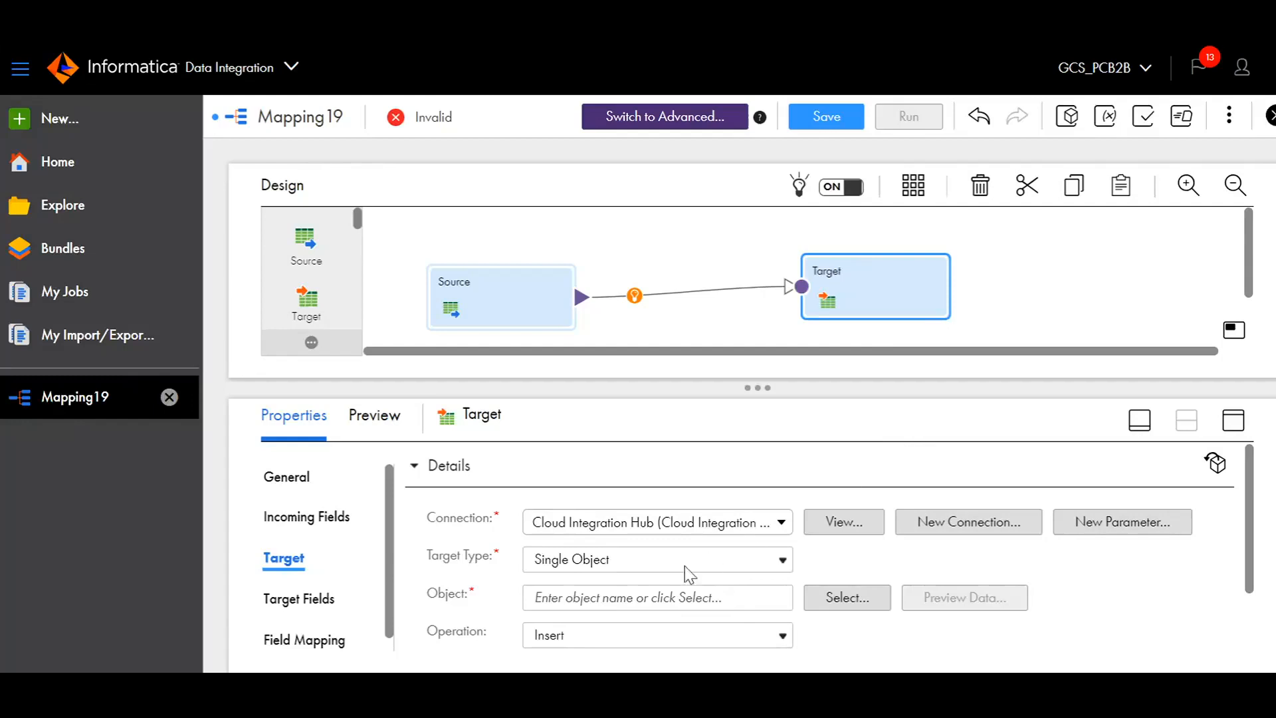
Choose topic_employee_demo/EmployeeDemo as the Target transformation's object and check its target fields.
{"action": "left_click", "coordinate": [836, 597]}
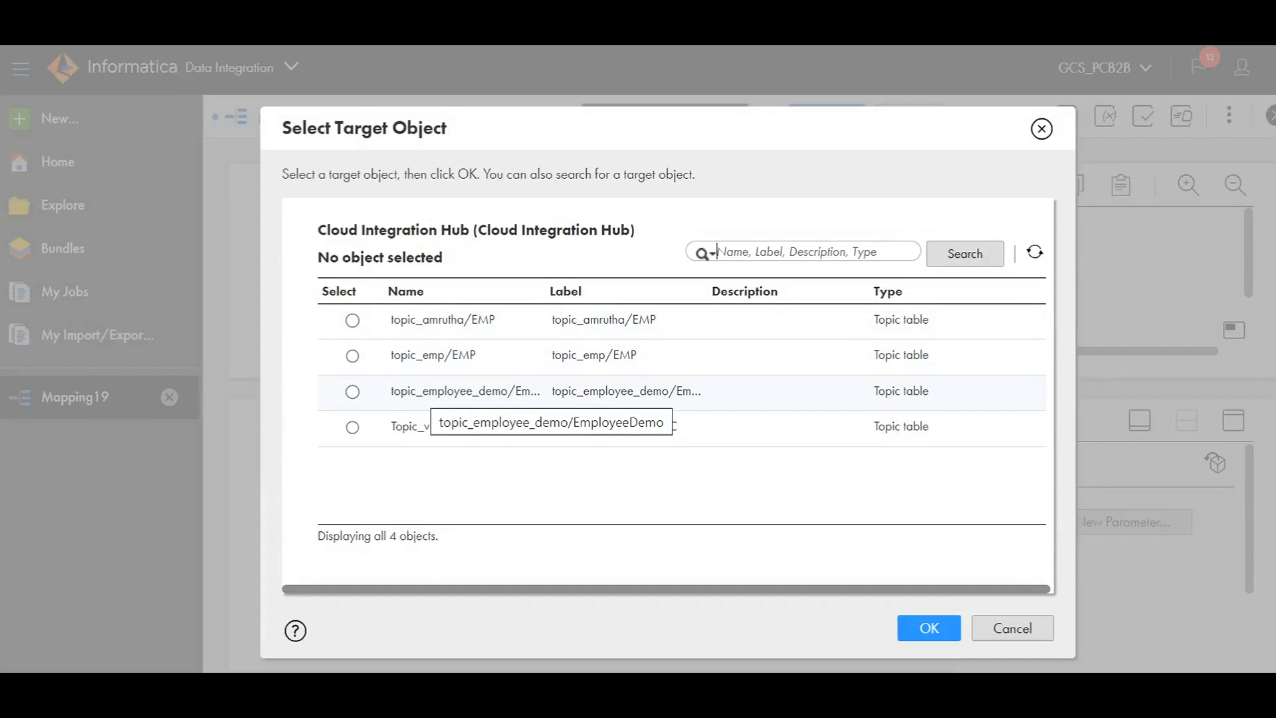
{"action": "left_click", "coordinate": [352, 392]}
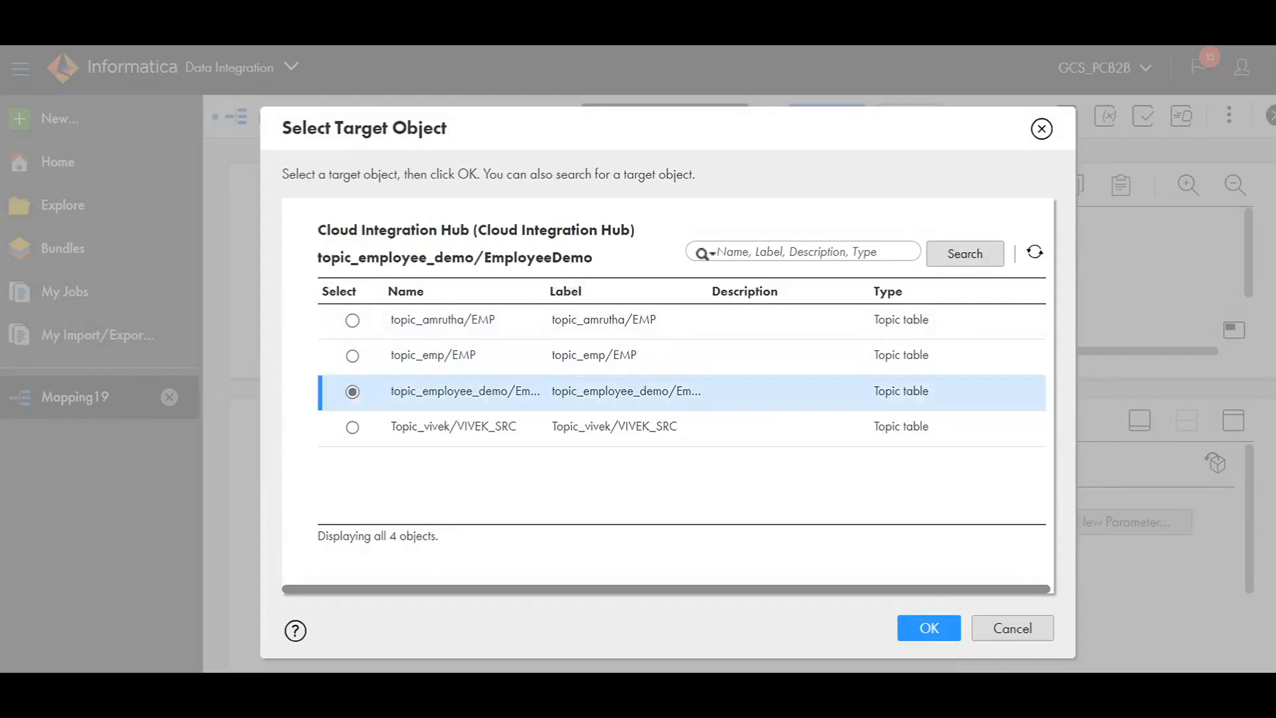
{"action": "left_click", "coordinate": [944, 633]}
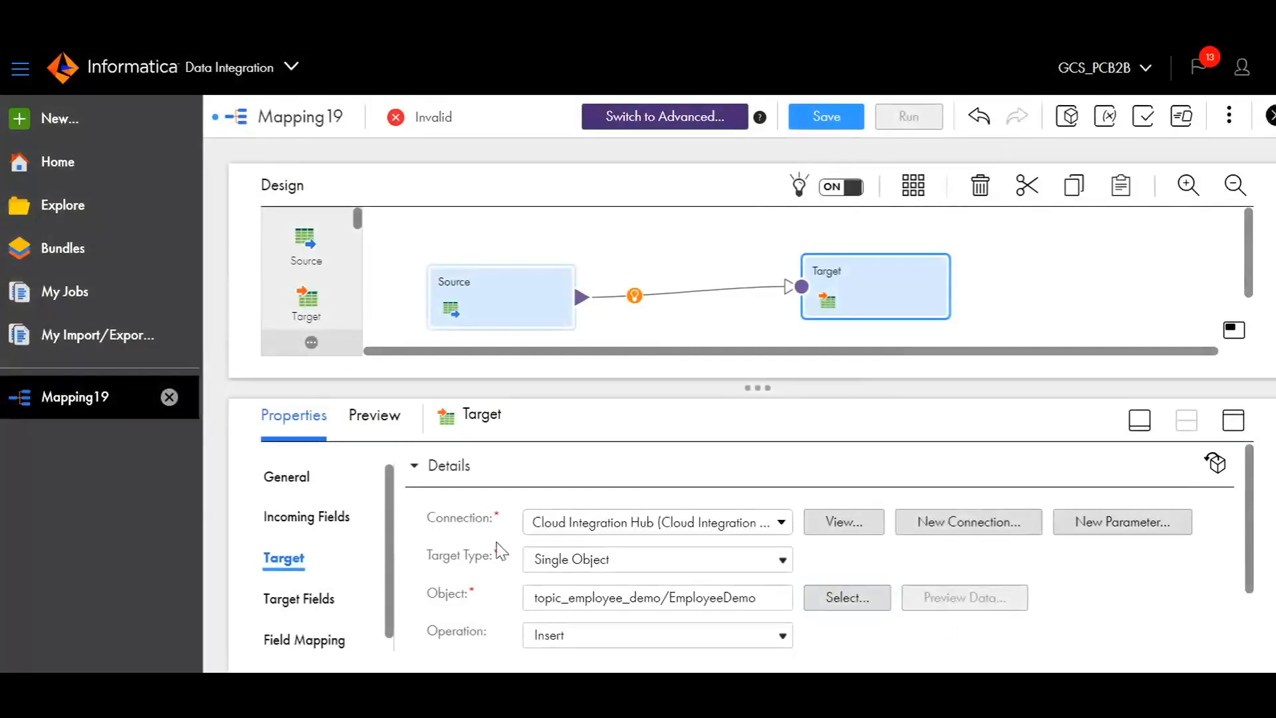
{"action": "left_click", "coordinate": [332, 601]}
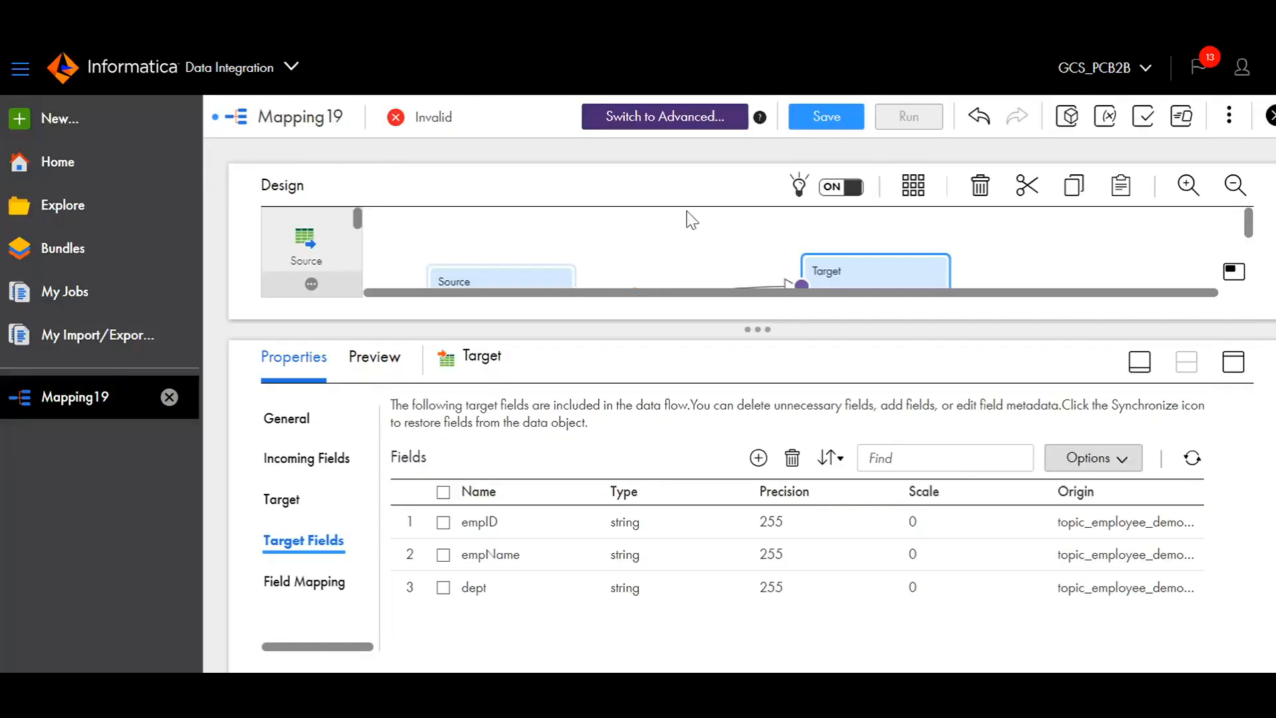
Map the incoming fields empID, empName and dept to the matching target fields, leaving the field map option on Manual.
{"action": "left_click", "coordinate": [293, 595]}
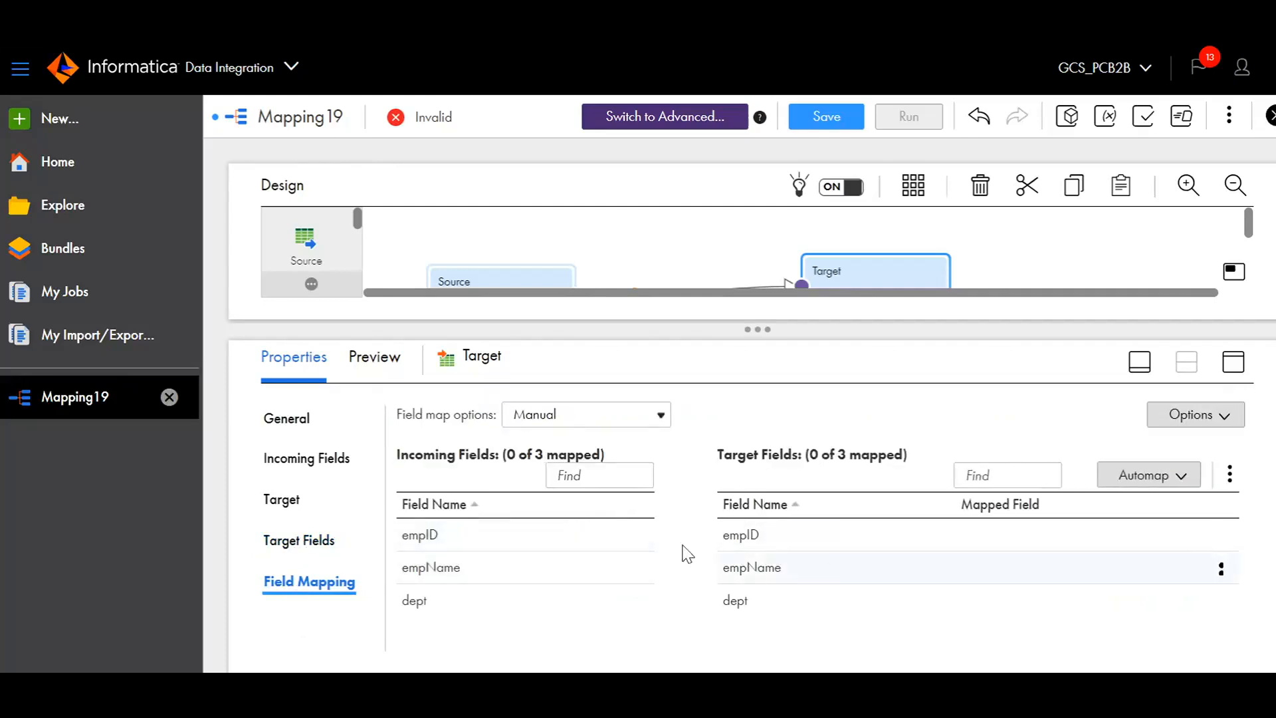
{"action": "left_click_drag", "start_coordinate": [544, 534], "coordinate": [774, 546]}
{"action": "left_click_drag", "start_coordinate": [592, 572], "coordinate": [741, 569]}
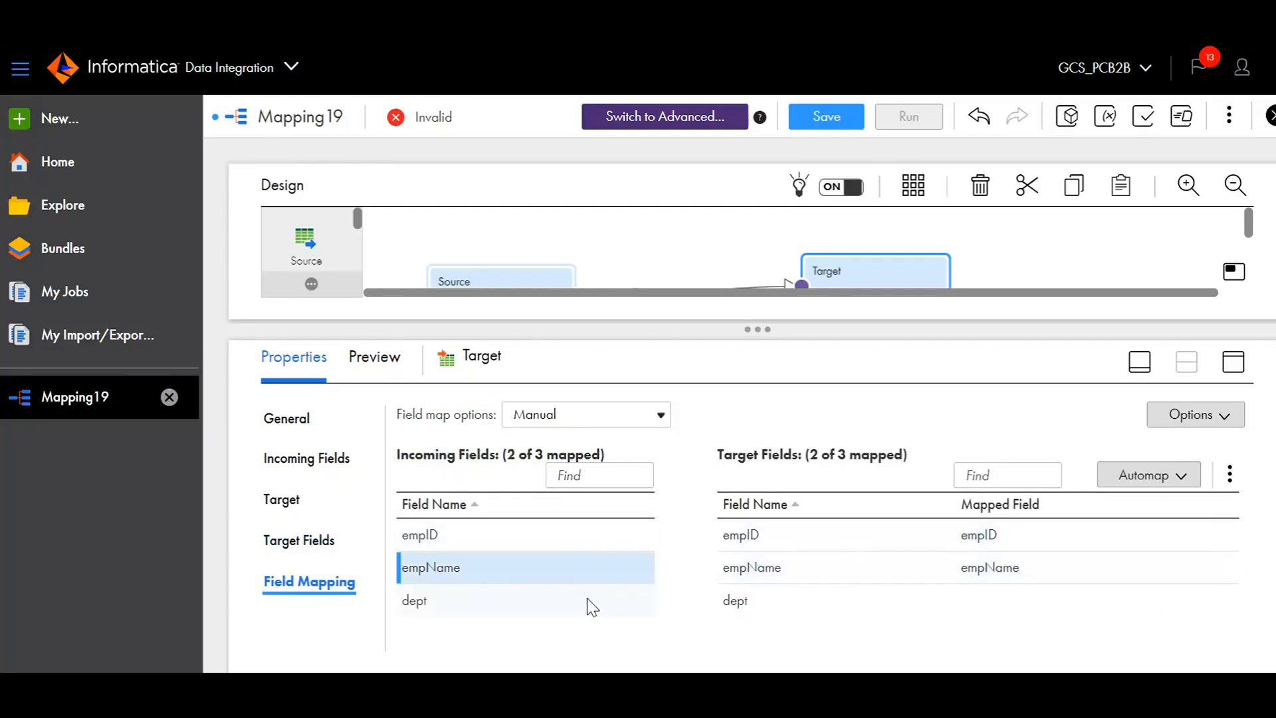
{"action": "left_click_drag", "start_coordinate": [590, 606], "coordinate": [806, 588]}
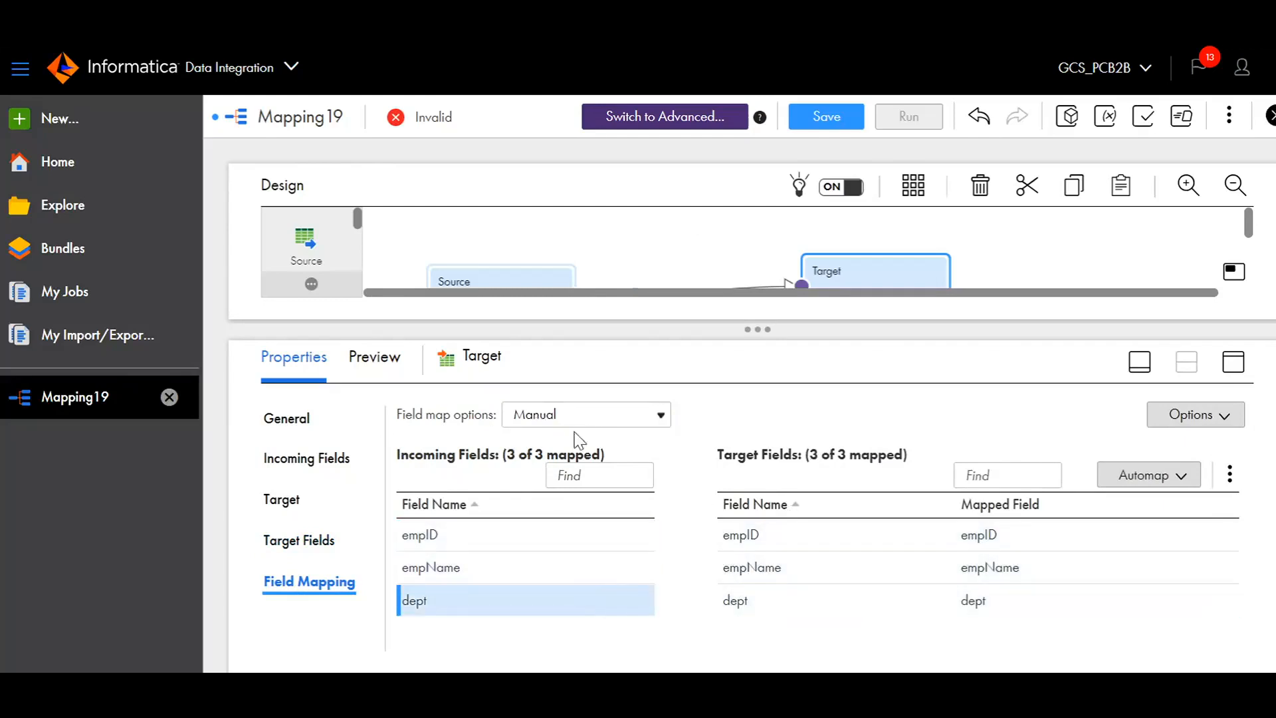
{"action": "left_click", "coordinate": [588, 421]}
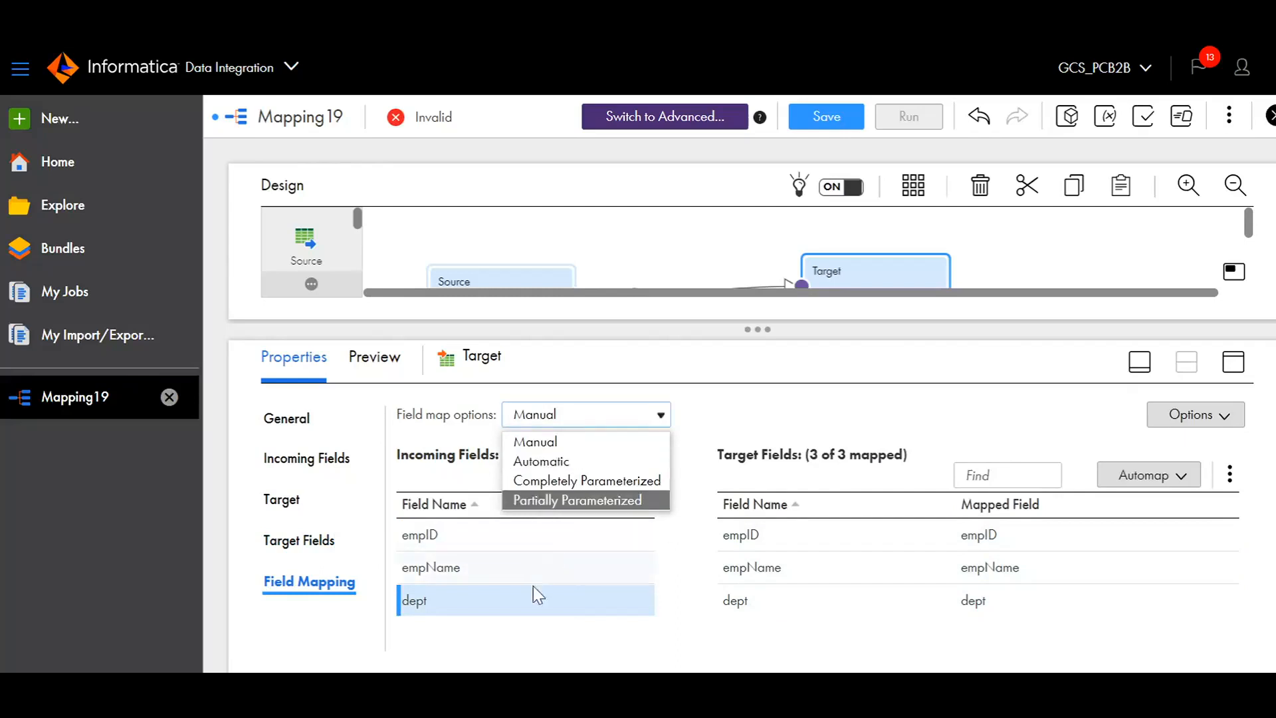
{"action": "left_click", "coordinate": [763, 346]}
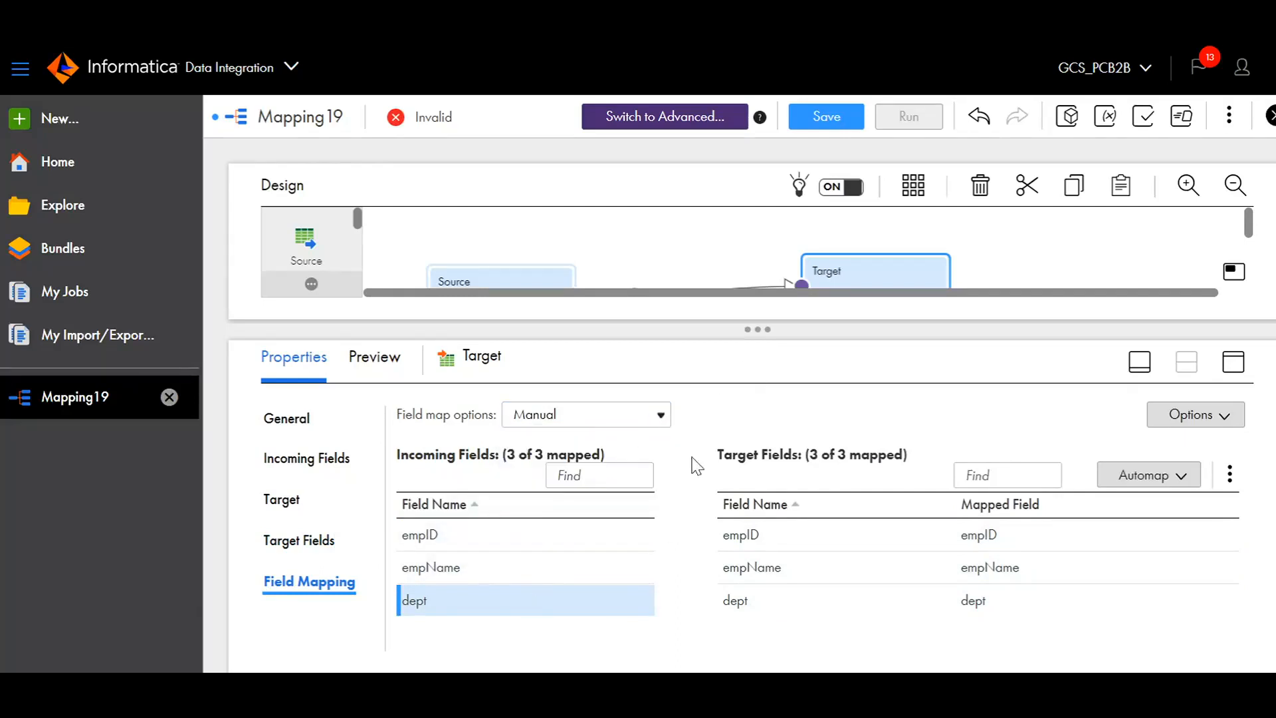
Parameterize the Target transformation's connection with a new input parameter named NewParameter.
{"action": "left_click_drag", "start_coordinate": [875, 331], "coordinate": [875, 387]}
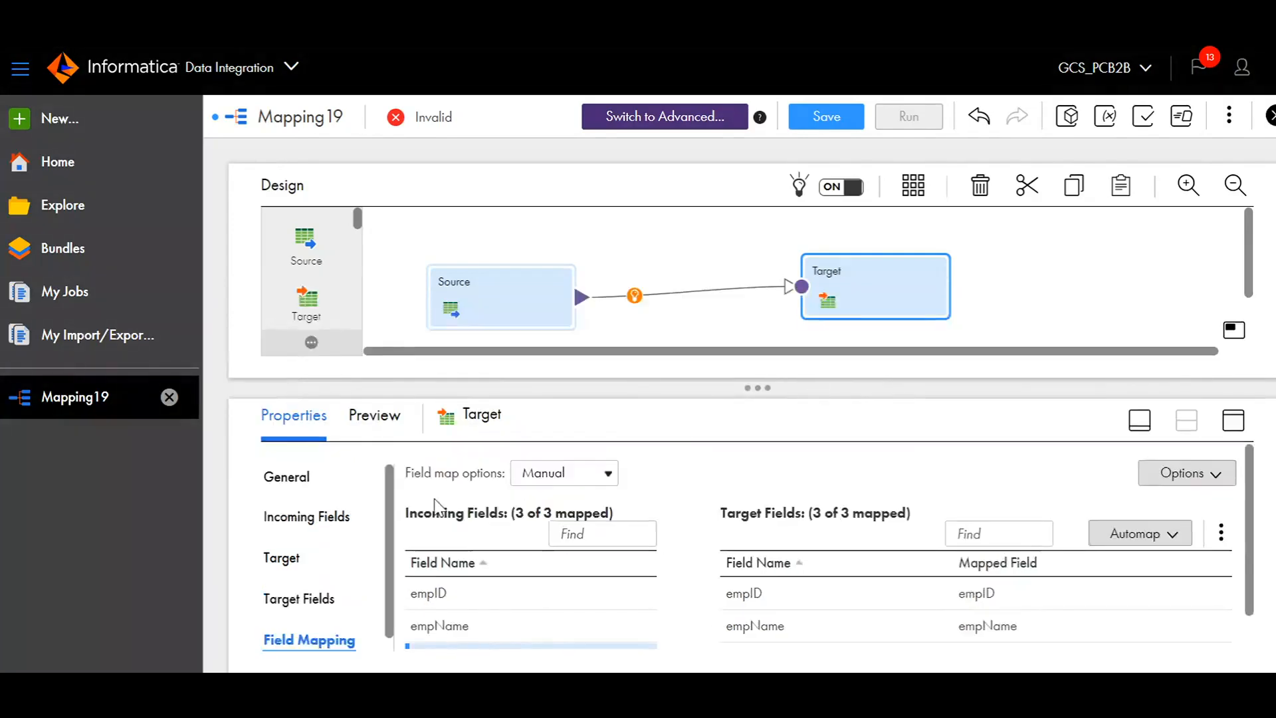
{"action": "left_click", "coordinate": [285, 557]}
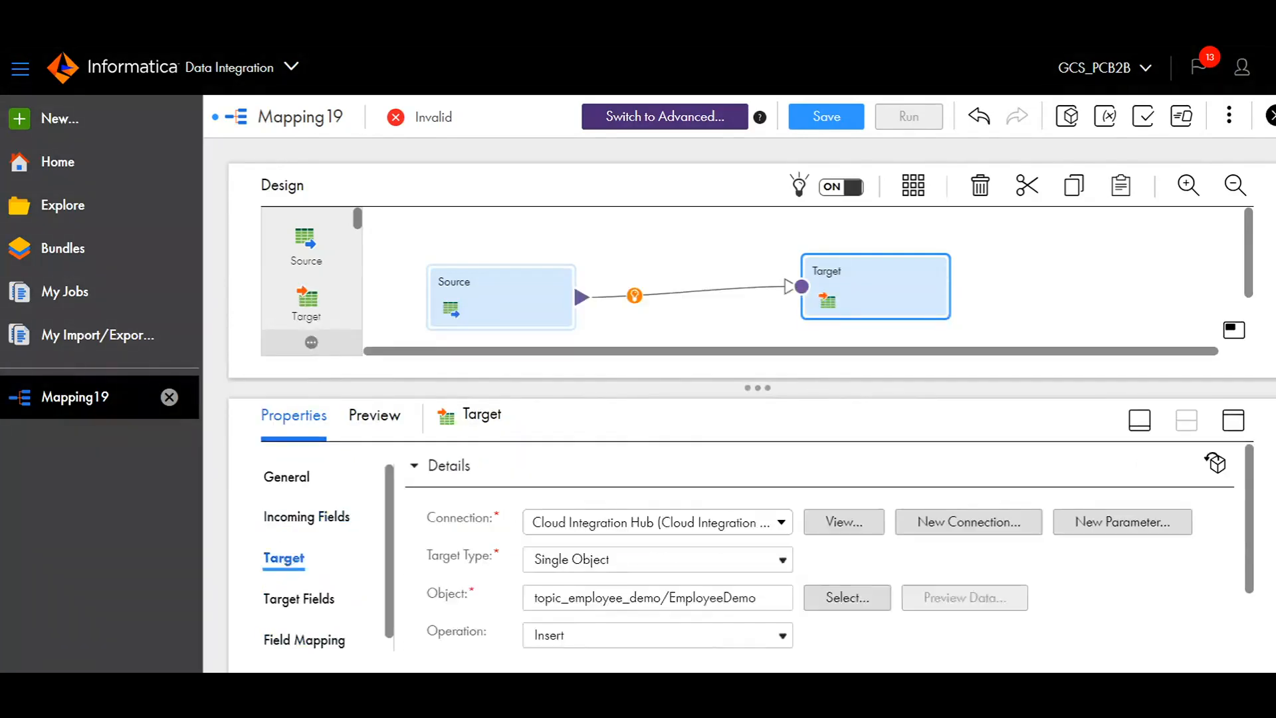
{"action": "left_click", "coordinate": [1120, 522]}
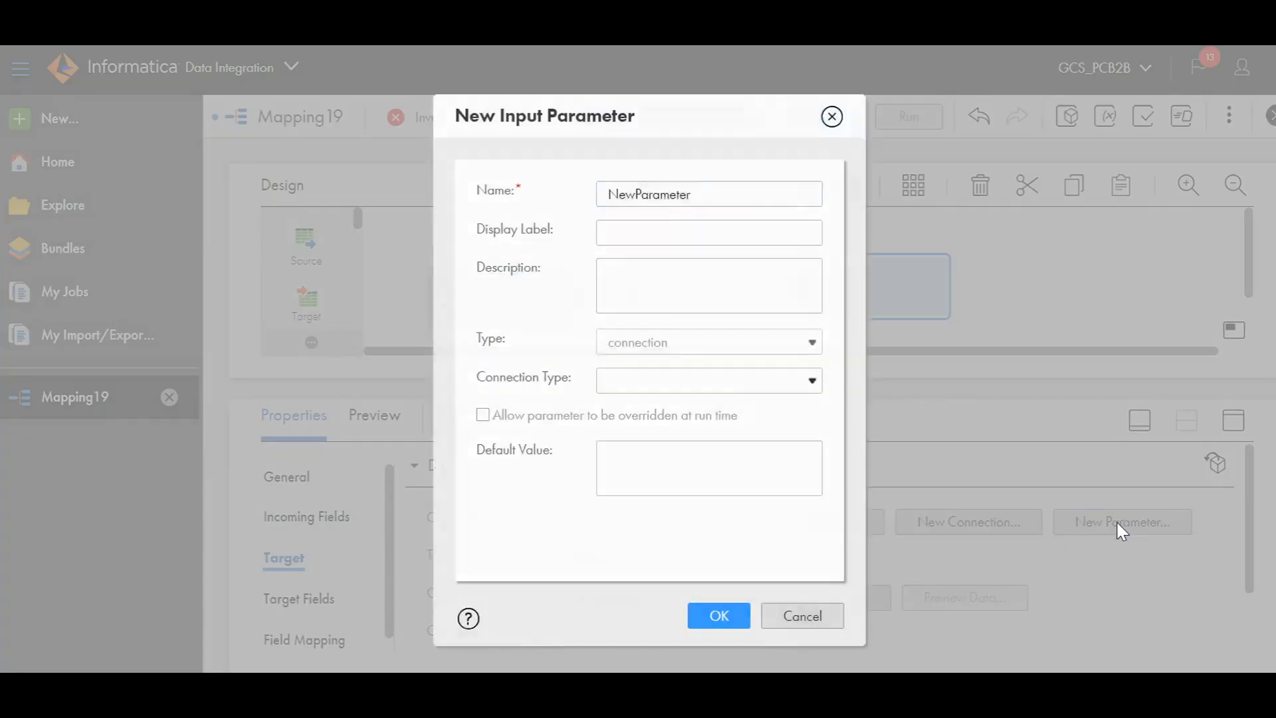
{"action": "left_click", "coordinate": [704, 620]}
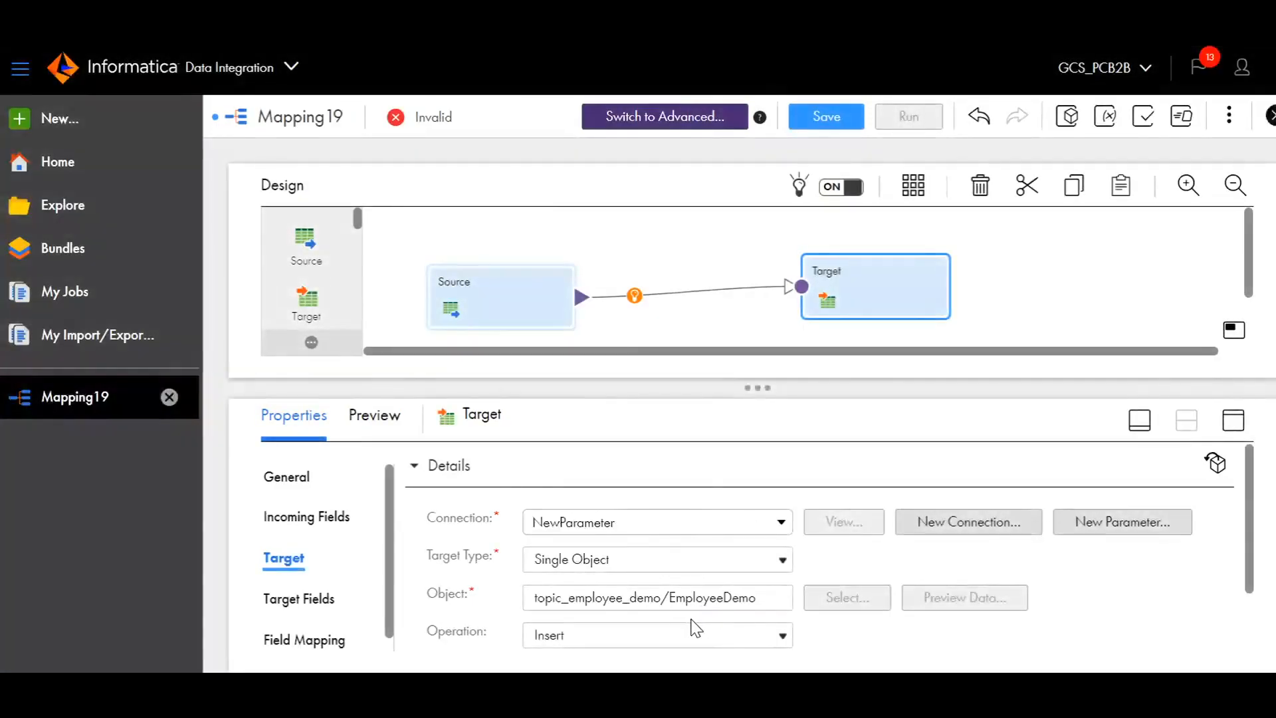
Validate the mapping and save it.
{"action": "left_click", "coordinate": [1143, 117]}
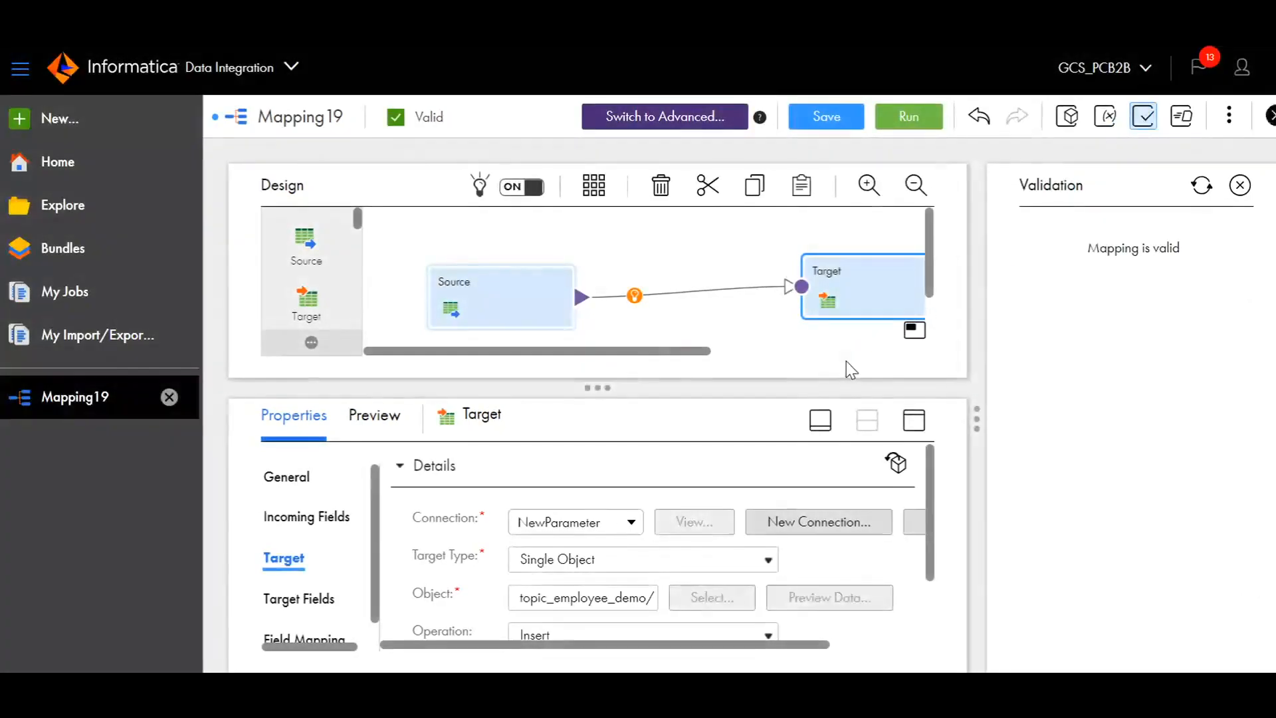
{"action": "left_click", "coordinate": [835, 119]}
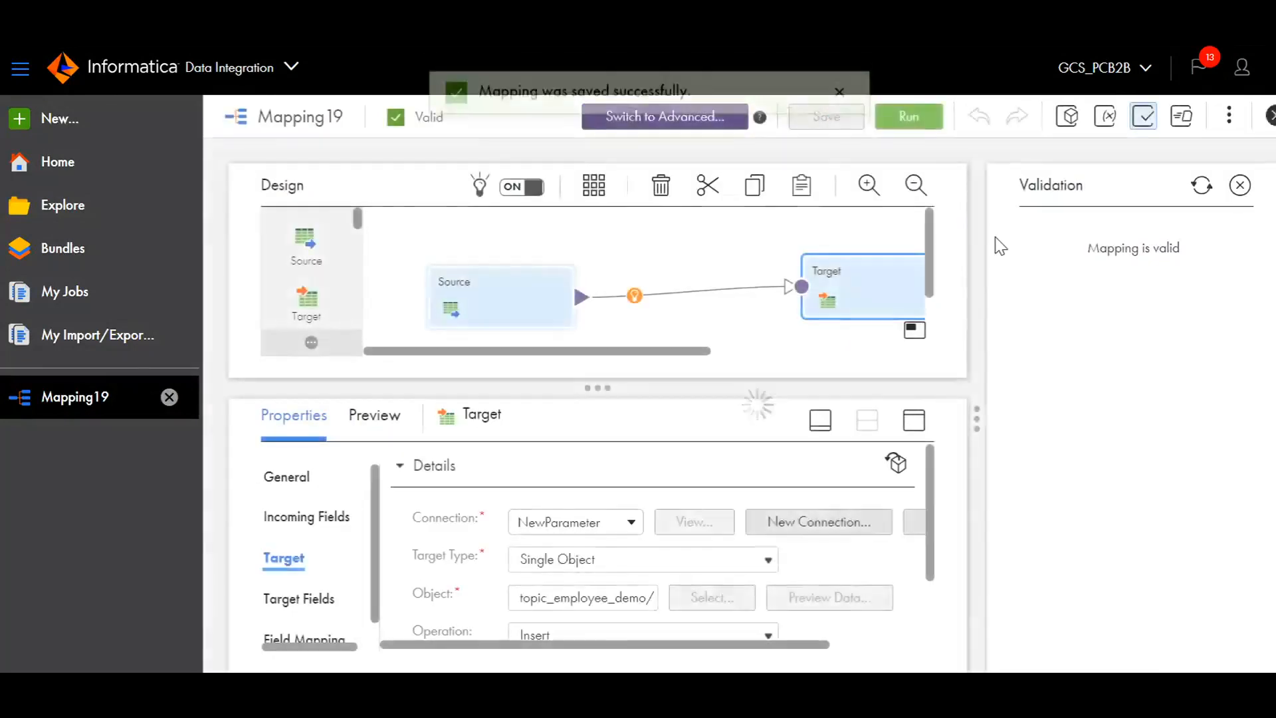
Create a new mapping task from Mapping19 with the runtime environment SAG_B2B and continue to its target settings.
{"action": "left_click", "coordinate": [1229, 118]}
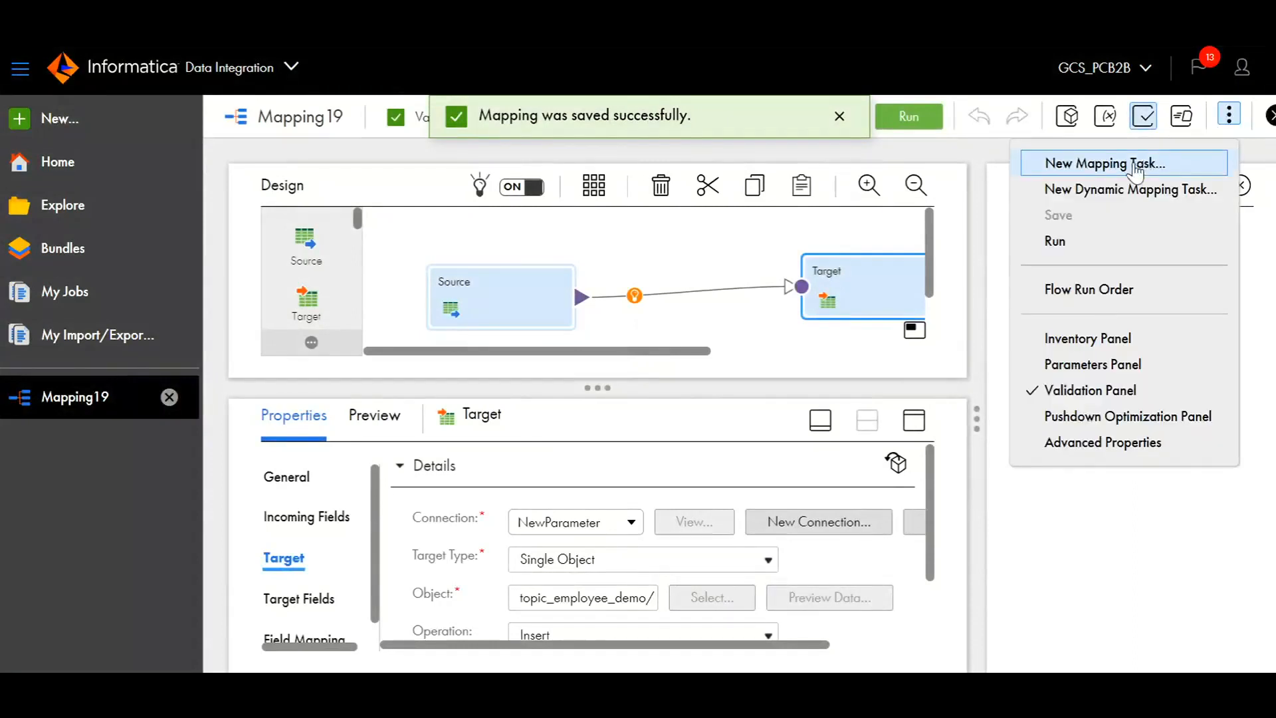
{"action": "left_click", "coordinate": [1137, 168]}
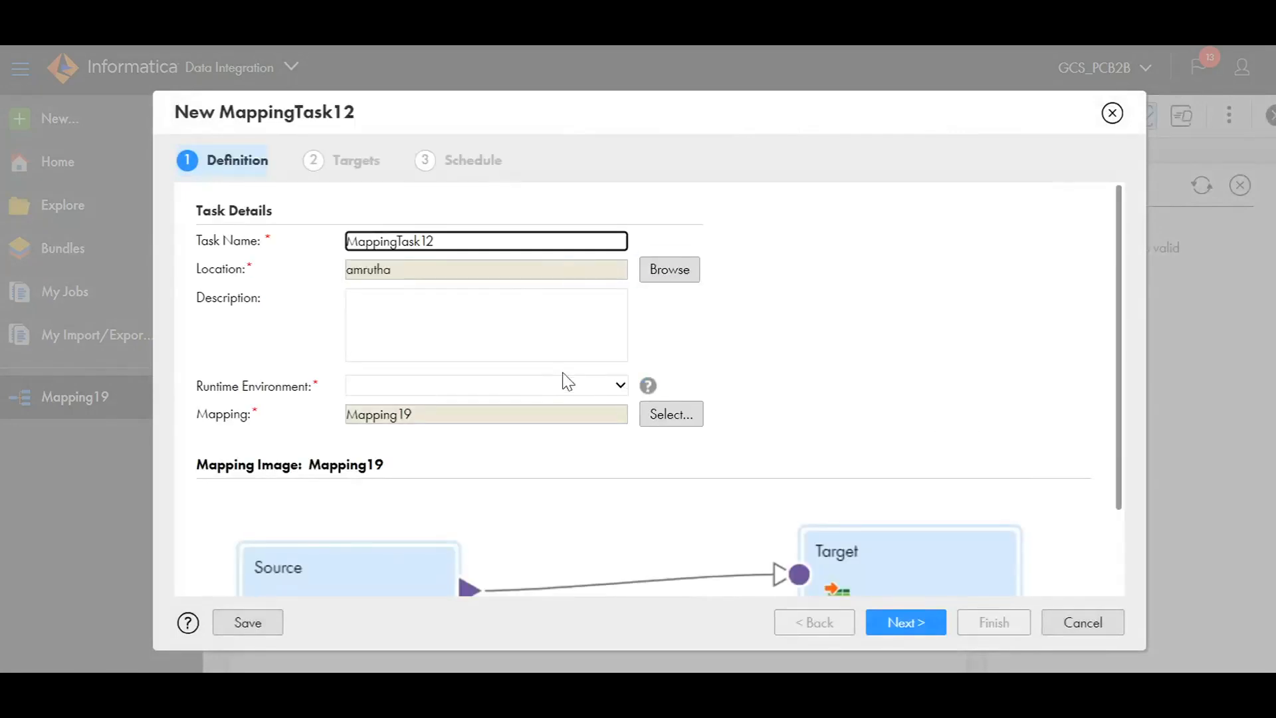
{"action": "left_click", "coordinate": [535, 386]}
{"action": "scroll", "coordinate": [534, 312], "scroll_direction": "down", "scroll_amount": 5}
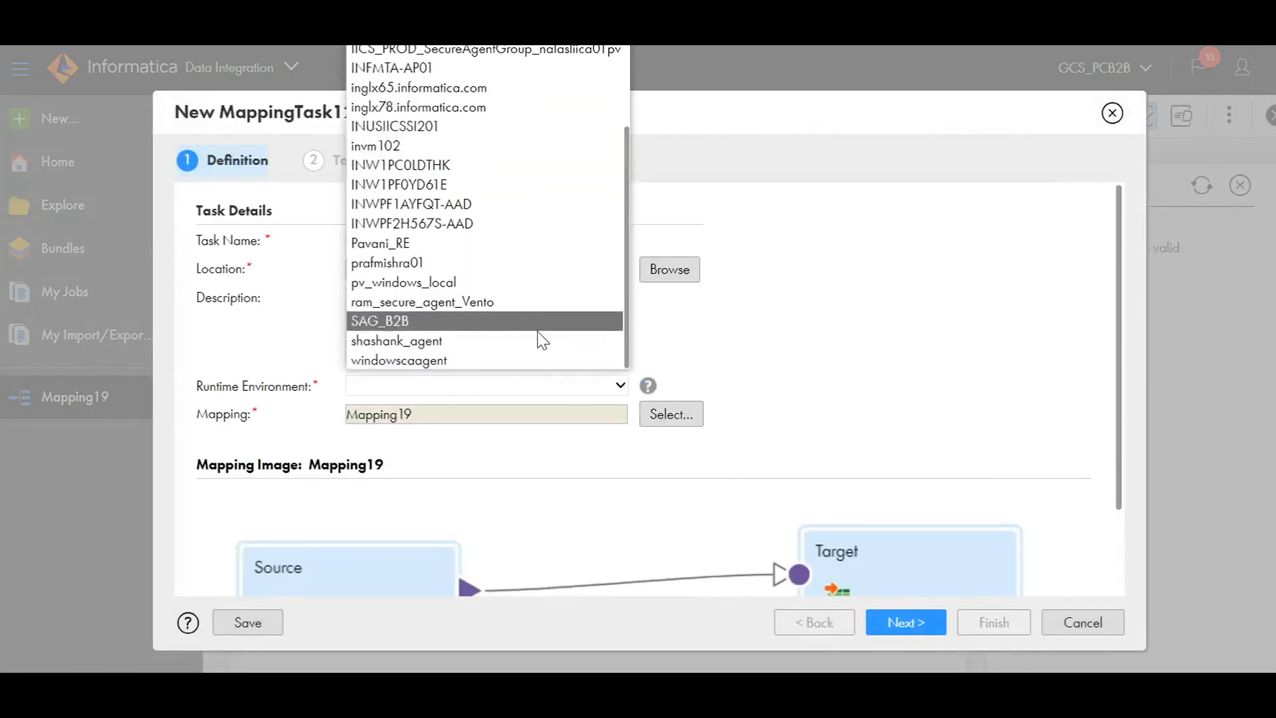
{"action": "left_click", "coordinate": [541, 305]}
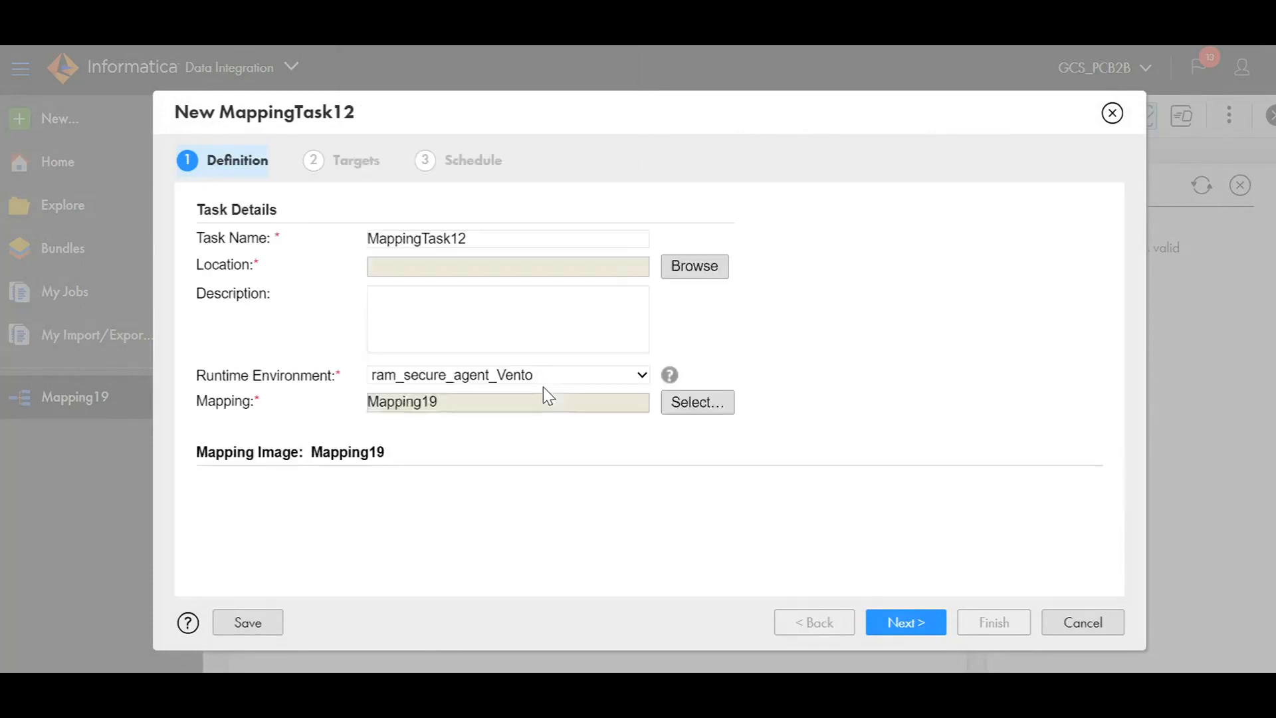
{"action": "left_click", "coordinate": [540, 385]}
{"action": "scroll", "coordinate": [541, 332], "scroll_direction": "down", "scroll_amount": 1}
{"action": "left_click", "coordinate": [541, 327]}
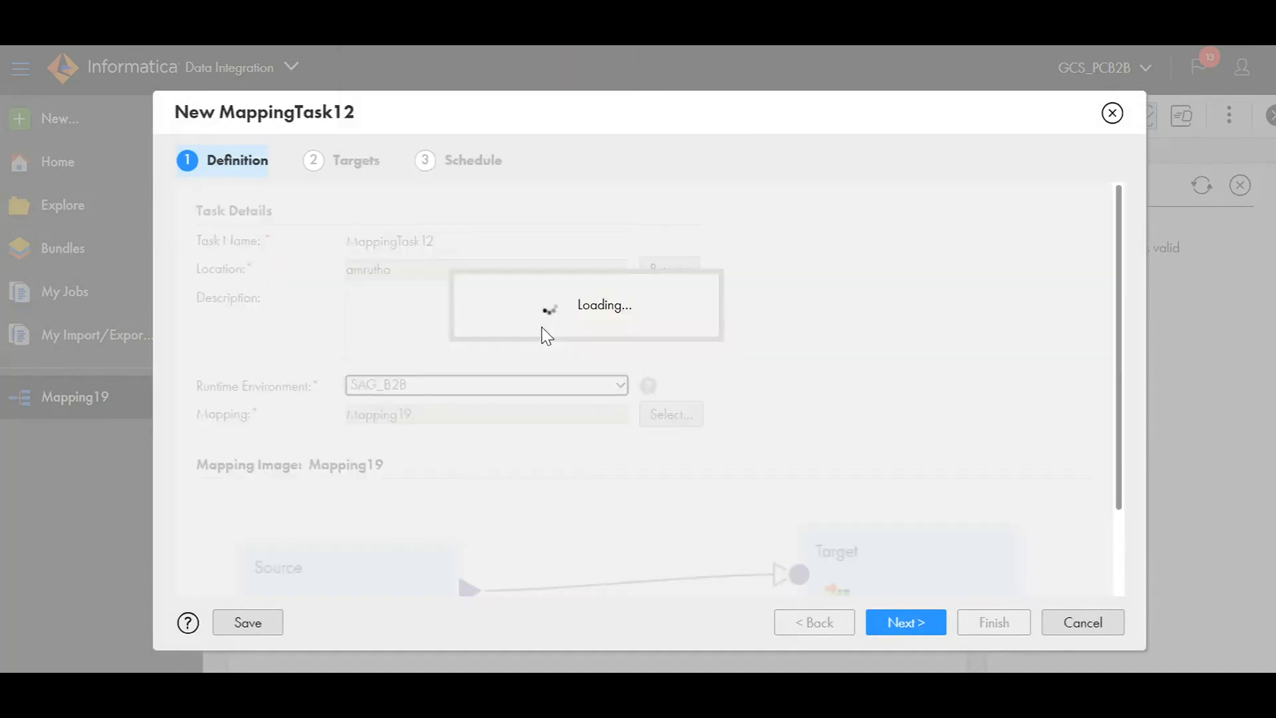
{"action": "scroll", "coordinate": [944, 505], "scroll_direction": "down", "scroll_amount": 3}
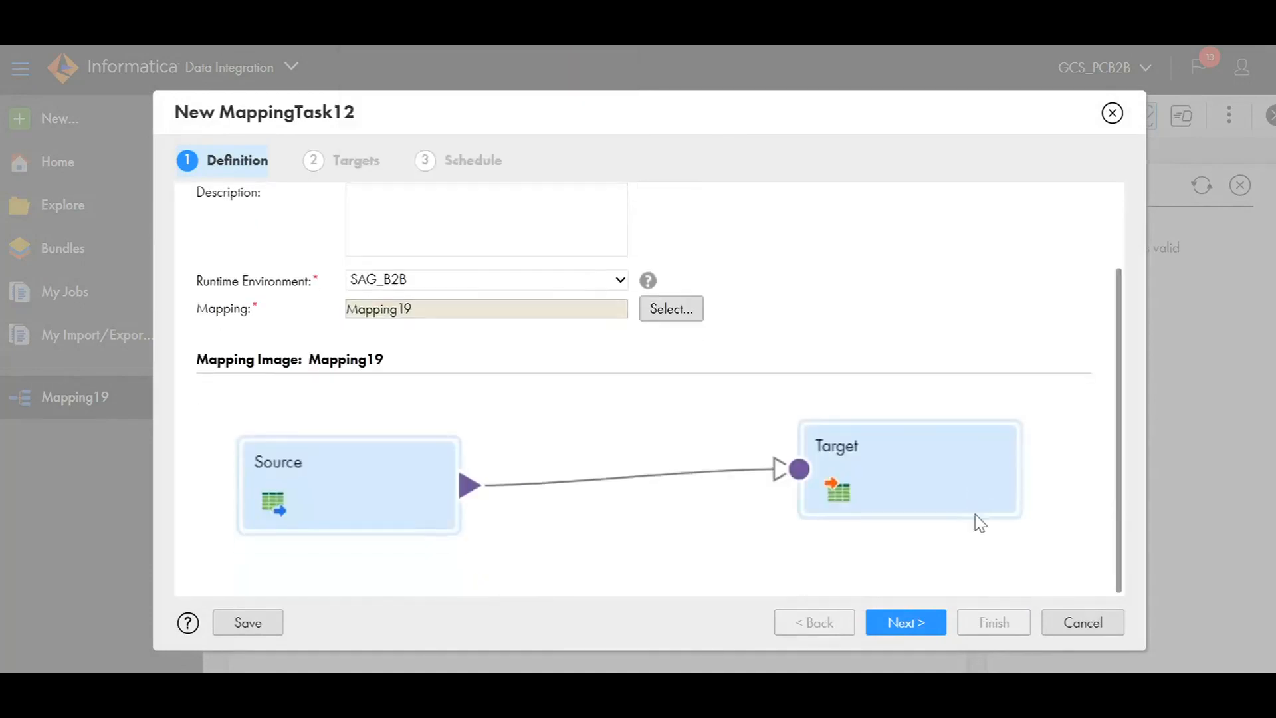
{"action": "left_click", "coordinate": [911, 618]}
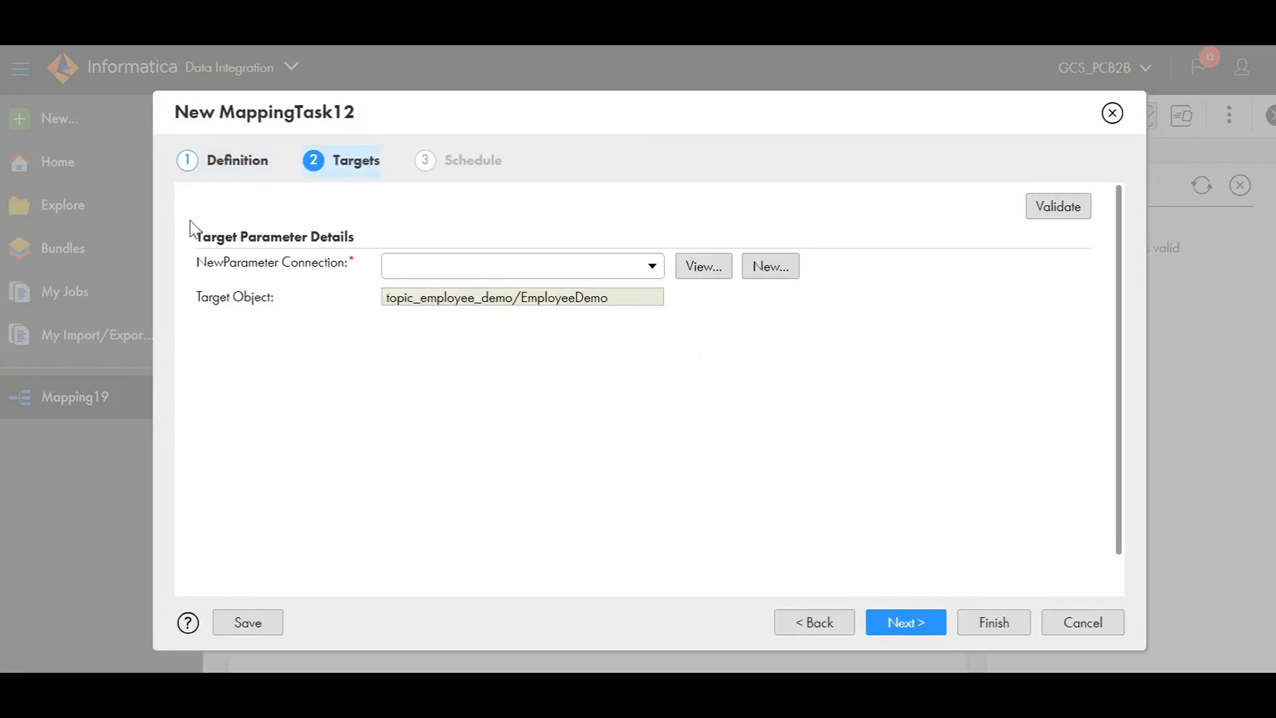
Set the NewParameter connection to Cloud Integration Hub and continue to the task's schedule settings.
{"action": "left_click", "coordinate": [585, 266]}
{"action": "scroll", "coordinate": [593, 420], "scroll_direction": "down", "scroll_amount": 5}
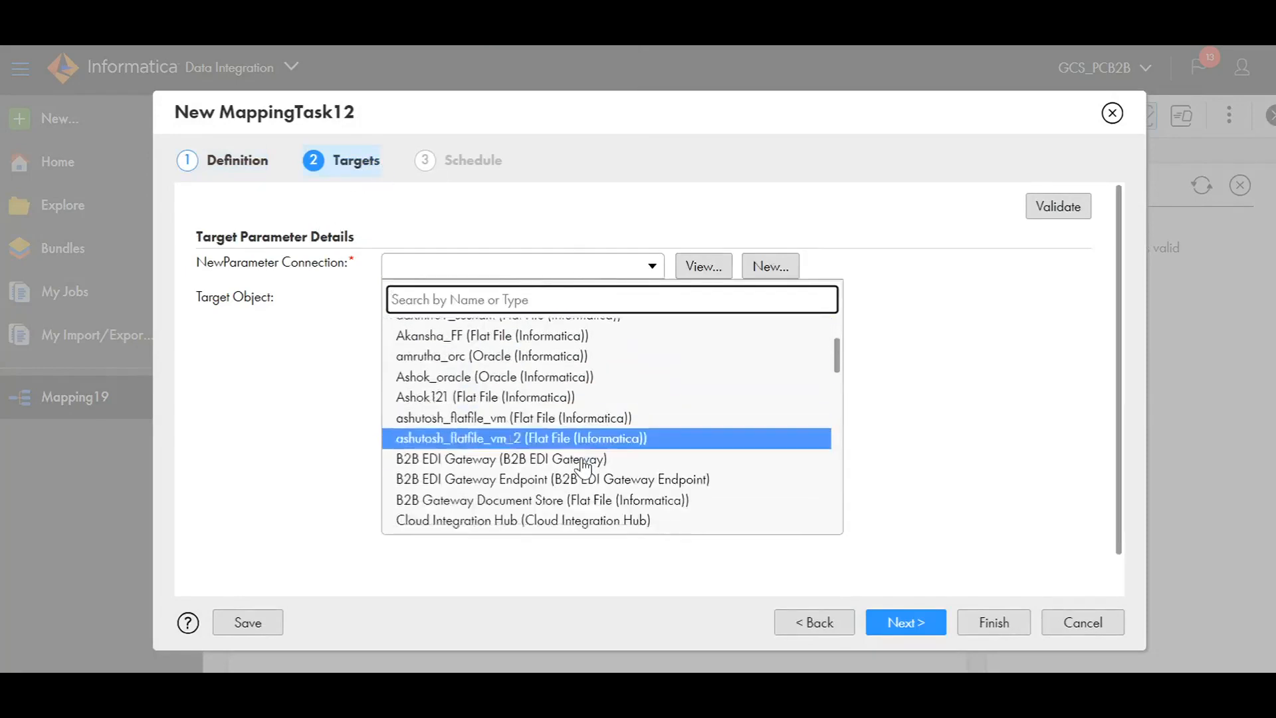
{"action": "left_click", "coordinate": [588, 455]}
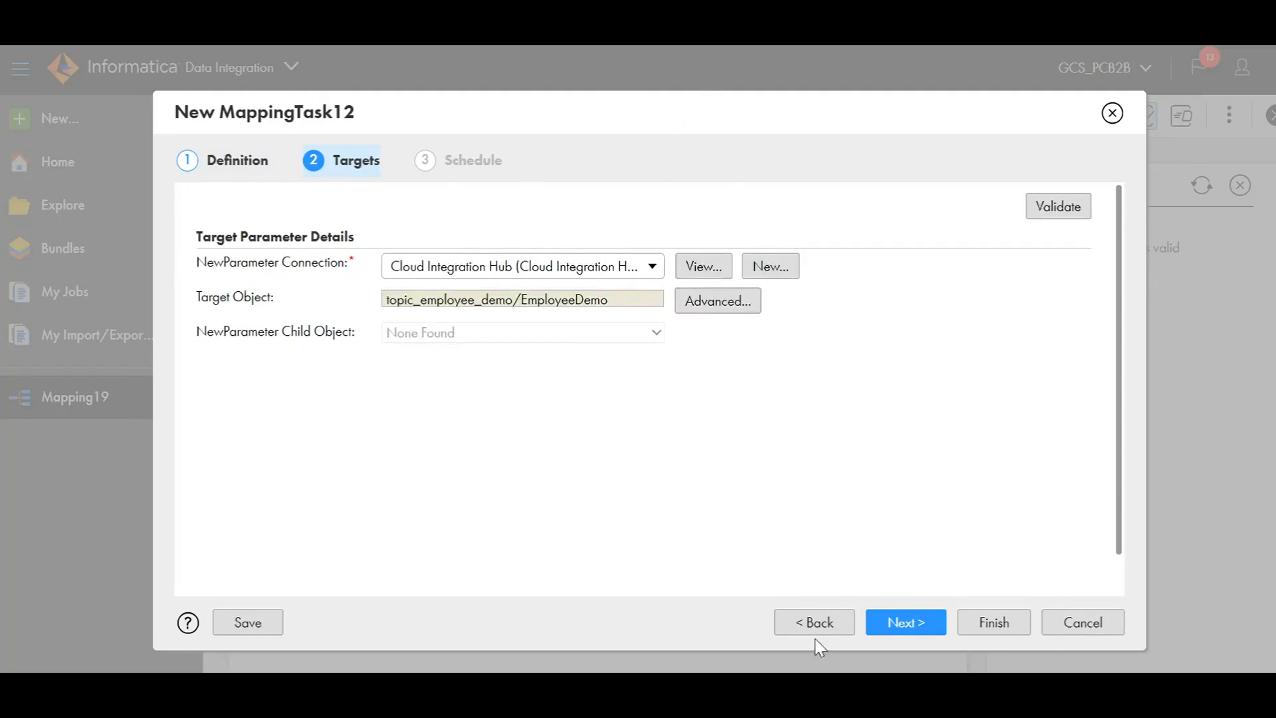
{"action": "left_click", "coordinate": [916, 630]}
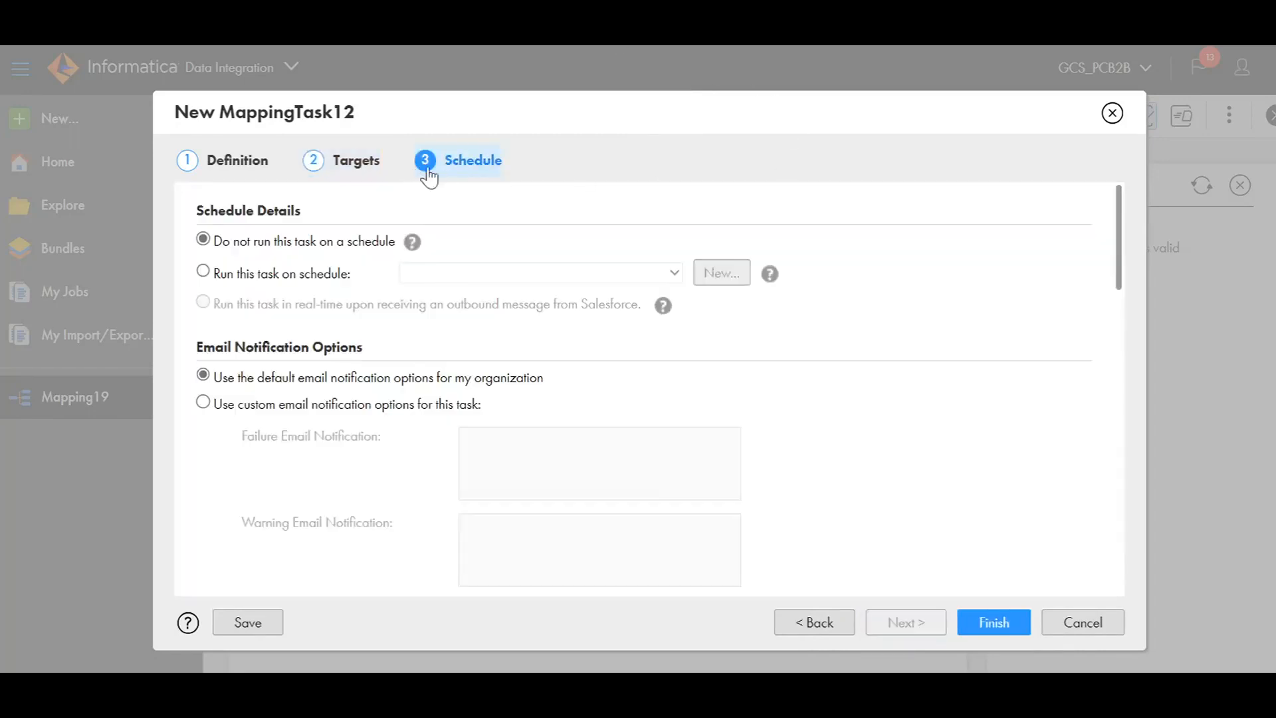
Set the mapping task's execution mode to Verbose, leaving it unscheduled, then finish the task and review its saved details.
{"action": "scroll", "coordinate": [735, 319], "scroll_direction": "down", "scroll_amount": 3}
{"action": "scroll", "coordinate": [735, 319], "scroll_direction": "up", "scroll_amount": 3}
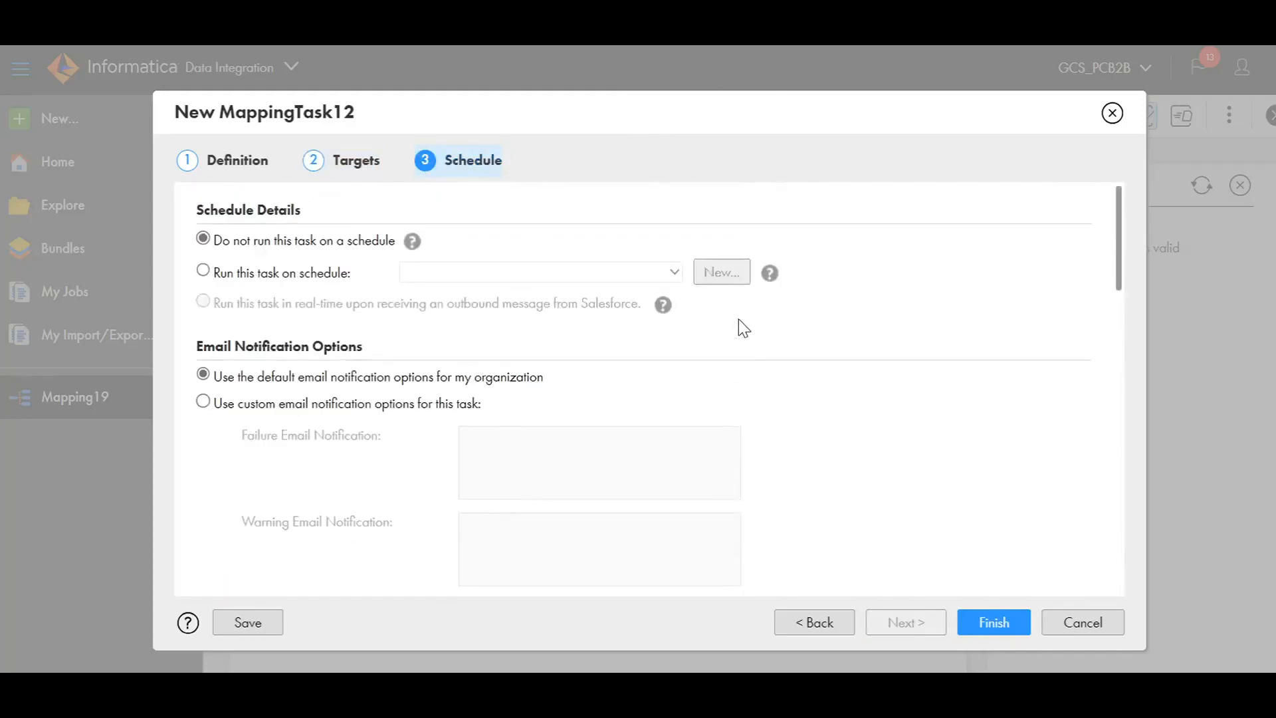
{"action": "scroll", "coordinate": [797, 296], "scroll_direction": "down", "scroll_amount": 10}
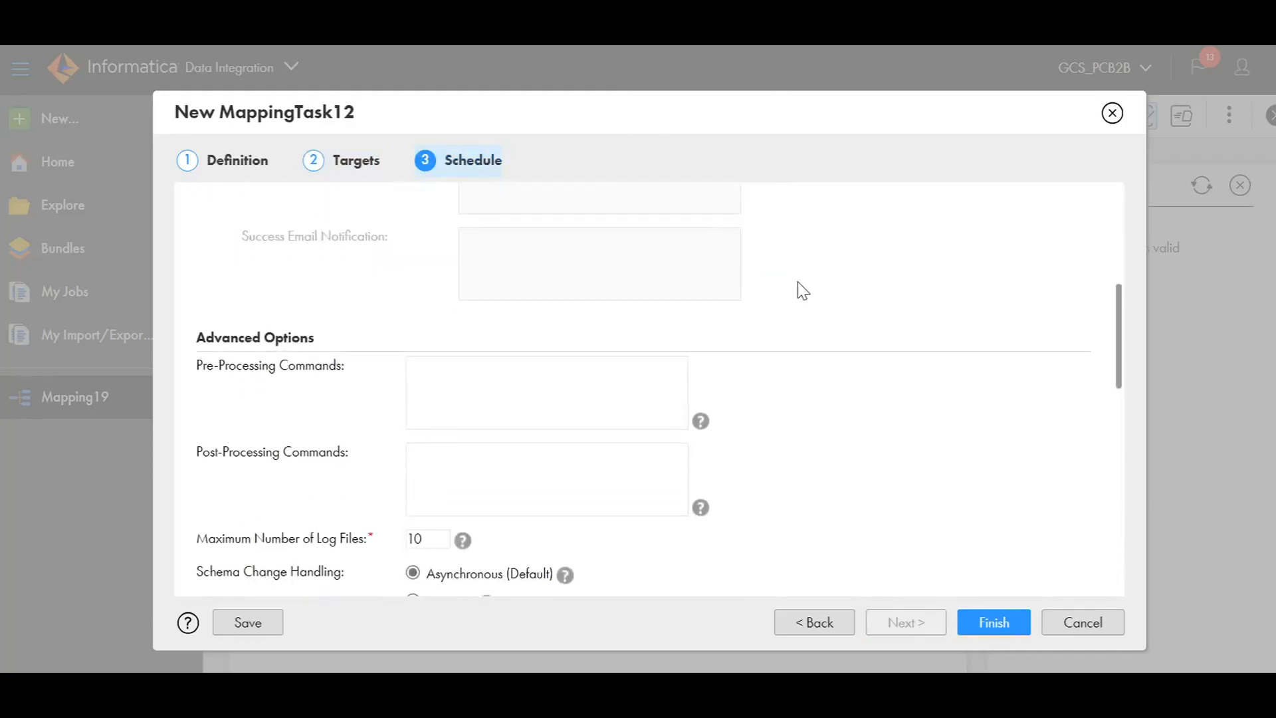
{"action": "scroll", "coordinate": [803, 301], "scroll_direction": "down", "scroll_amount": 1}
{"action": "scroll", "coordinate": [450, 288], "scroll_direction": "down", "scroll_amount": 2}
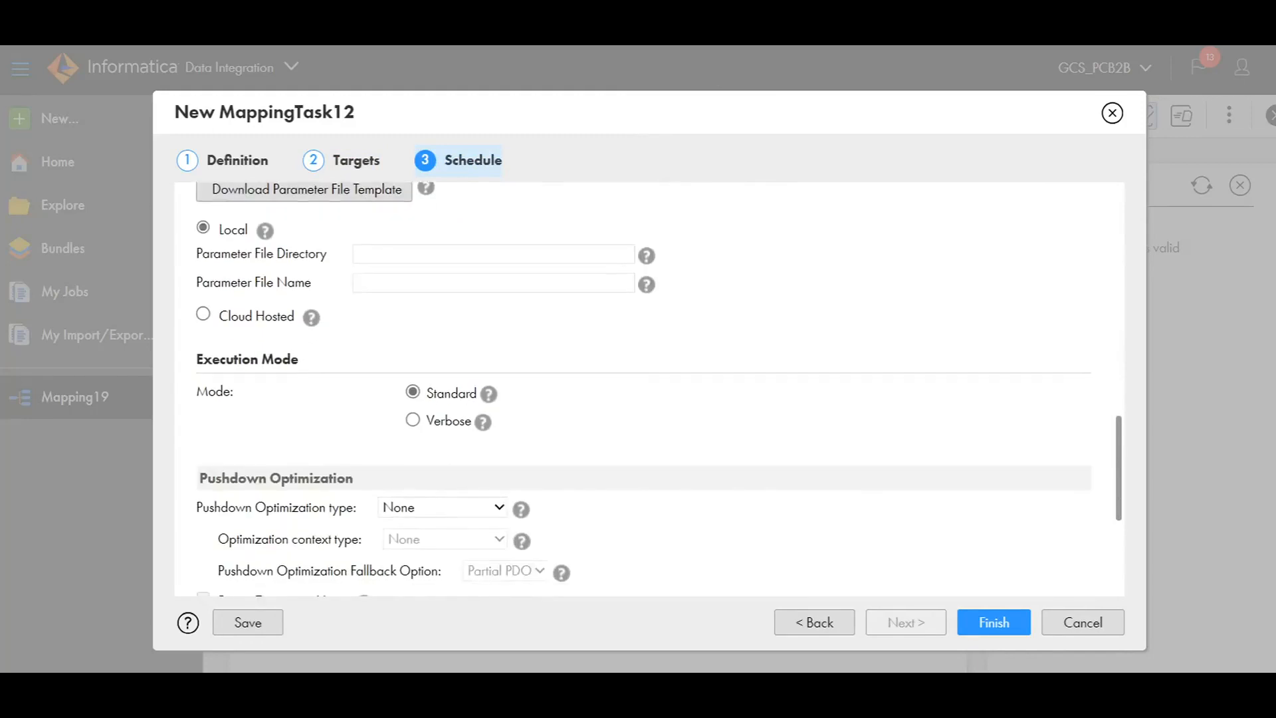
{"action": "left_click", "coordinate": [412, 421]}
{"action": "scroll", "coordinate": [686, 398], "scroll_direction": "down", "scroll_amount": 3}
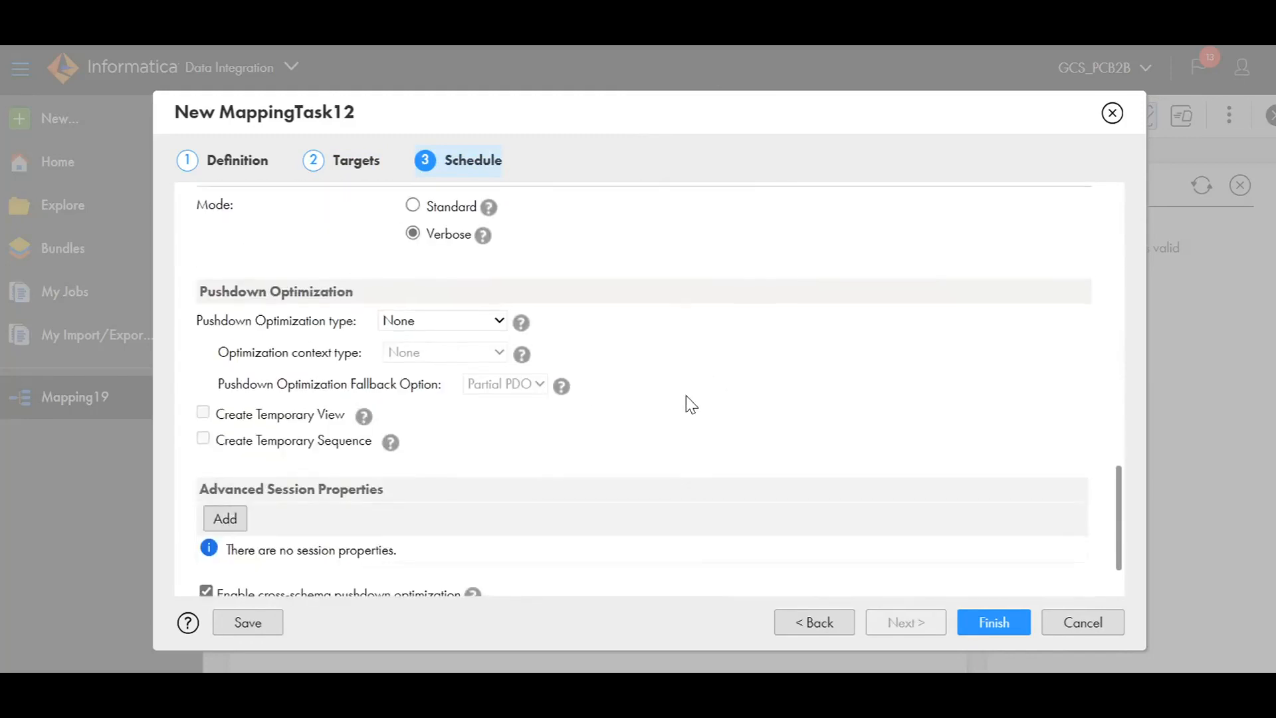
{"action": "scroll", "coordinate": [728, 353], "scroll_direction": "down", "scroll_amount": 2}
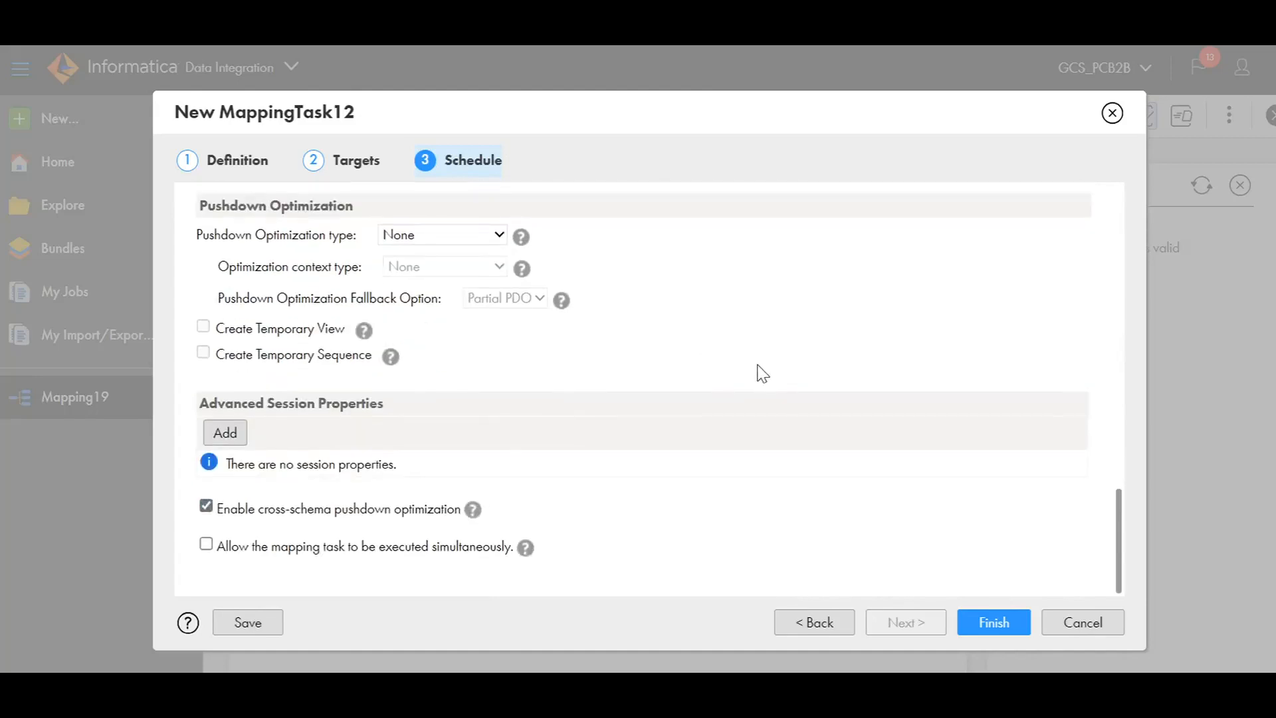
{"action": "scroll", "coordinate": [764, 375], "scroll_direction": "up", "scroll_amount": 3}
{"action": "scroll", "coordinate": [724, 340], "scroll_direction": "down", "scroll_amount": 3}
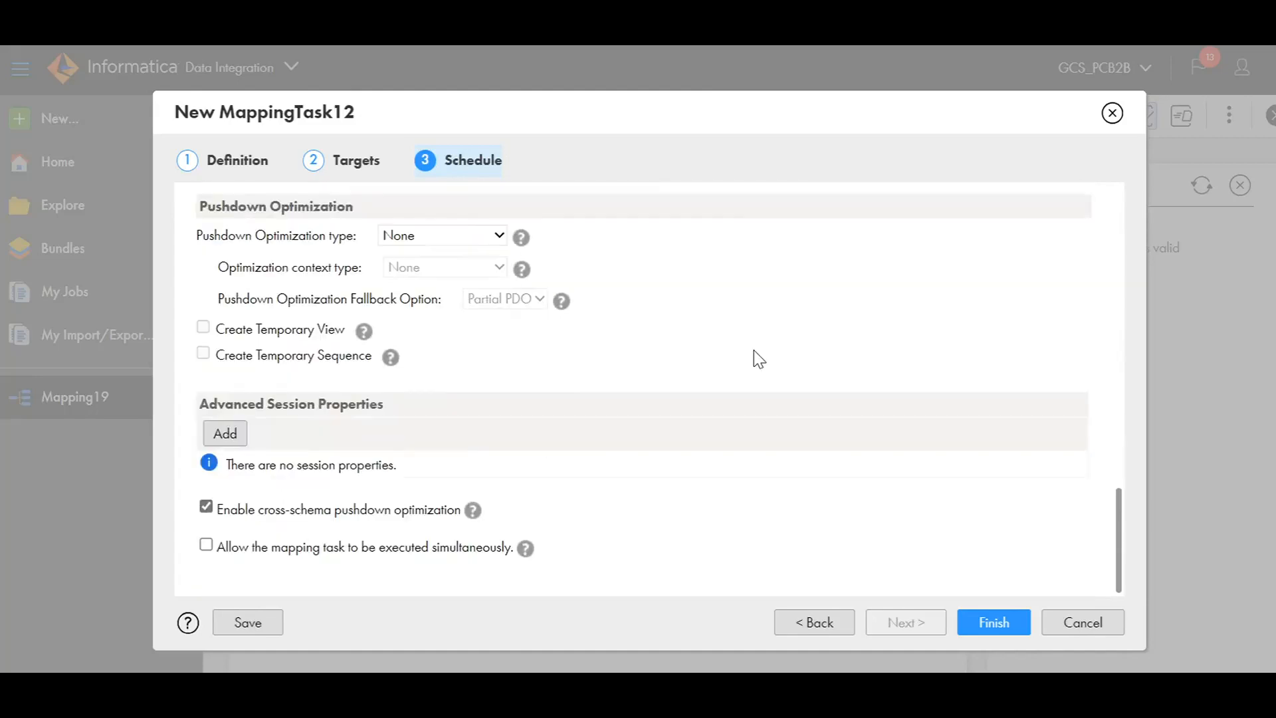
{"action": "left_click", "coordinate": [976, 626]}
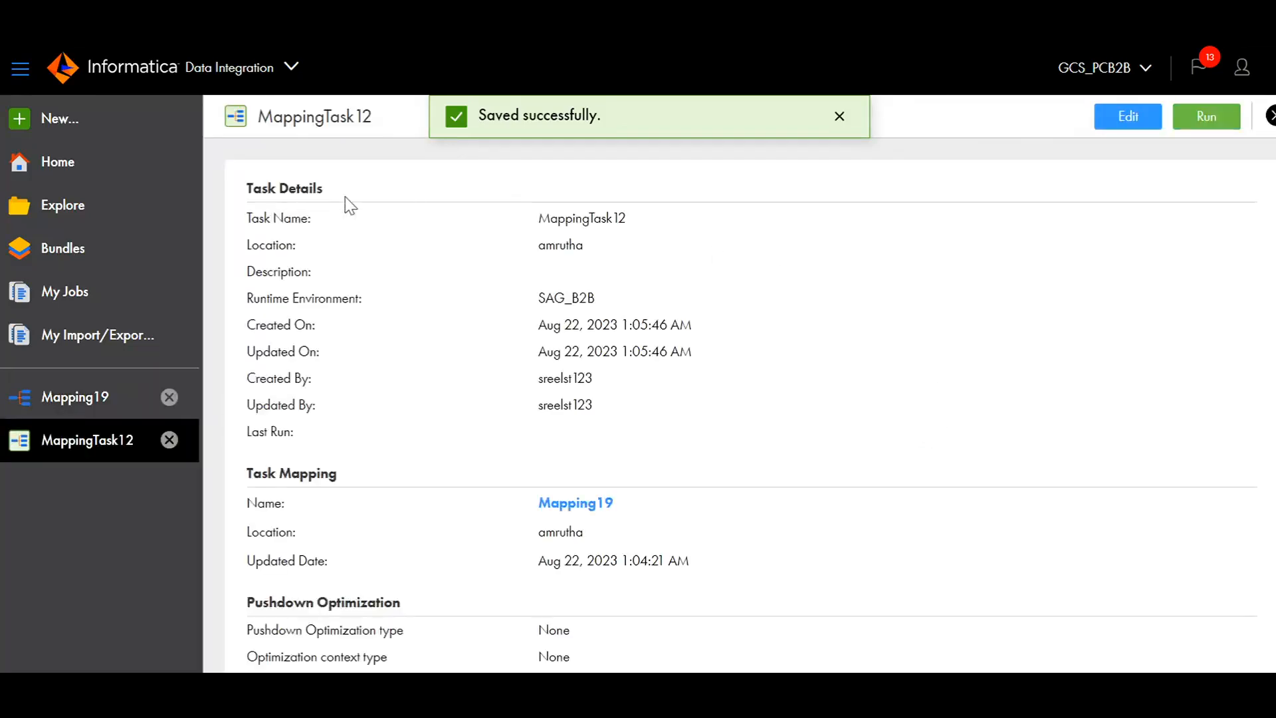
{"action": "scroll", "coordinate": [860, 507], "scroll_direction": "down", "scroll_amount": 12}
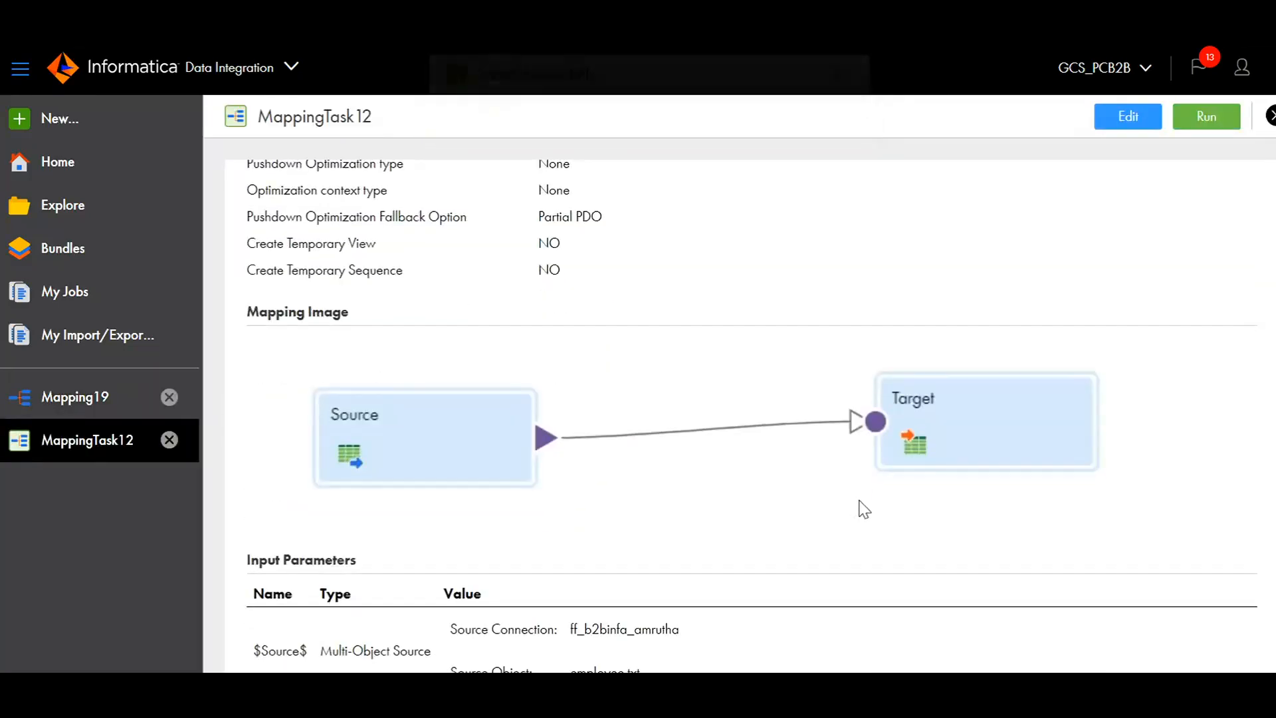
{"action": "scroll", "coordinate": [871, 532], "scroll_direction": "down", "scroll_amount": 2}
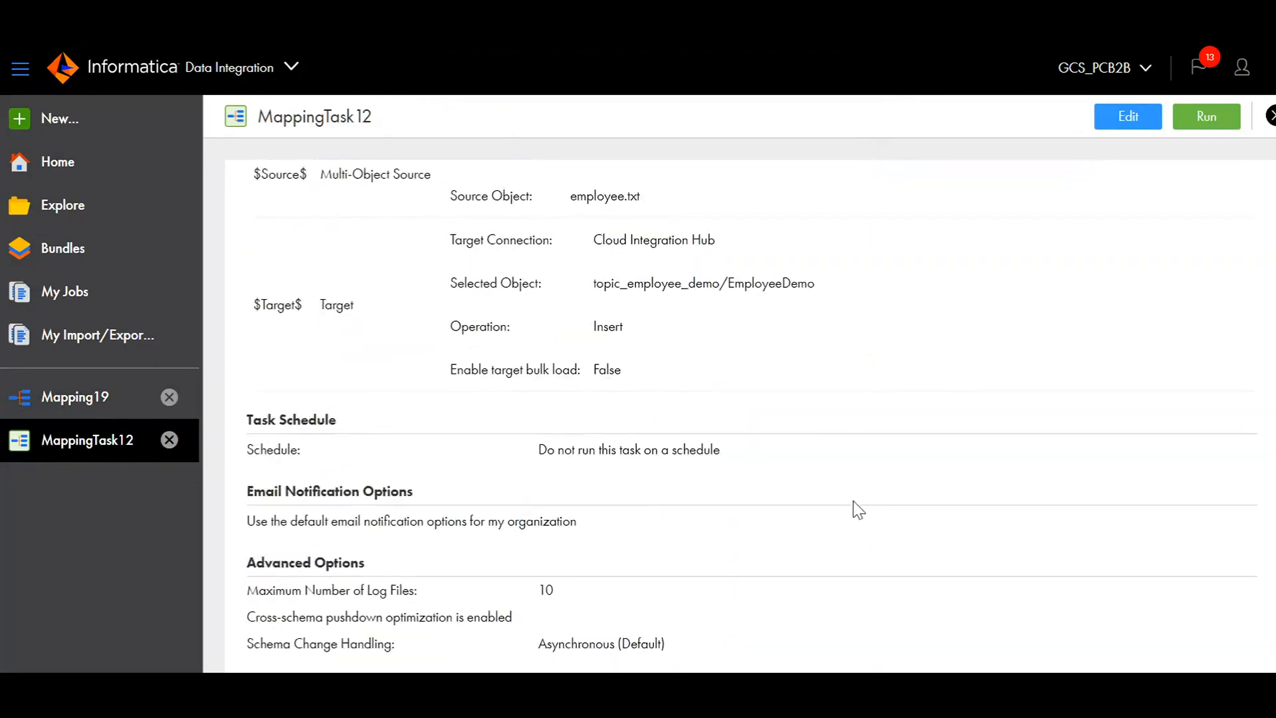
{"action": "scroll", "coordinate": [848, 479], "scroll_direction": "up", "scroll_amount": 14}
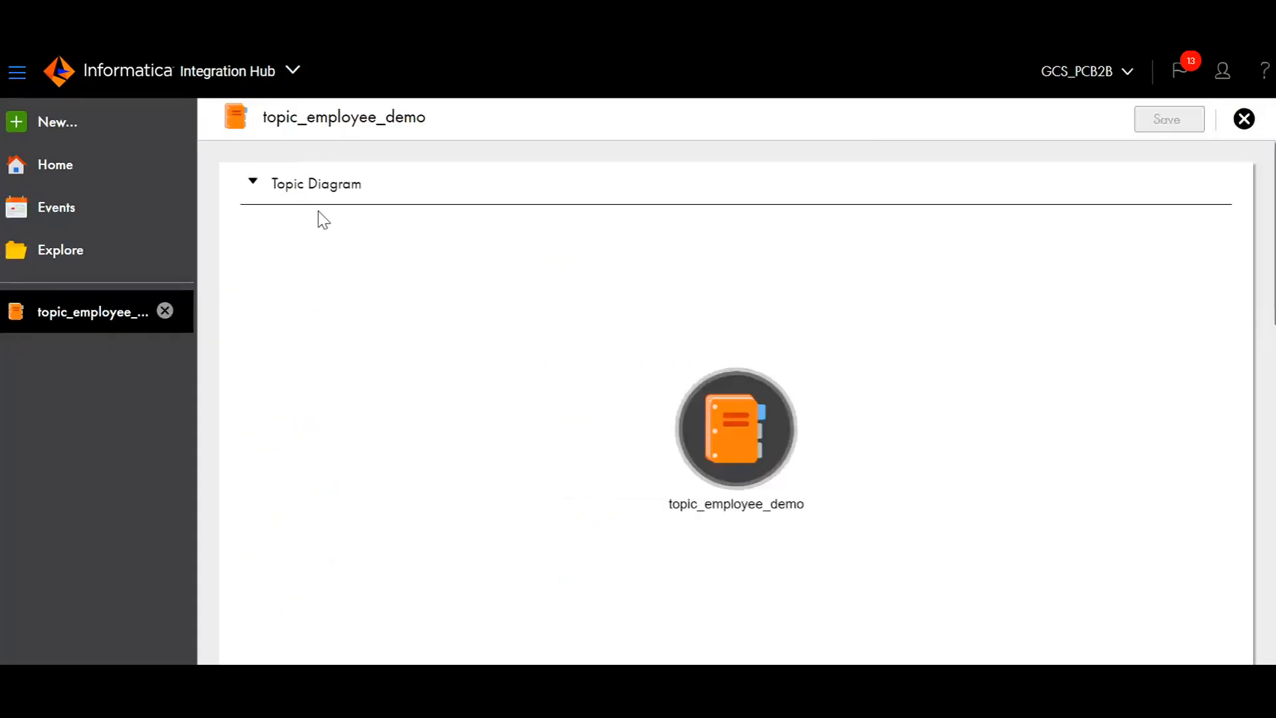
Switch to Integration Hub and create and save a new application named App_employee_demo.
{"action": "left_click", "coordinate": [116, 127]}
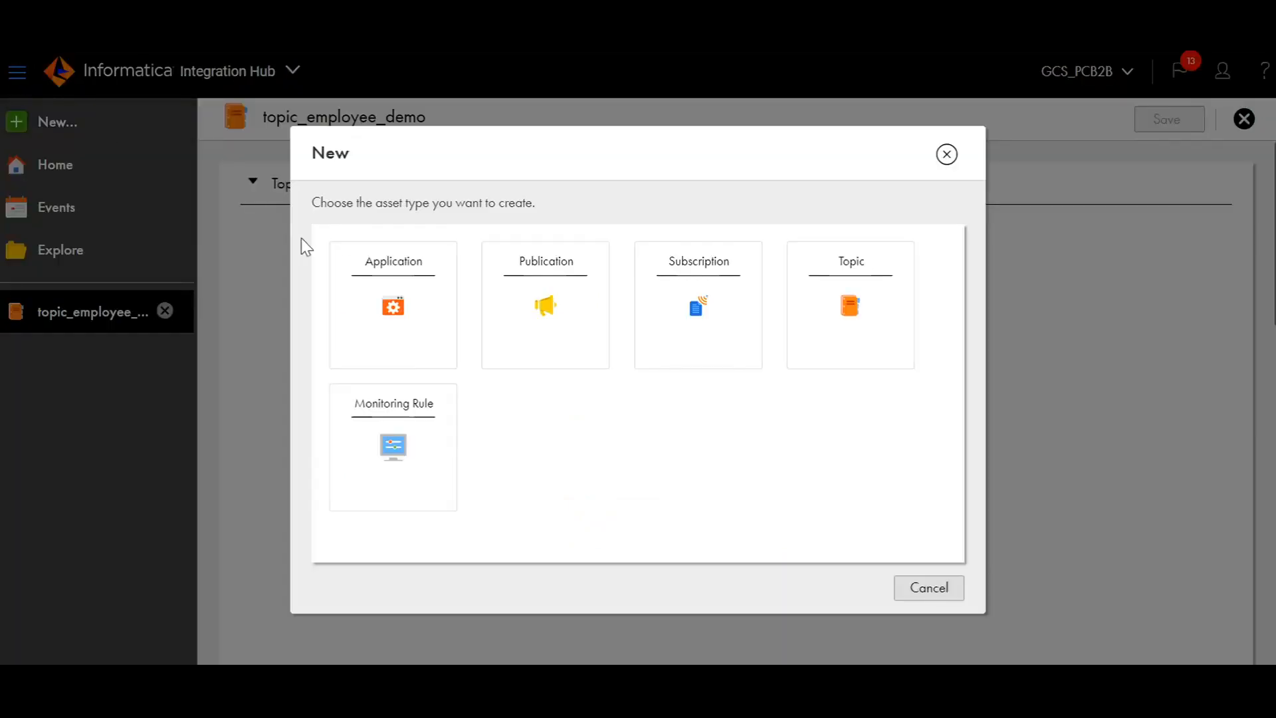
{"action": "left_click", "coordinate": [421, 332]}
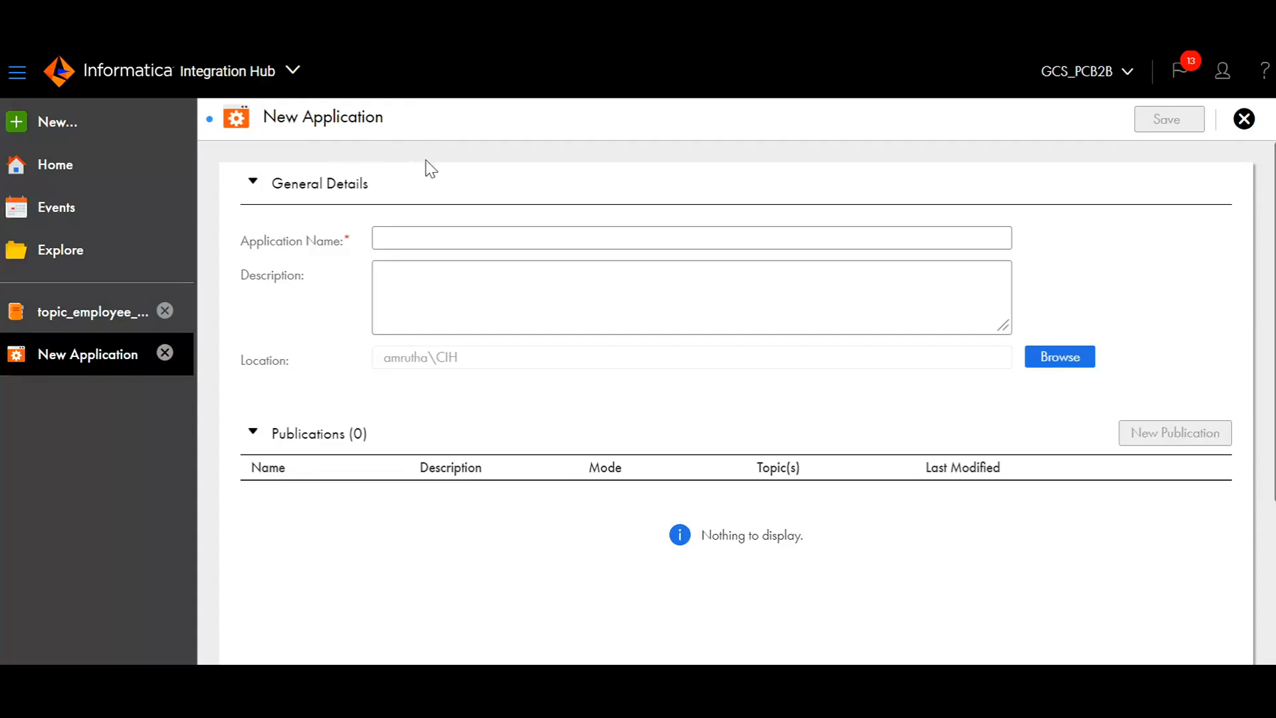
{"action": "left_click", "coordinate": [465, 238]}
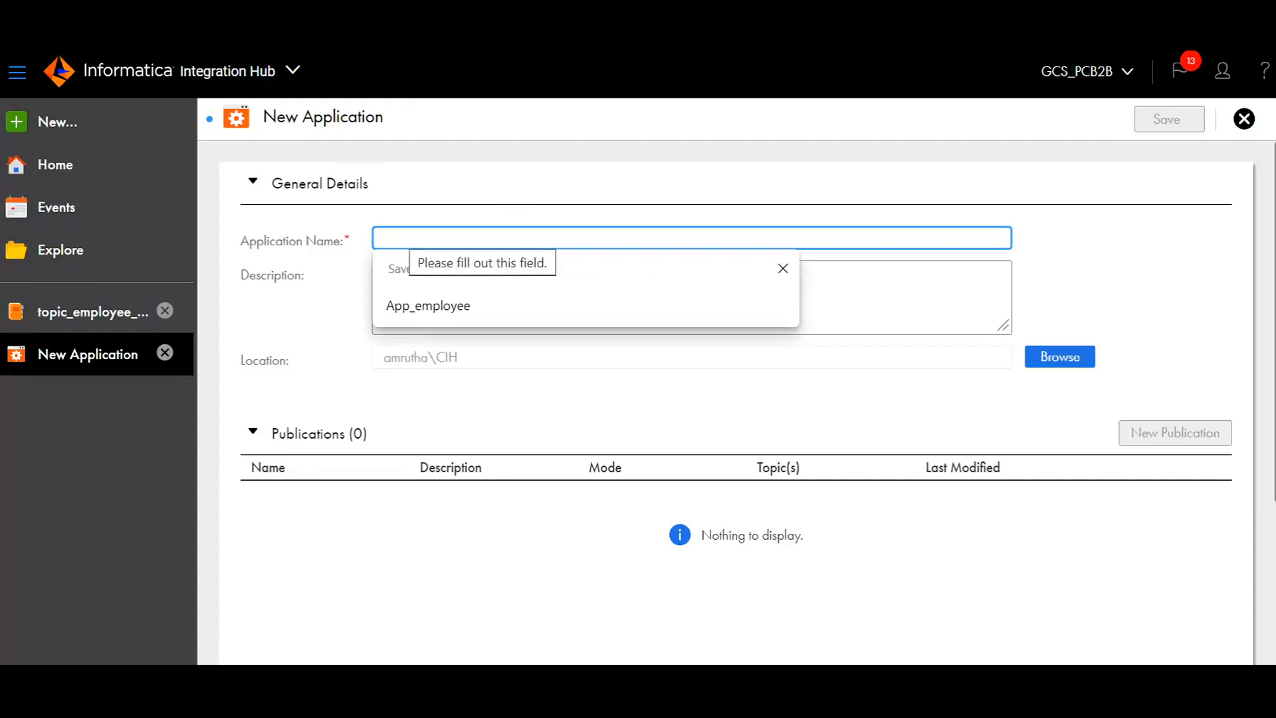
{"action": "left_click", "coordinate": [445, 307]}
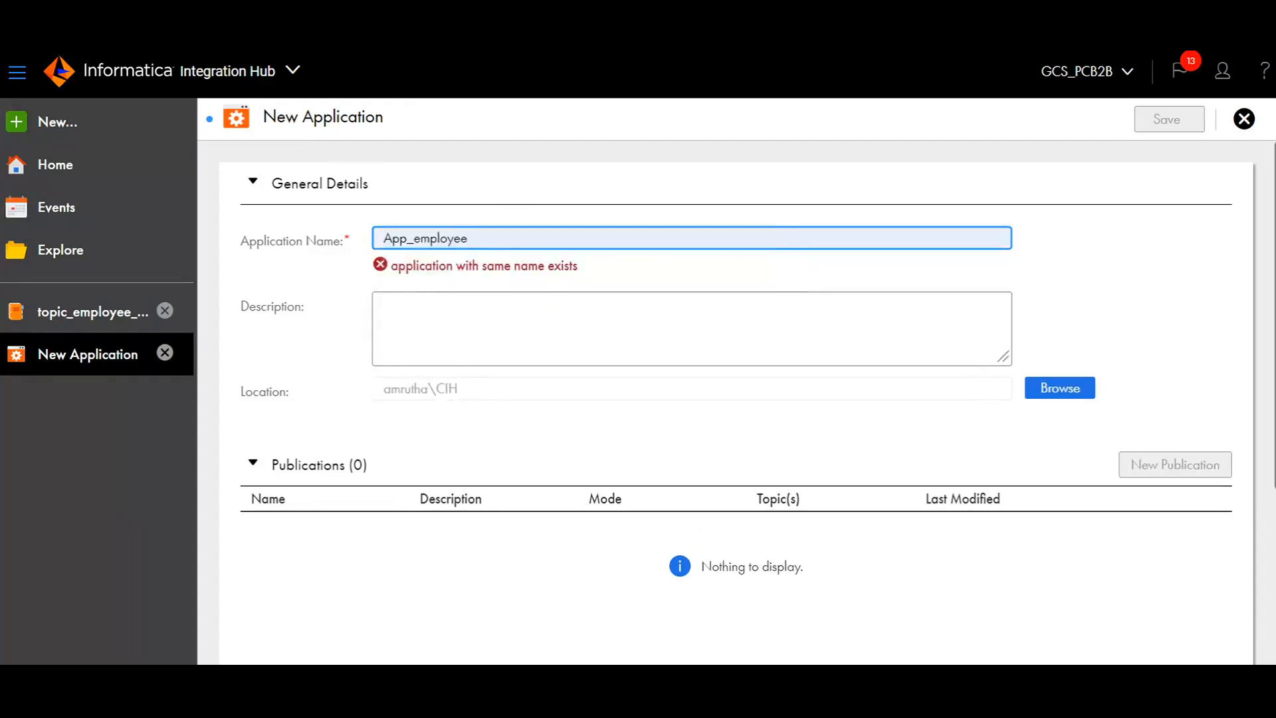
{"action": "left_click", "coordinate": [468, 238]}
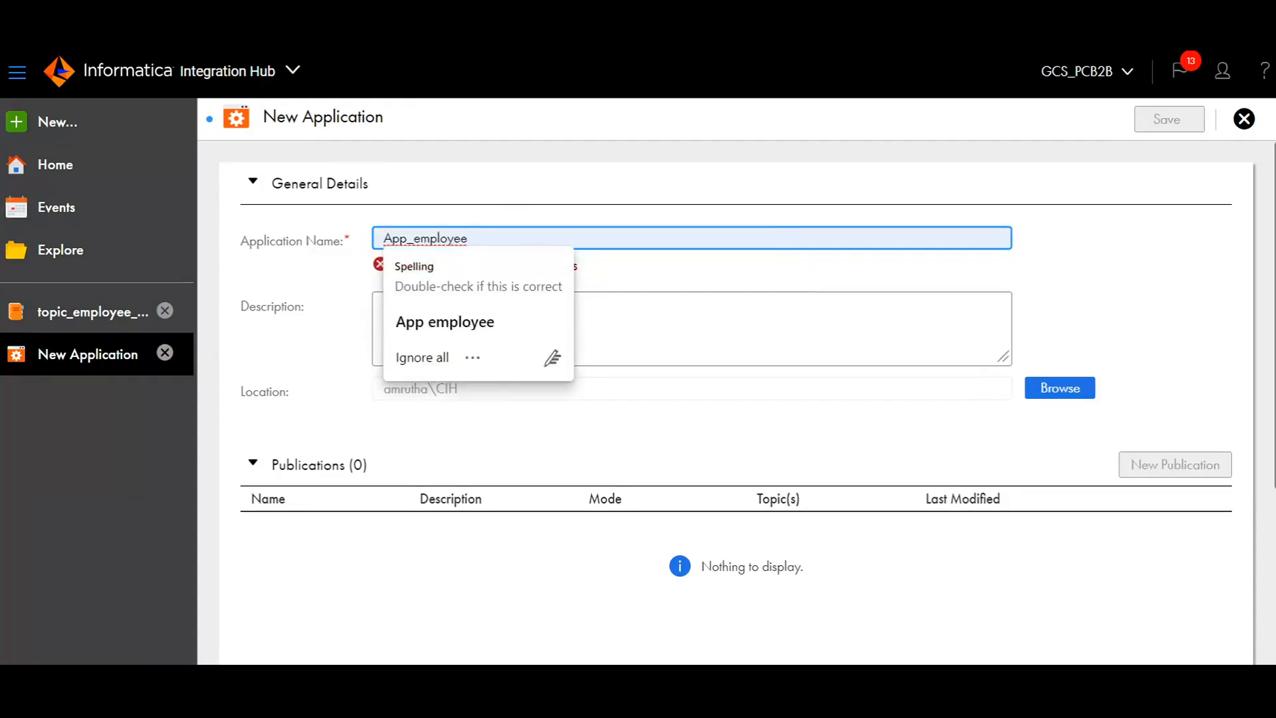
{"action": "type", "text": "_demo"}
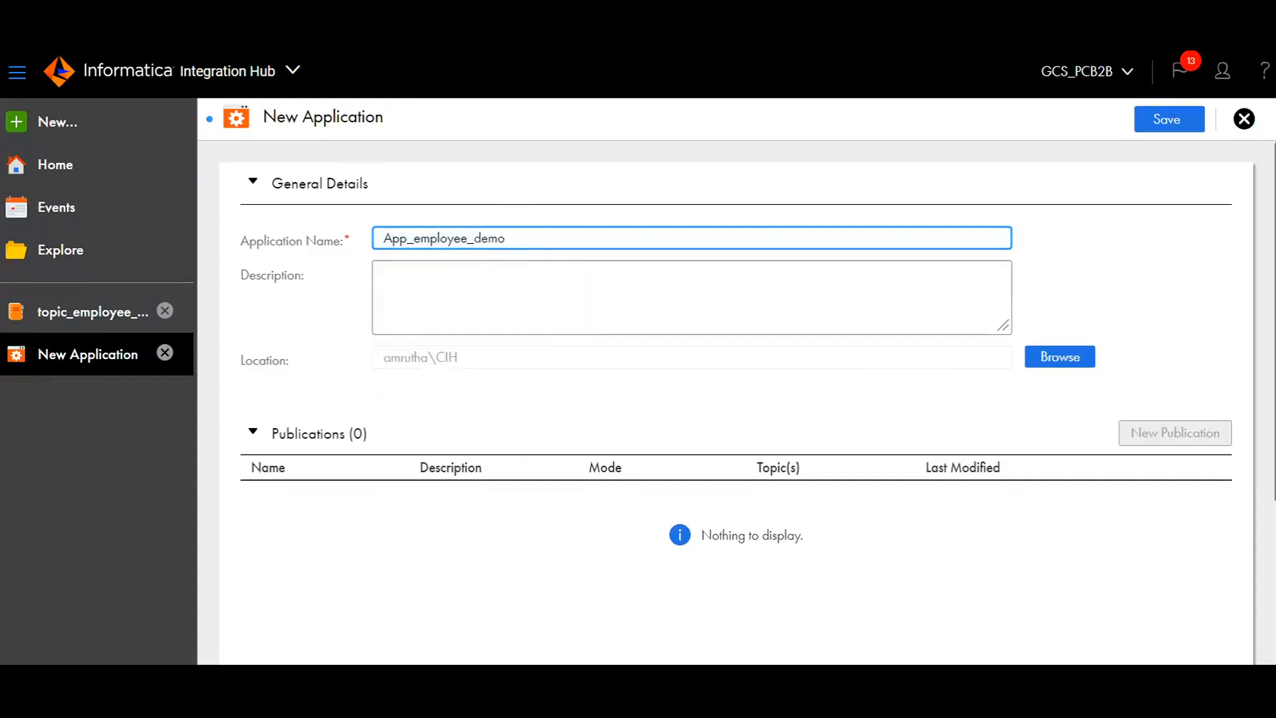
{"action": "scroll", "coordinate": [685, 459], "scroll_direction": "down", "scroll_amount": 3}
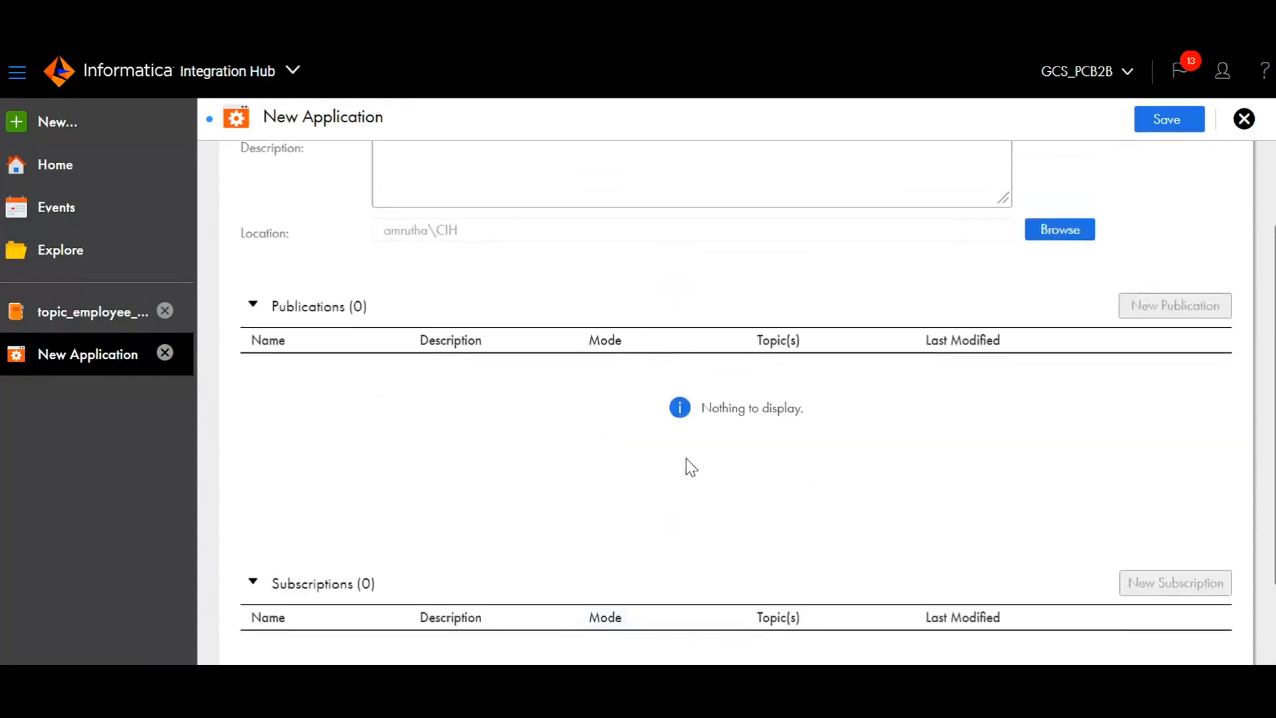
{"action": "scroll", "coordinate": [686, 457], "scroll_direction": "up", "scroll_amount": 3}
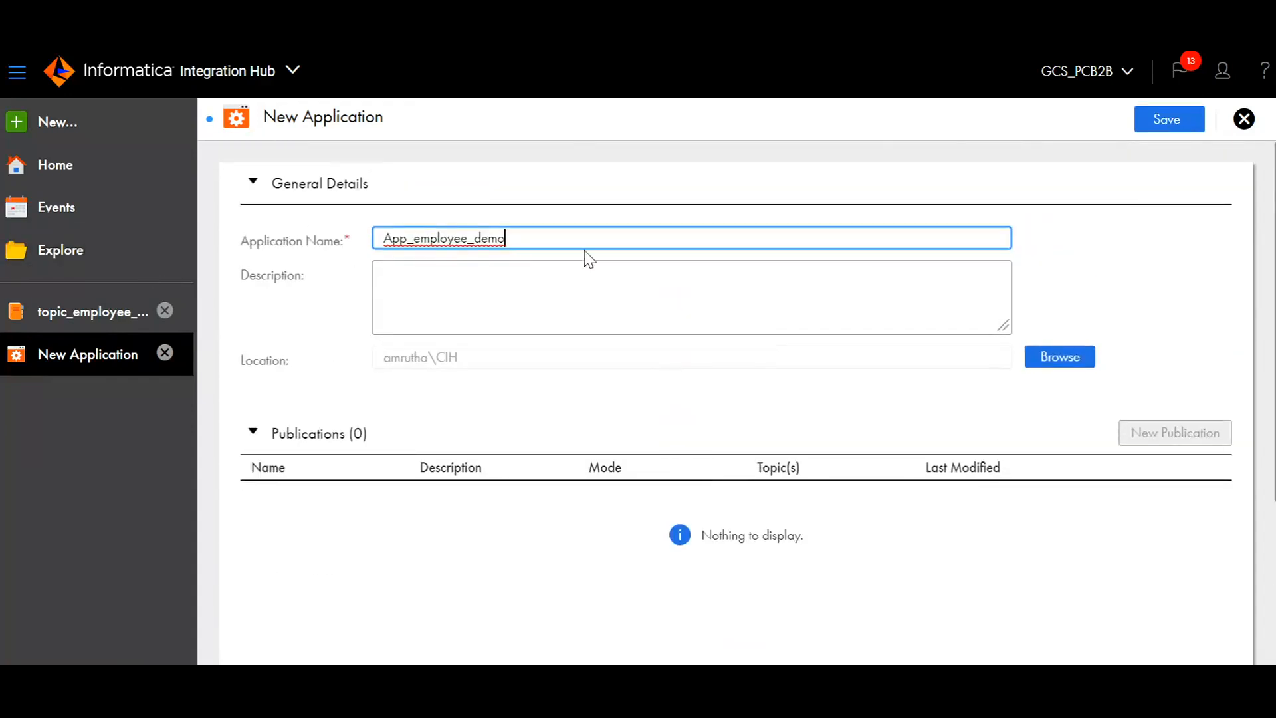
{"action": "left_click", "coordinate": [1170, 119]}
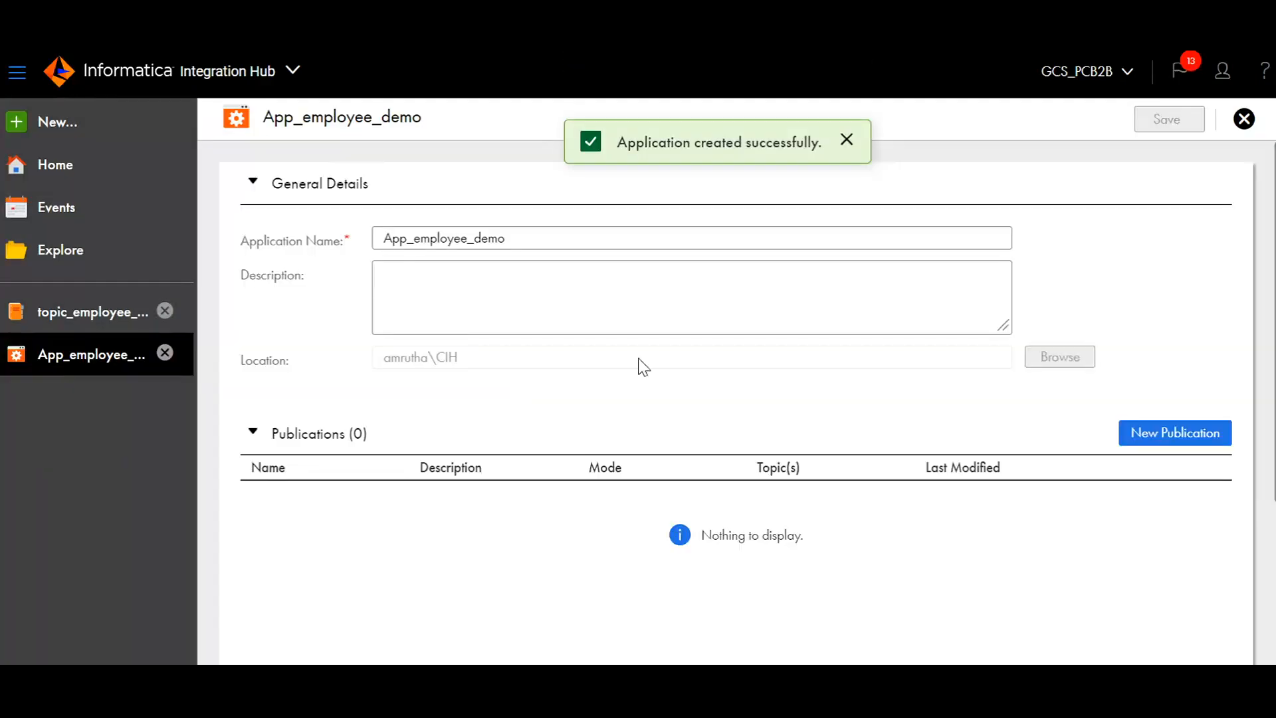
Start a new publication from the application and name it Publ_employee_demo.
{"action": "scroll", "coordinate": [660, 502], "scroll_direction": "down", "scroll_amount": 2}
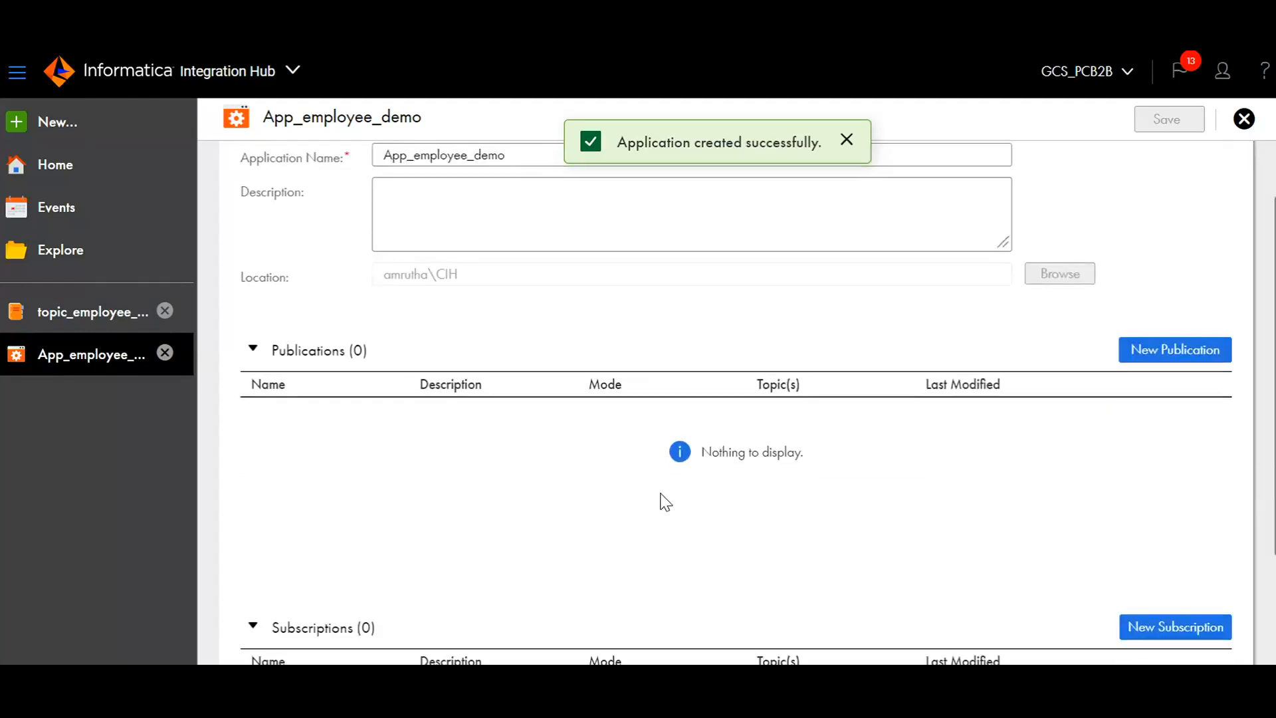
{"action": "scroll", "coordinate": [375, 399], "scroll_direction": "down", "scroll_amount": 2}
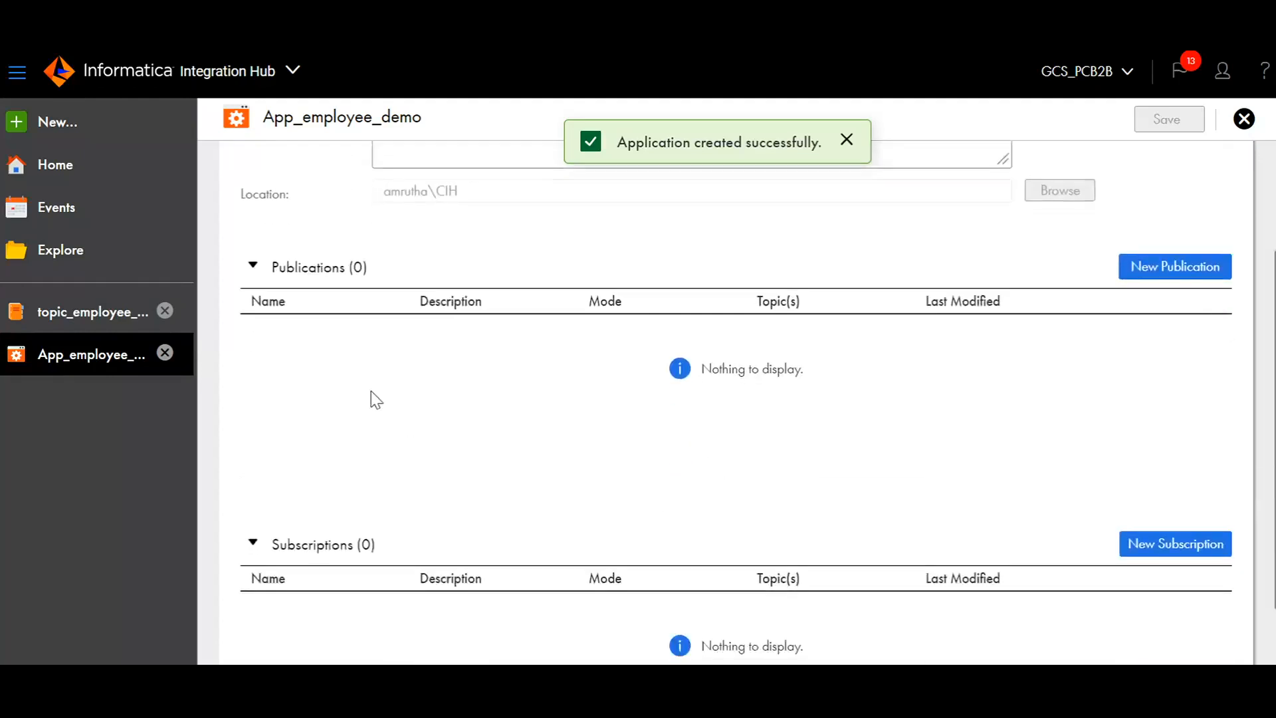
{"action": "left_click", "coordinate": [1180, 272]}
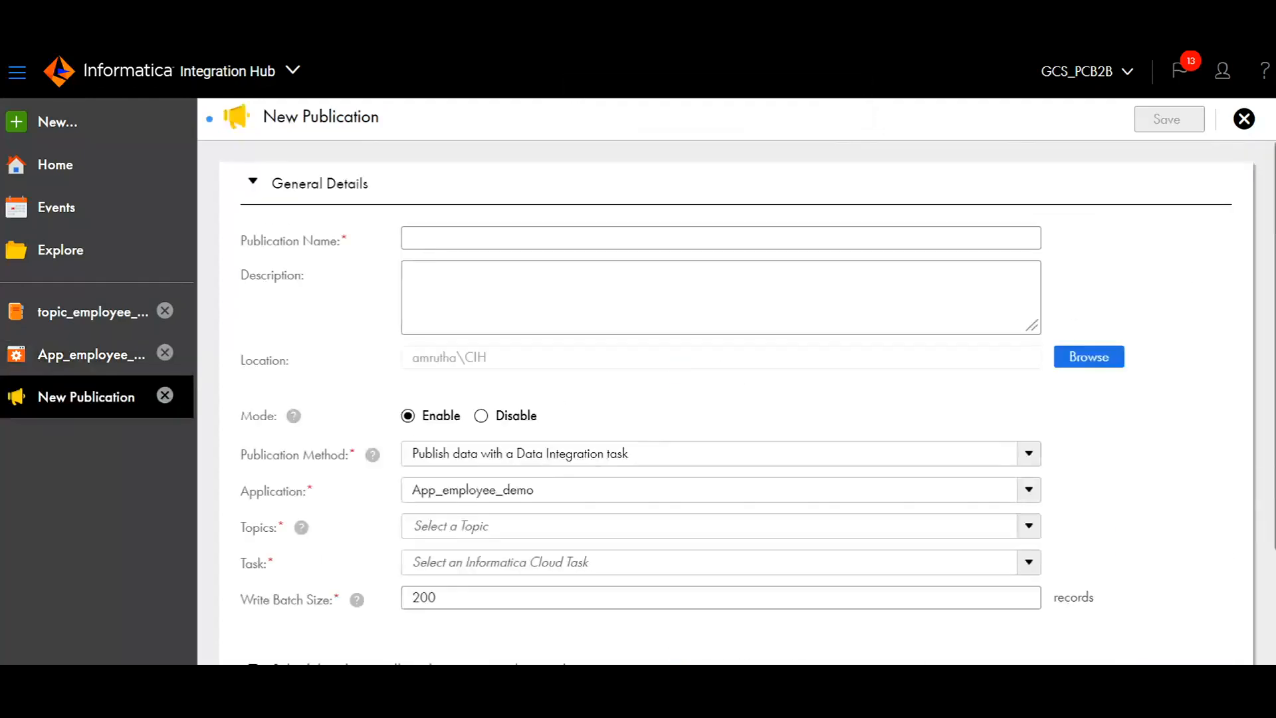
{"action": "left_click", "coordinate": [720, 238]}
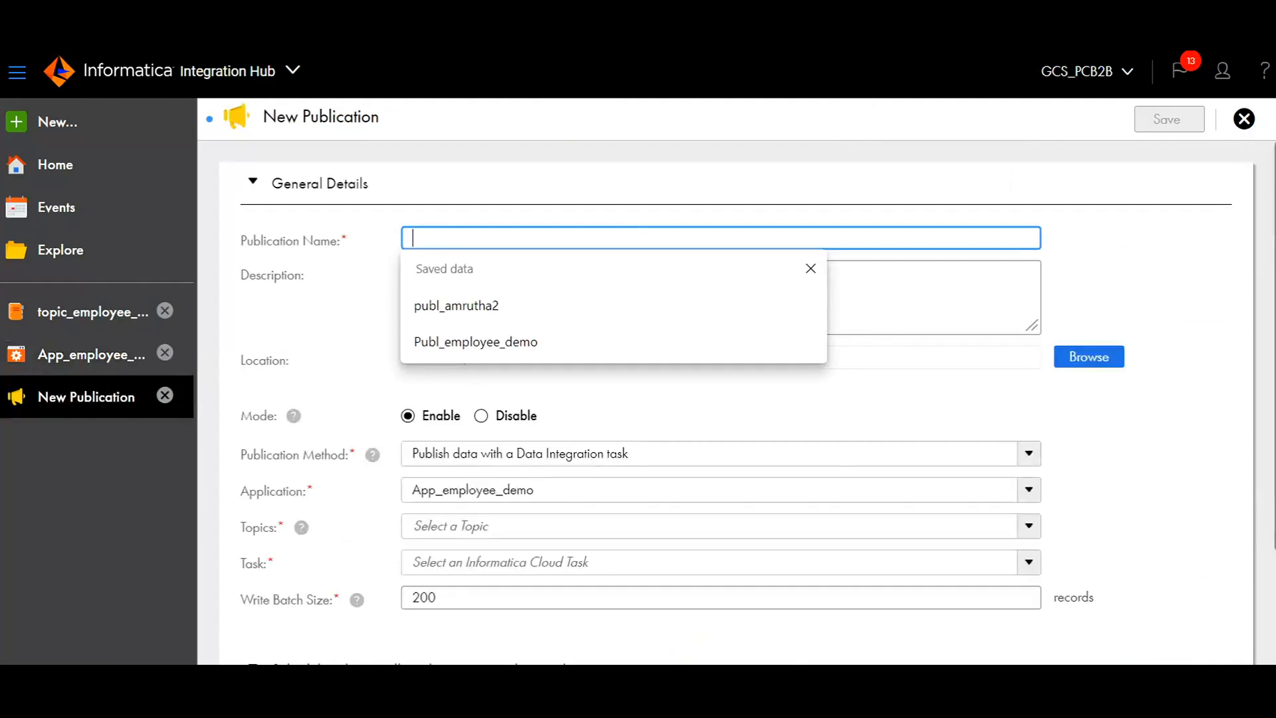
{"action": "left_click", "coordinate": [516, 342]}
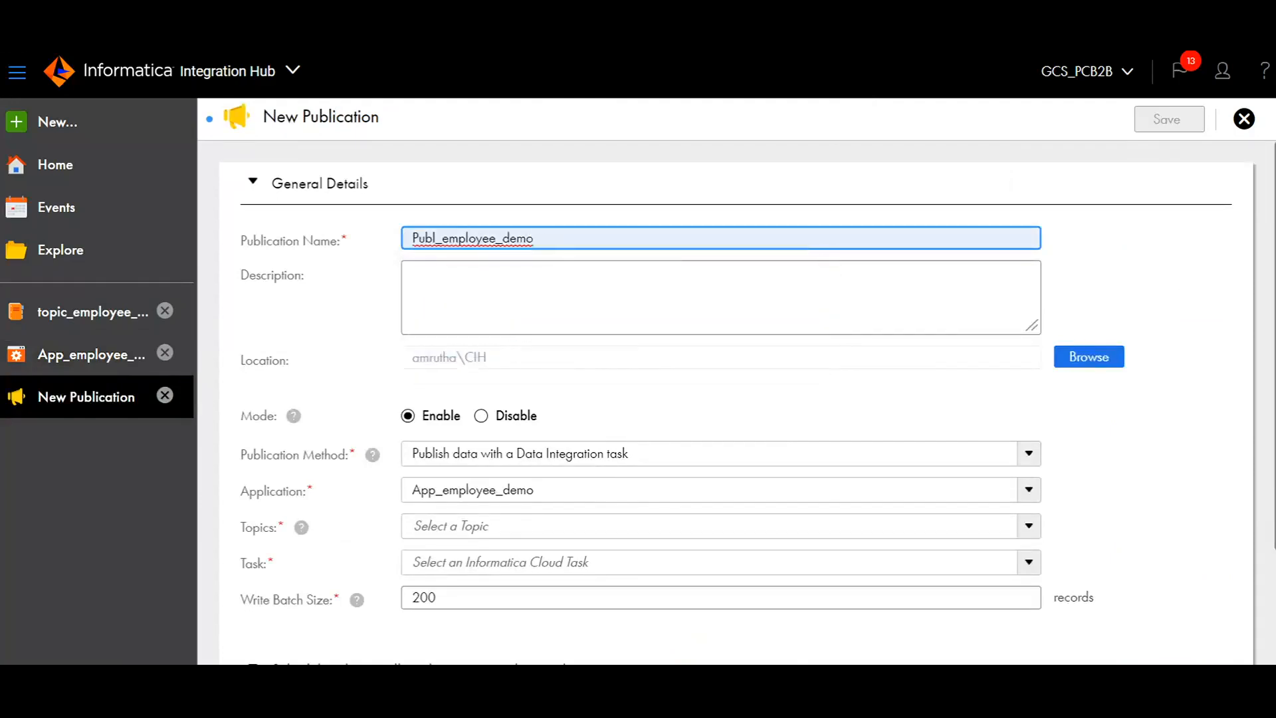
{"action": "key", "text": "Tab"}
Keep the publication method as Publish data with a Data Integration task and assign topic_employee_demo as the publication's topic.
{"action": "scroll", "coordinate": [570, 348], "scroll_direction": "down", "scroll_amount": 3}
{"action": "scroll", "coordinate": [562, 344], "scroll_direction": "up", "scroll_amount": 1}
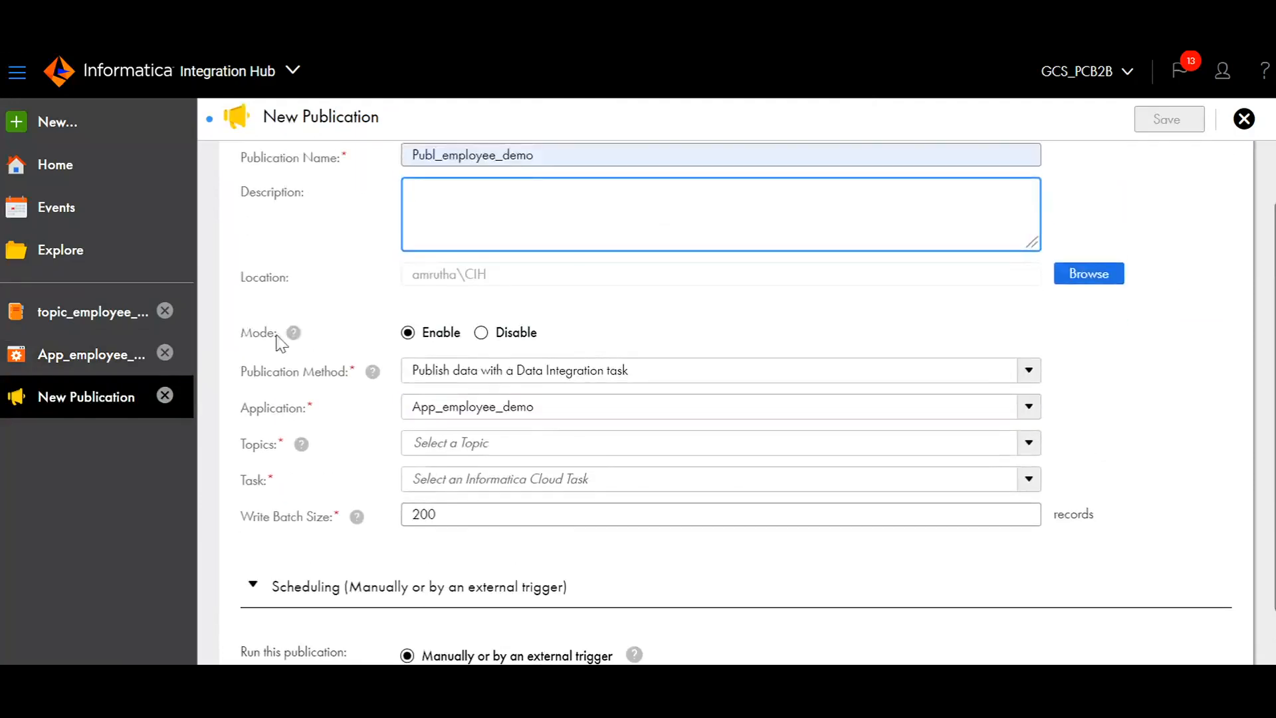
{"action": "mouse_move", "coordinate": [296, 335]}
{"action": "scroll", "coordinate": [645, 373], "scroll_direction": "down", "scroll_amount": 2}
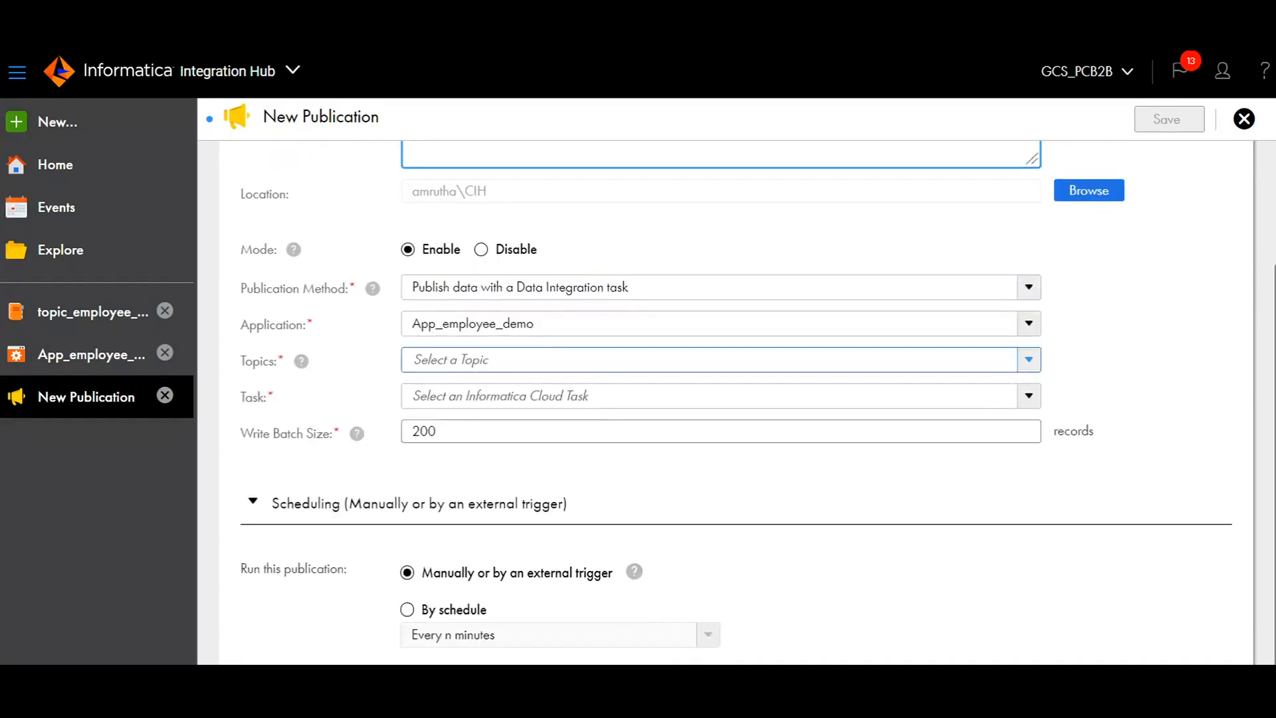
{"action": "scroll", "coordinate": [644, 373], "scroll_direction": "up", "scroll_amount": 2}
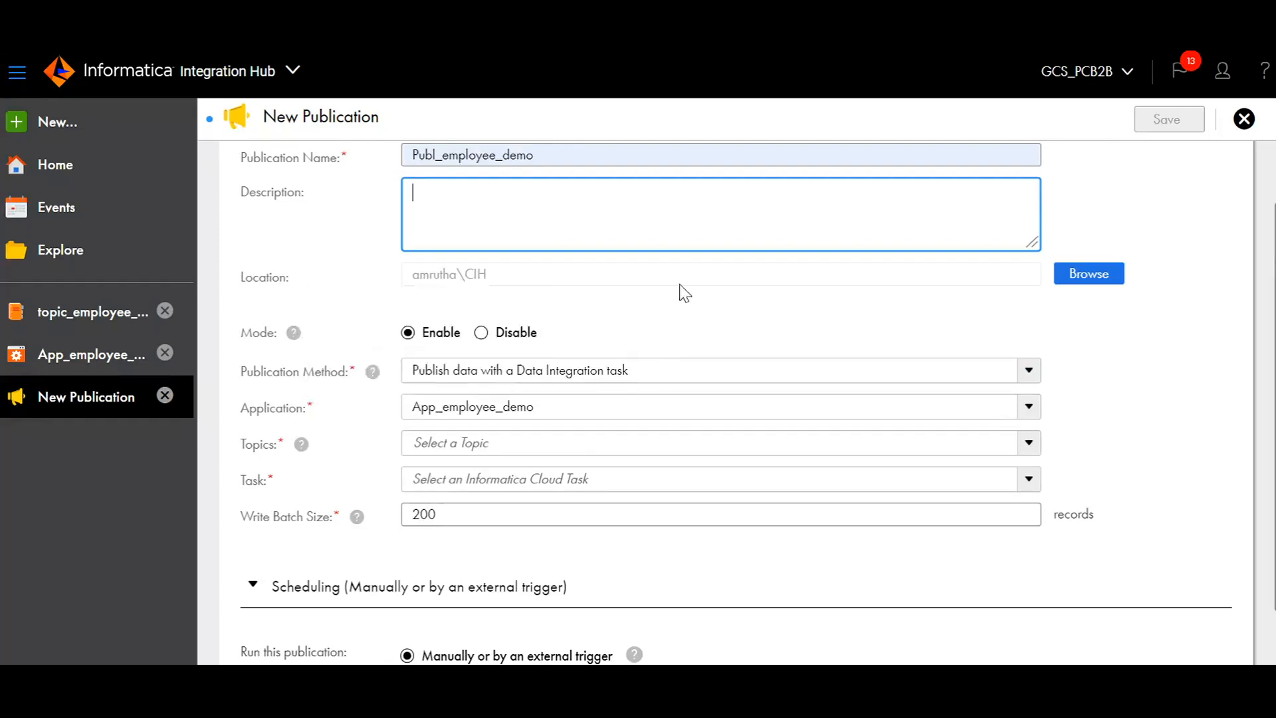
{"action": "scroll", "coordinate": [452, 292], "scroll_direction": "down", "scroll_amount": 1}
{"action": "scroll", "coordinate": [439, 239], "scroll_direction": "down", "scroll_amount": 1}
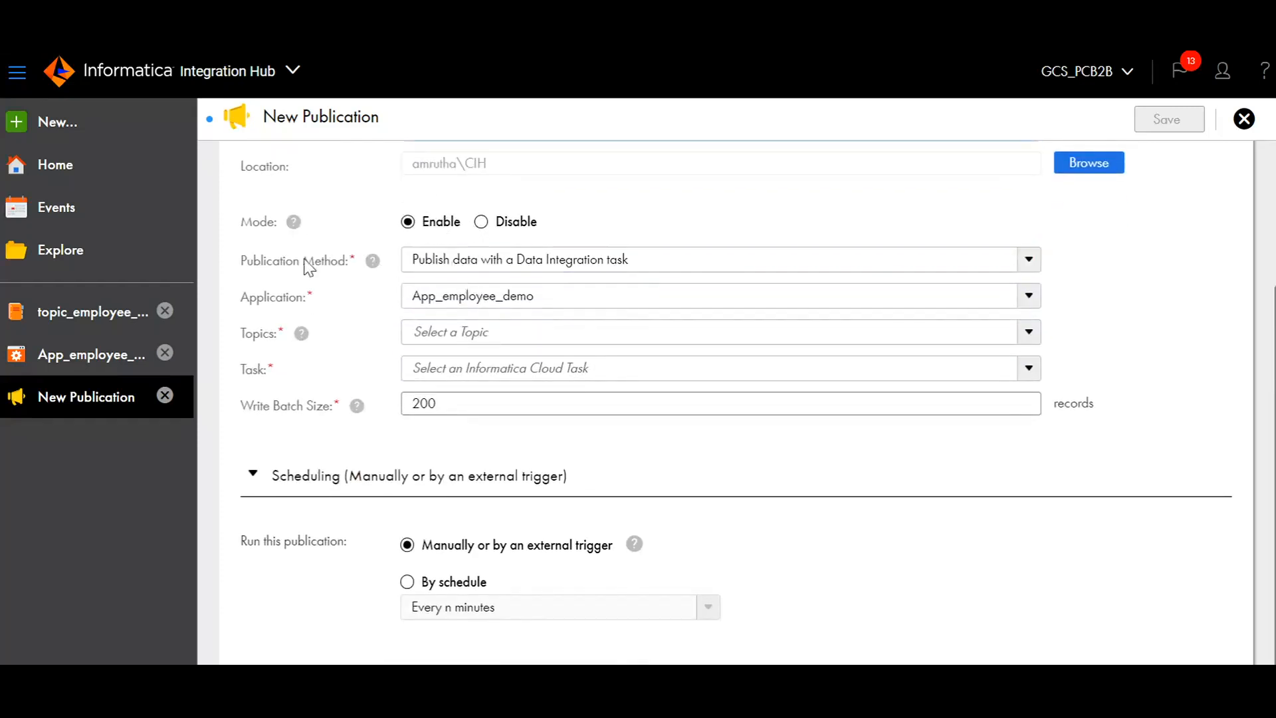
{"action": "left_click", "coordinate": [456, 259]}
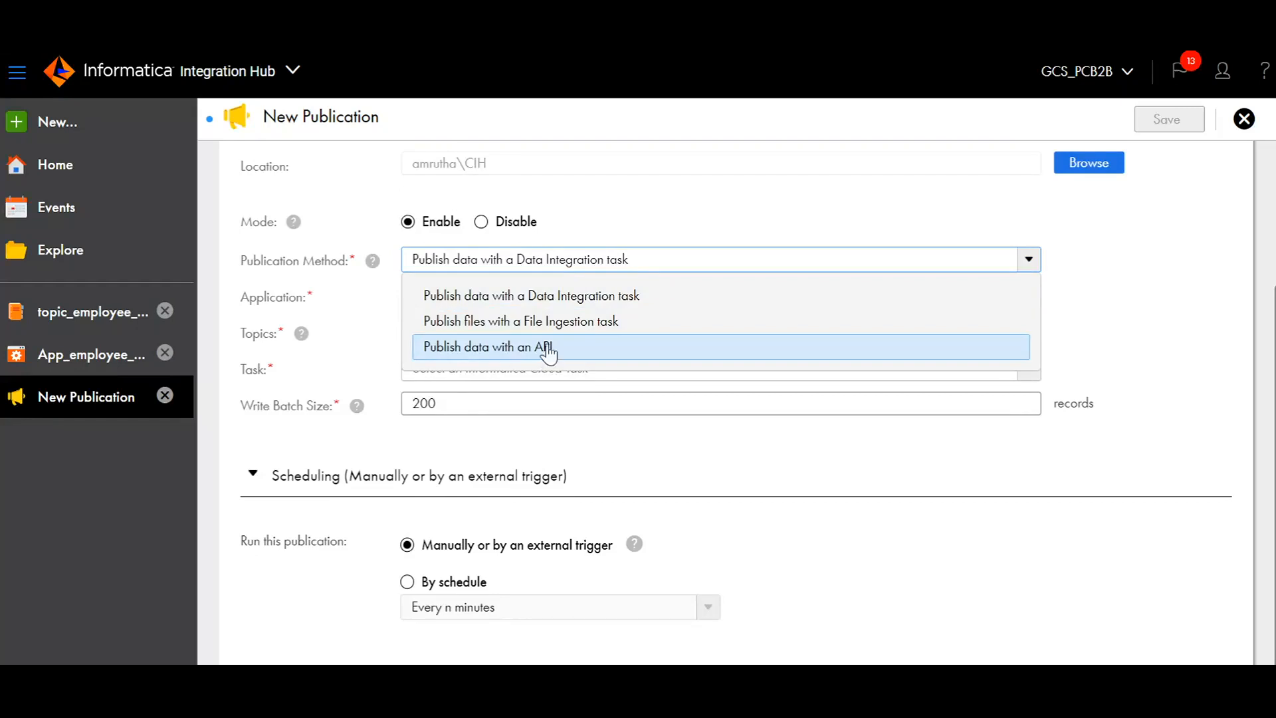
{"action": "left_click", "coordinate": [640, 226]}
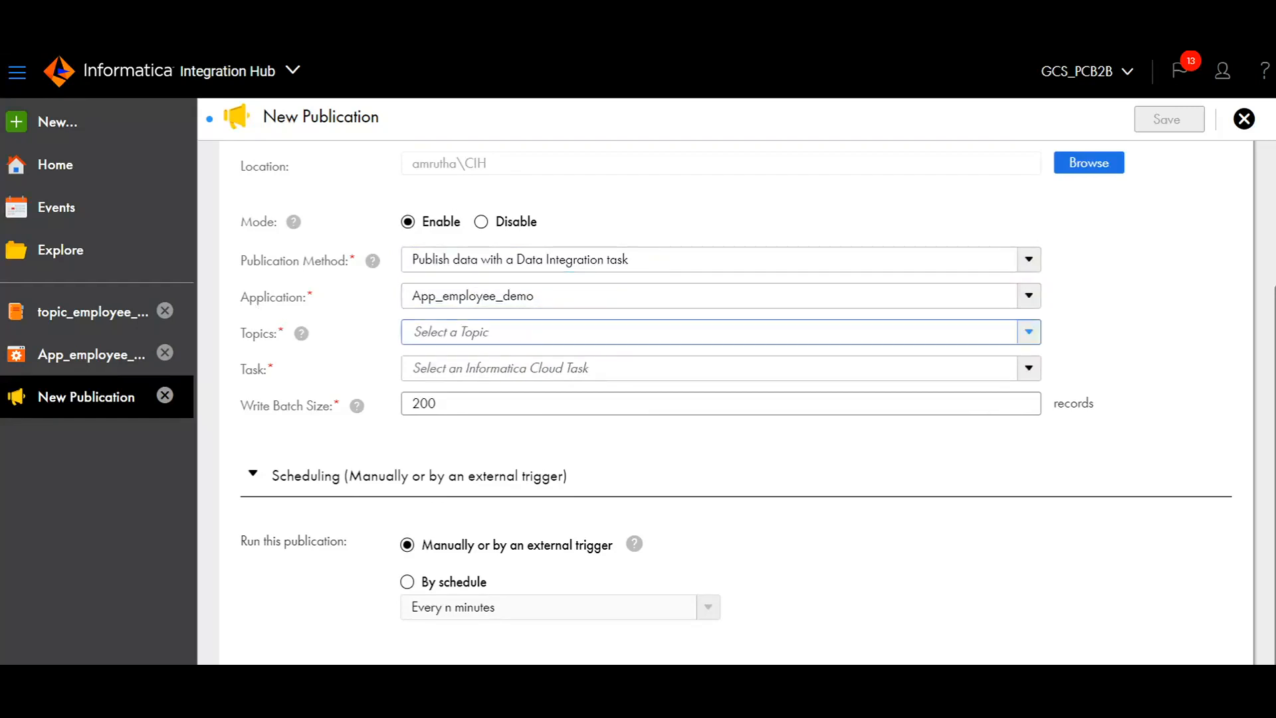
{"action": "left_click", "coordinate": [505, 331]}
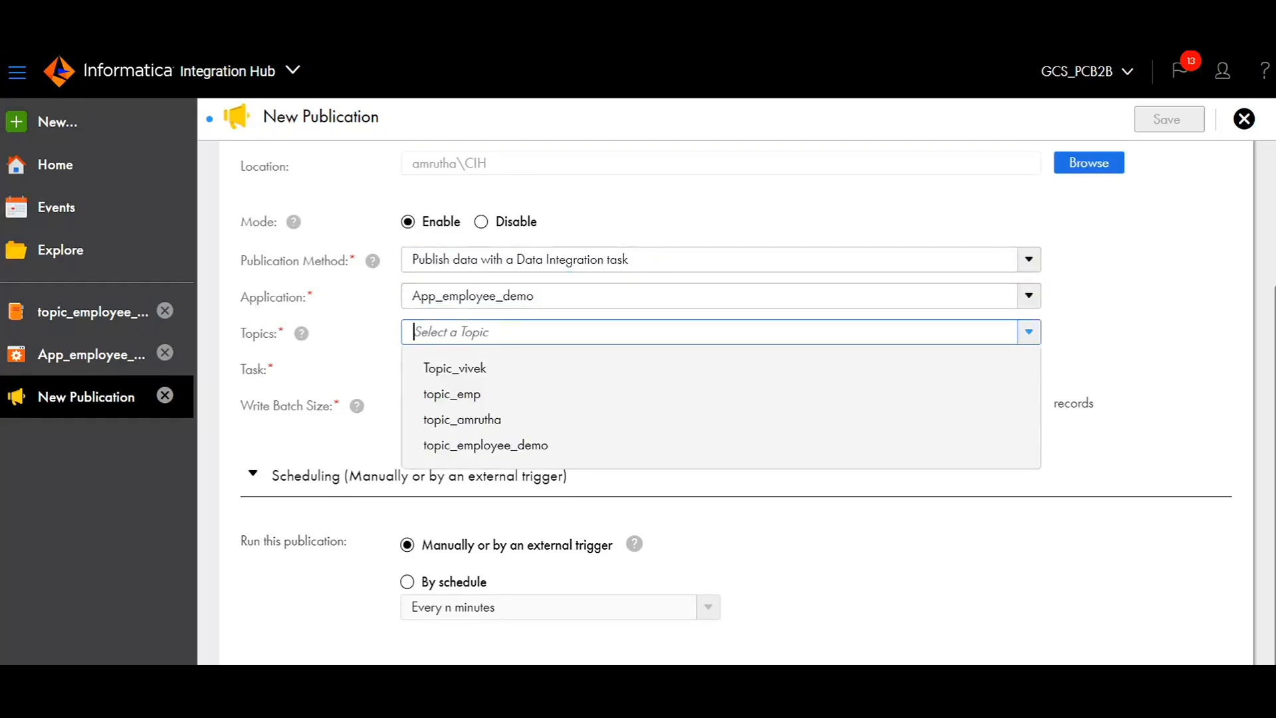
{"action": "left_click", "coordinate": [492, 454]}
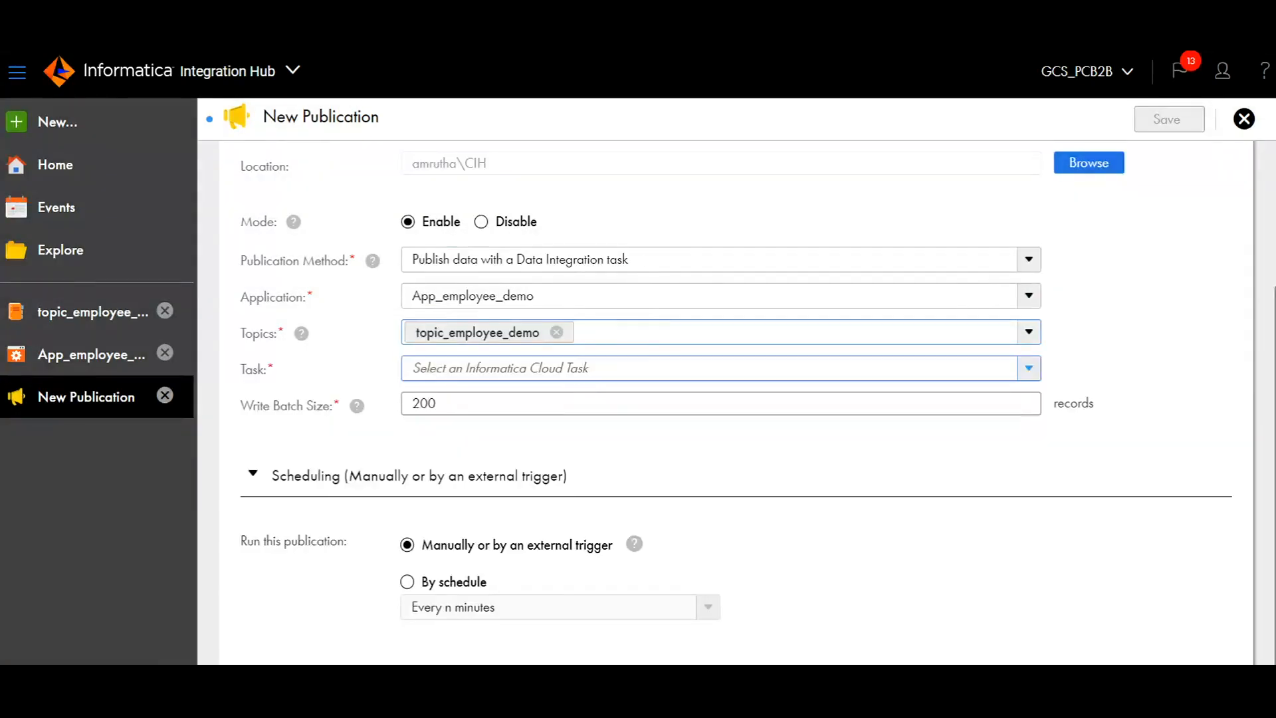
Check the mapping task's name and location in Data Integration, and assign MappingTask12 as the publication's task.
{"action": "left_click", "coordinate": [532, 368]}
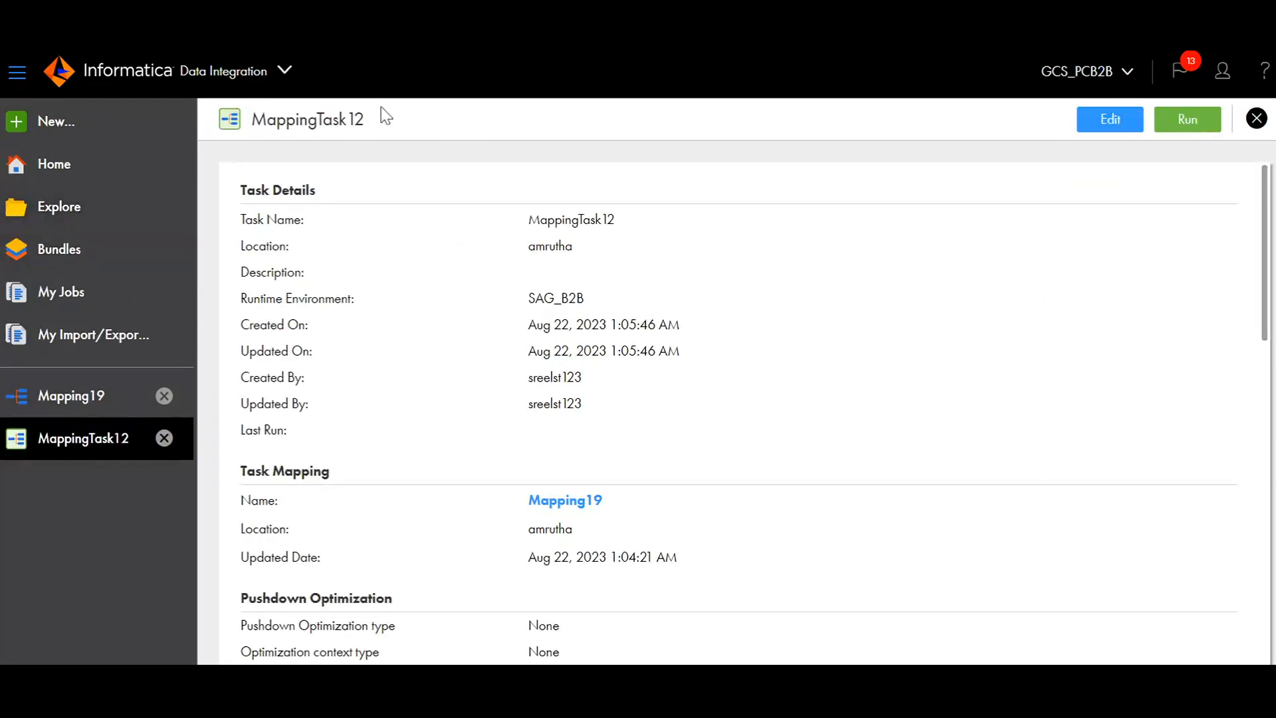
{"action": "double_click", "coordinate": [562, 247]}
{"action": "left_click_drag", "start_coordinate": [233, 250], "coordinate": [415, 220]}
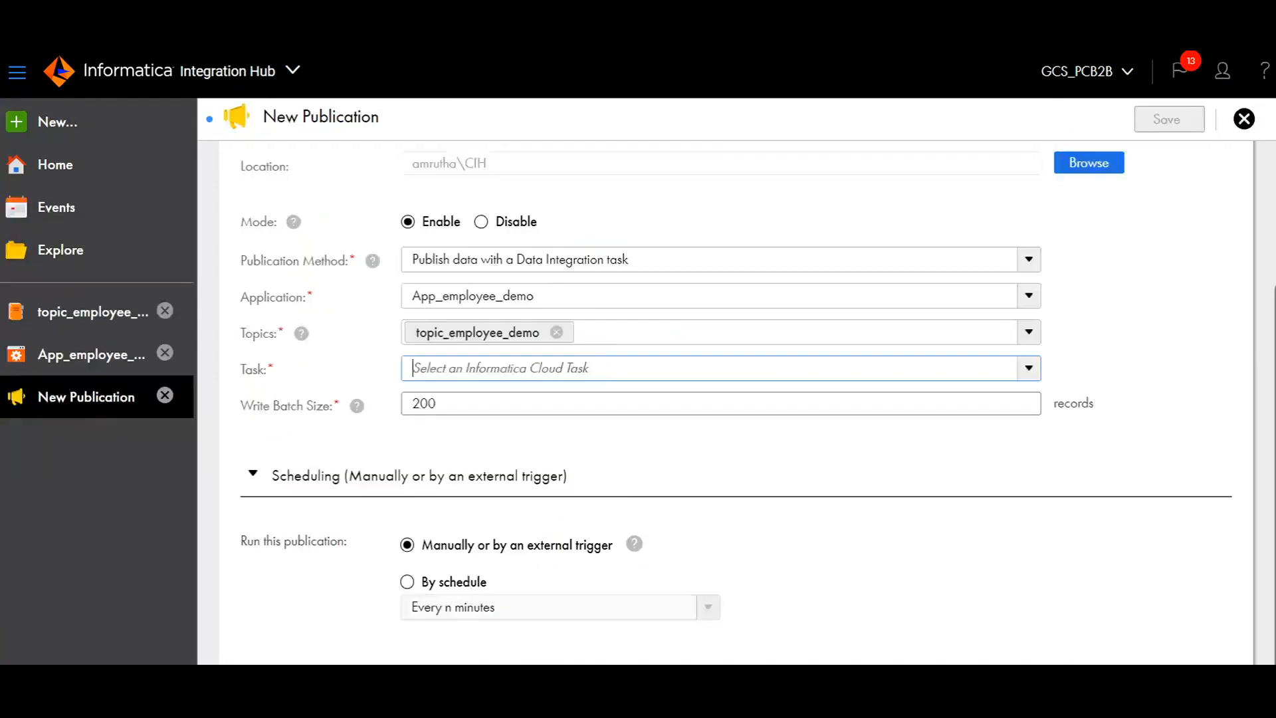
{"action": "scroll", "coordinate": [635, 605], "scroll_direction": "down", "scroll_amount": 5}
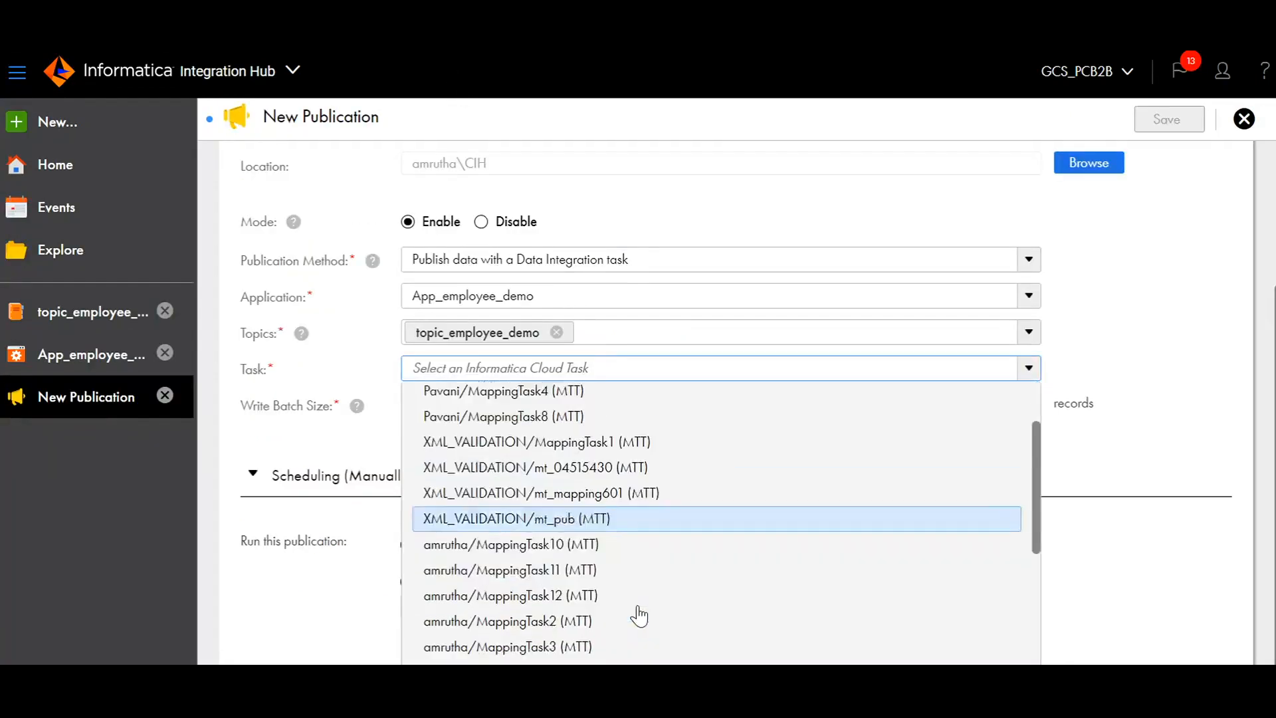
{"action": "left_click", "coordinate": [632, 513]}
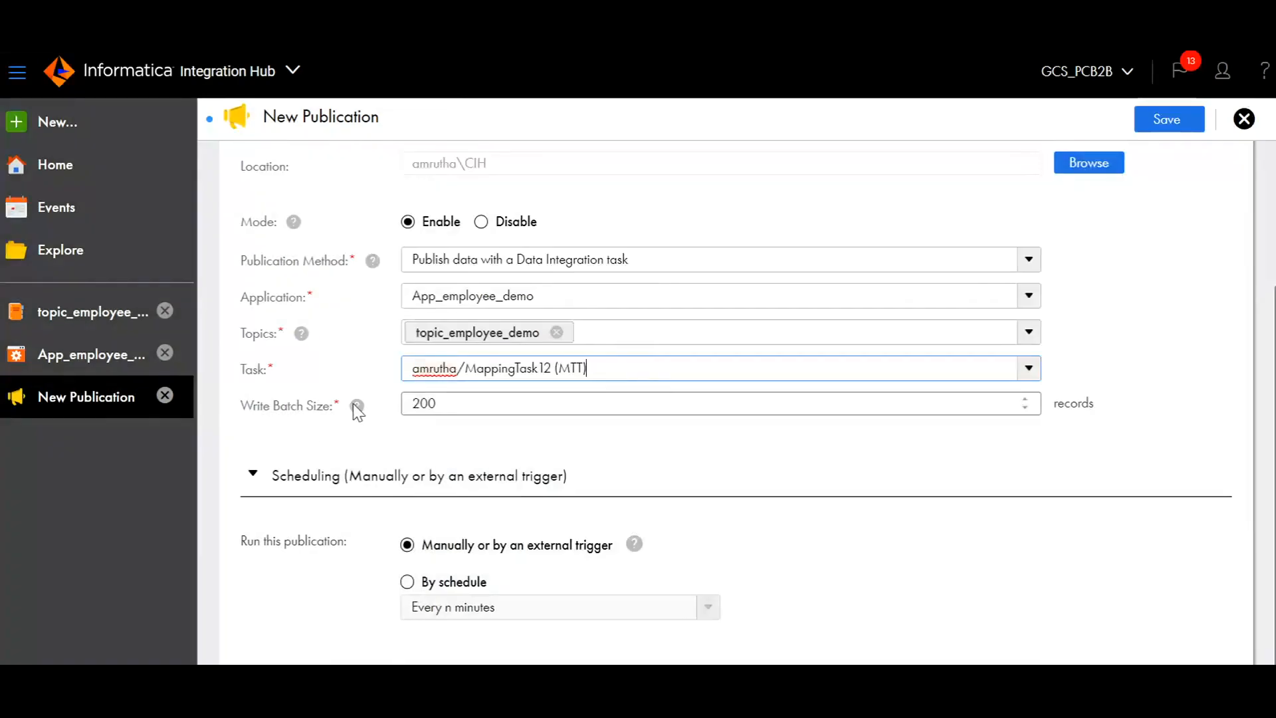
Read the help notes for the write batch size and for running the publication manually or by an external trigger.
{"action": "mouse_move", "coordinate": [356, 407]}
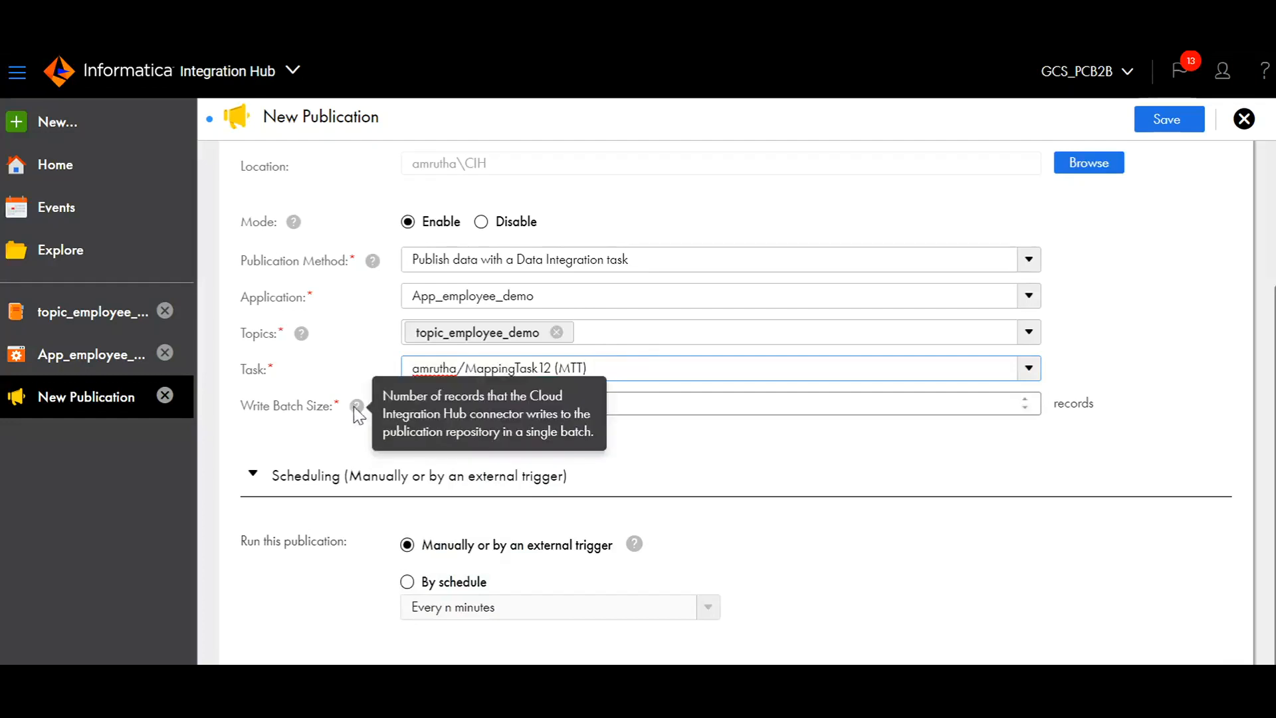
{"action": "key", "text": "Tab"}
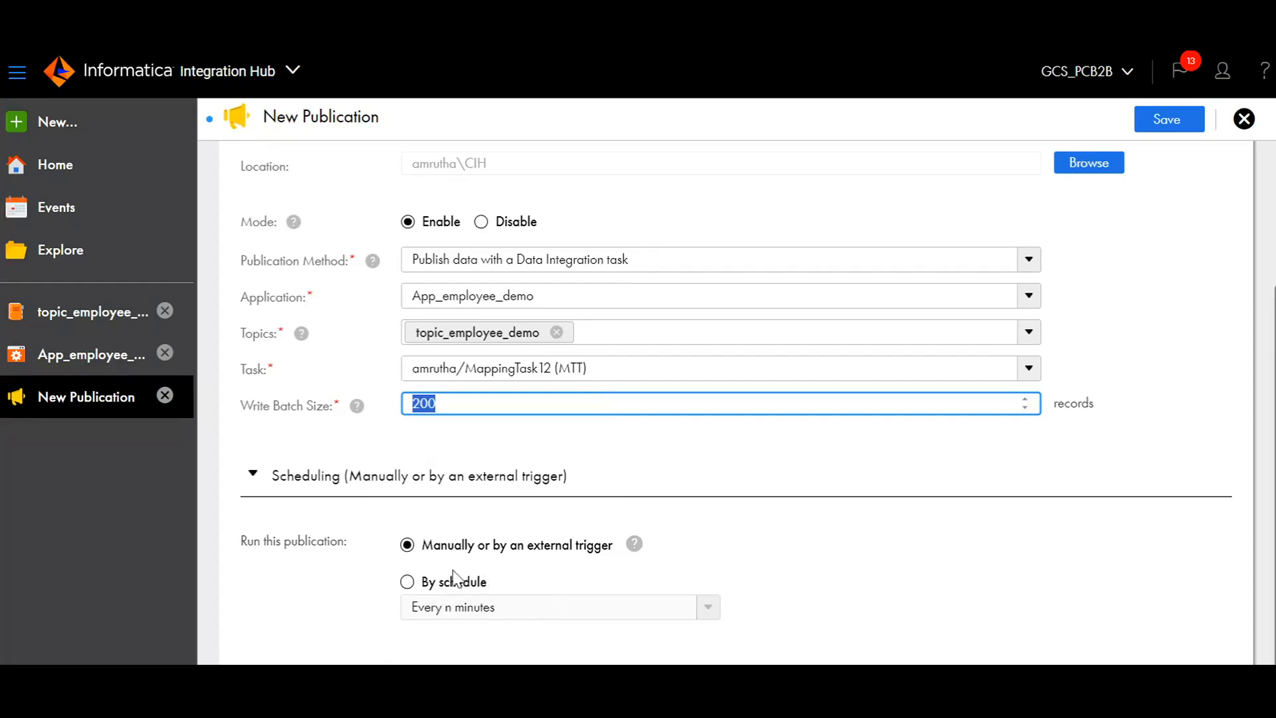
{"action": "mouse_move", "coordinate": [627, 543]}
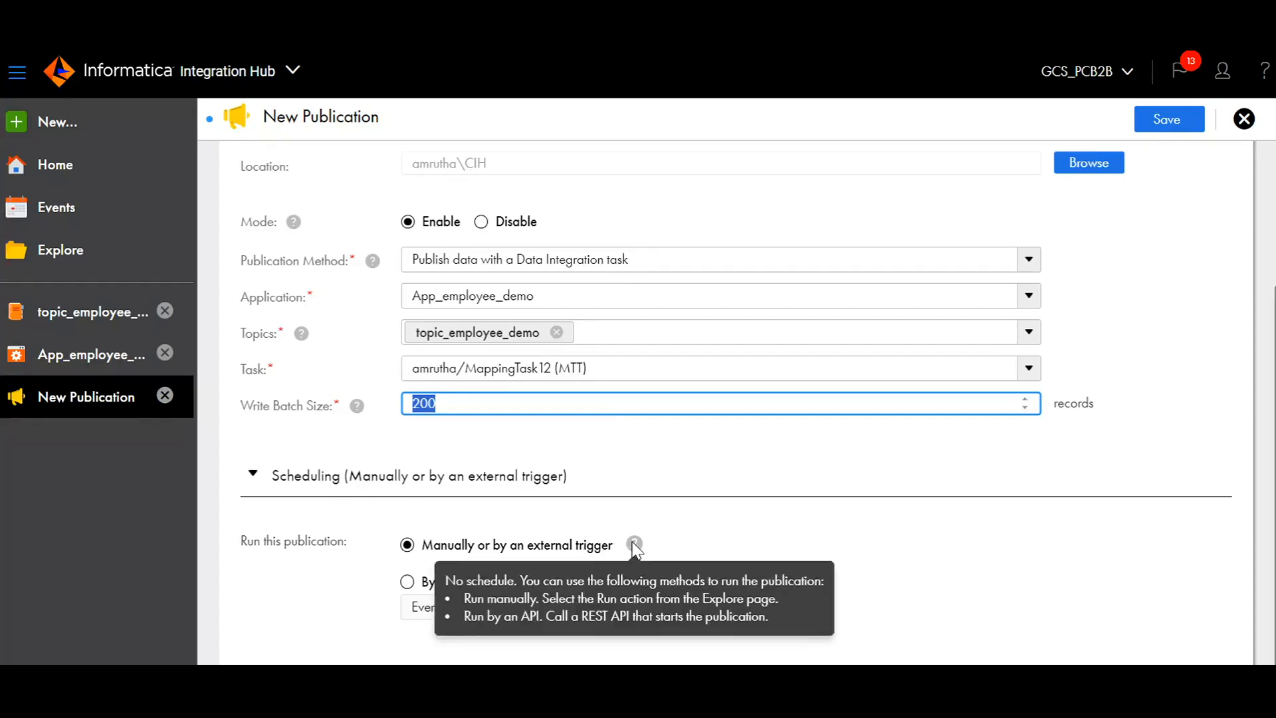
{"action": "left_click", "coordinate": [685, 26]}
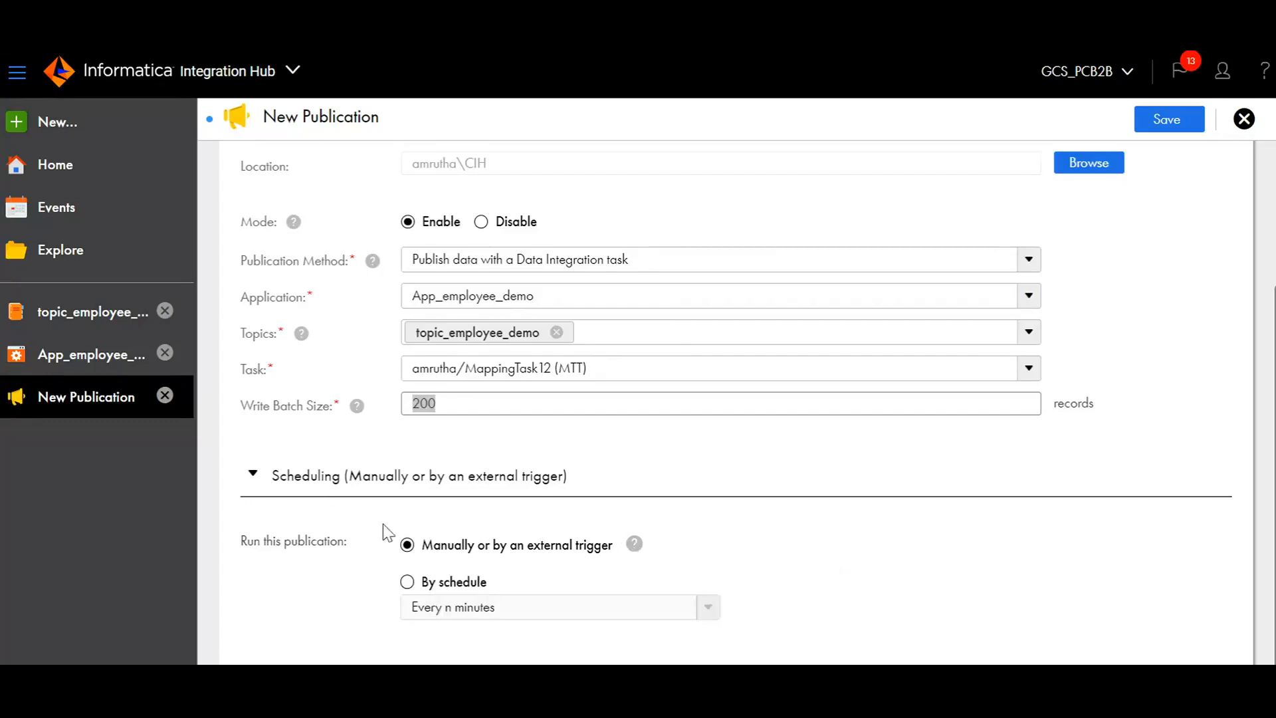
Try the By schedule option, review its frequency choices, and revert to running manually or by an external trigger.
{"action": "left_click", "coordinate": [407, 582]}
{"action": "scroll", "coordinate": [547, 578], "scroll_direction": "down", "scroll_amount": 3}
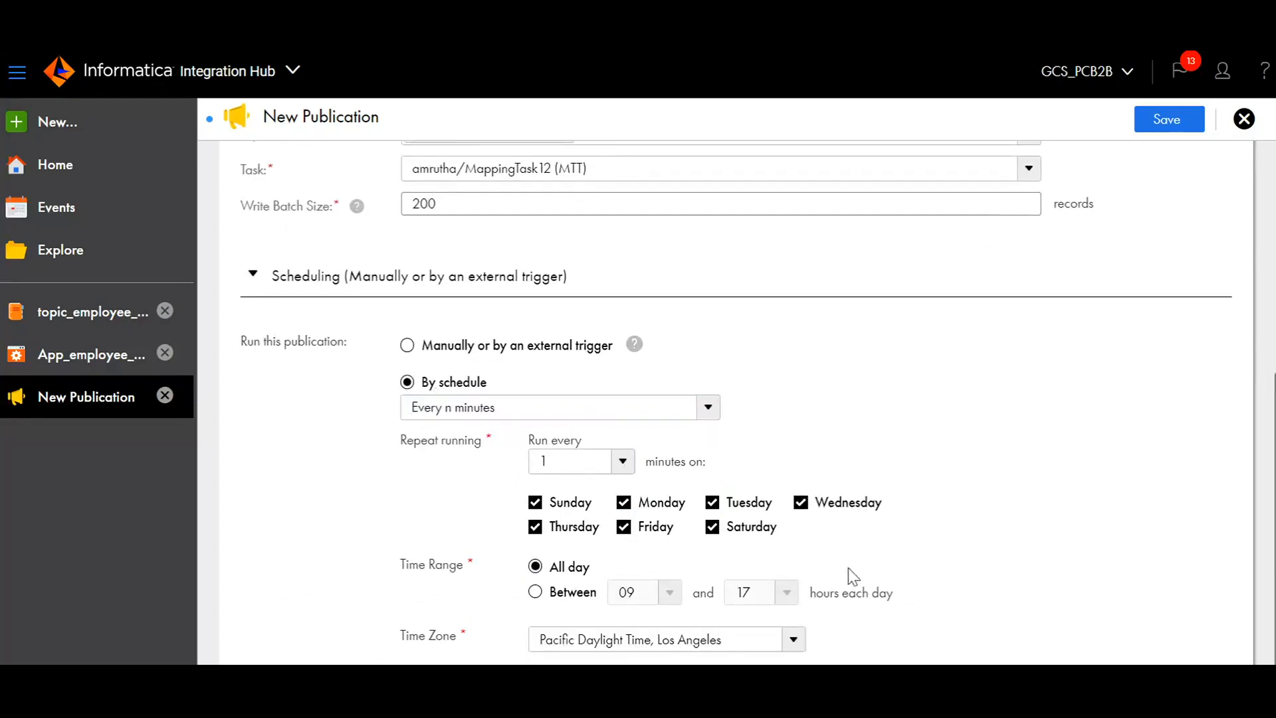
{"action": "left_click", "coordinate": [526, 415]}
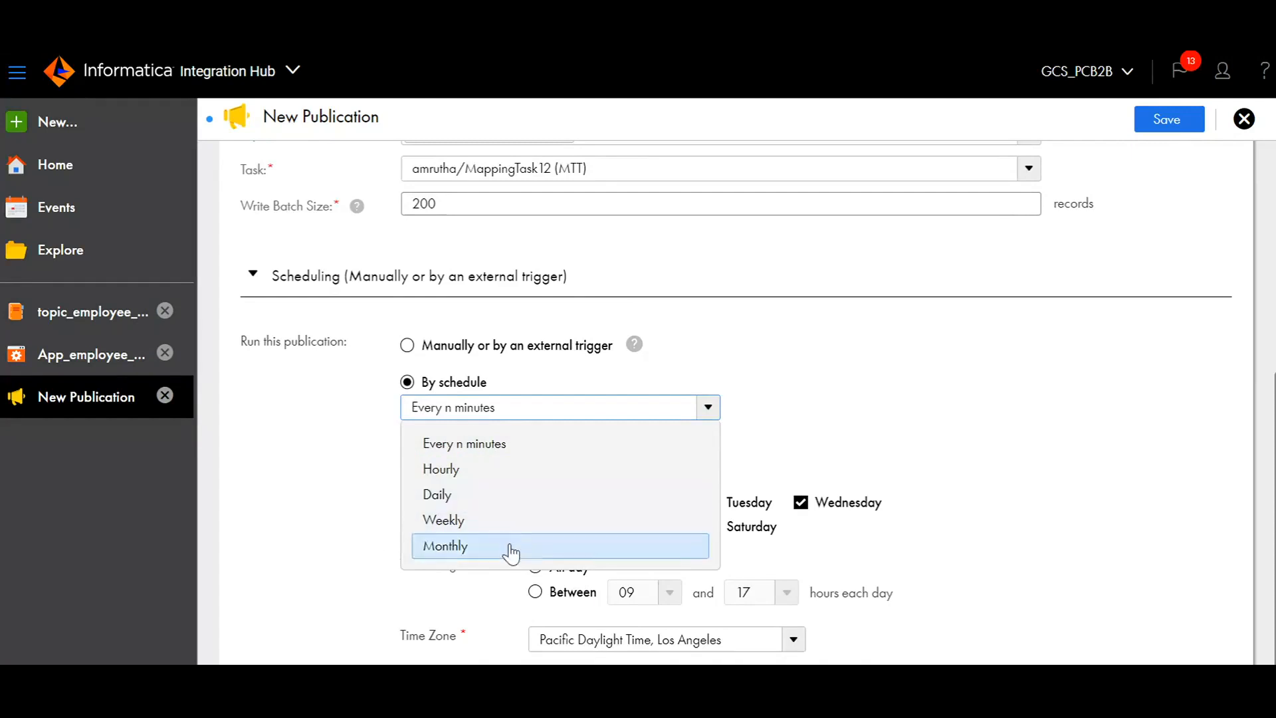
{"action": "left_click", "coordinate": [845, 374]}
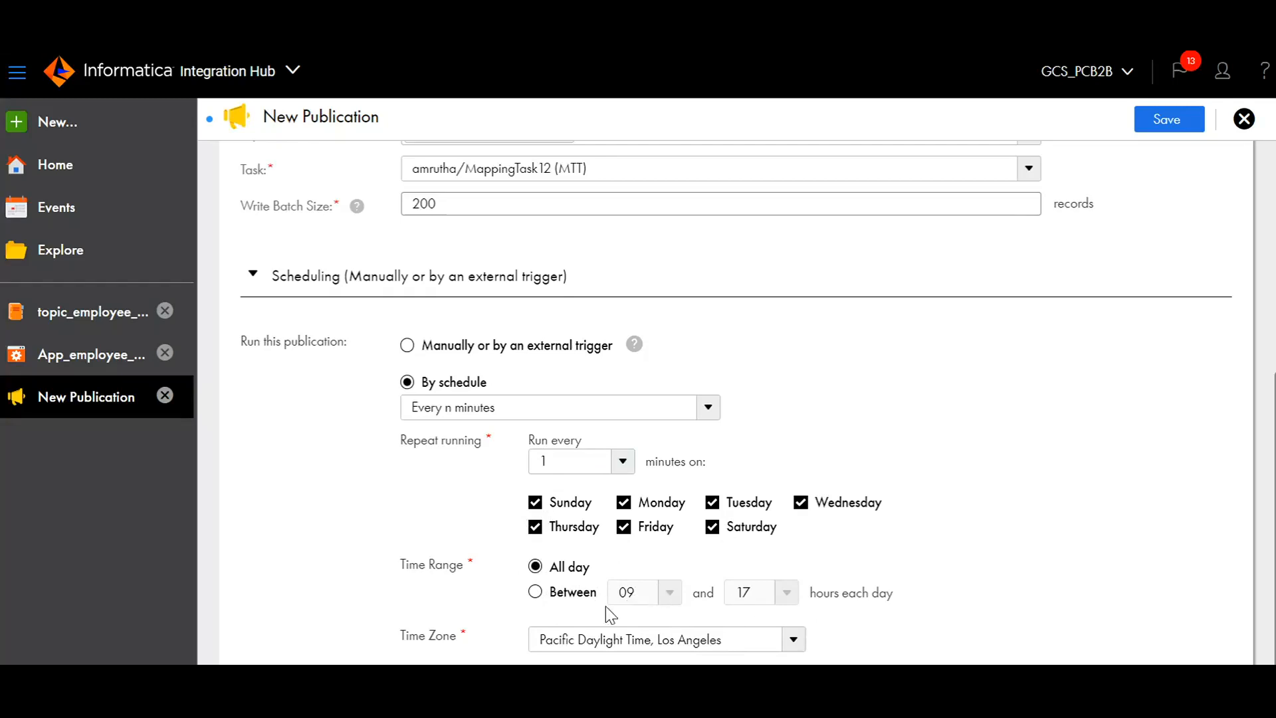
{"action": "scroll", "coordinate": [791, 407], "scroll_direction": "up", "scroll_amount": 4}
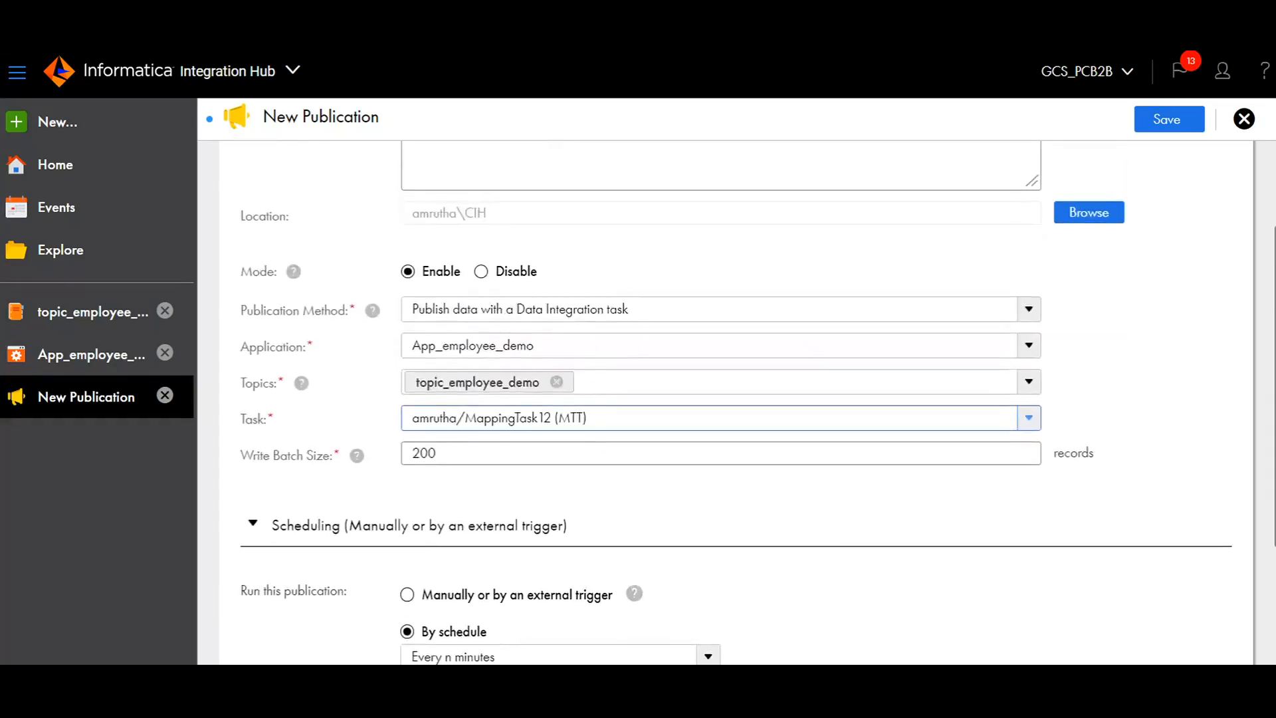
{"action": "scroll", "coordinate": [837, 547], "scroll_direction": "down", "scroll_amount": 4}
{"action": "left_click", "coordinate": [408, 345]}
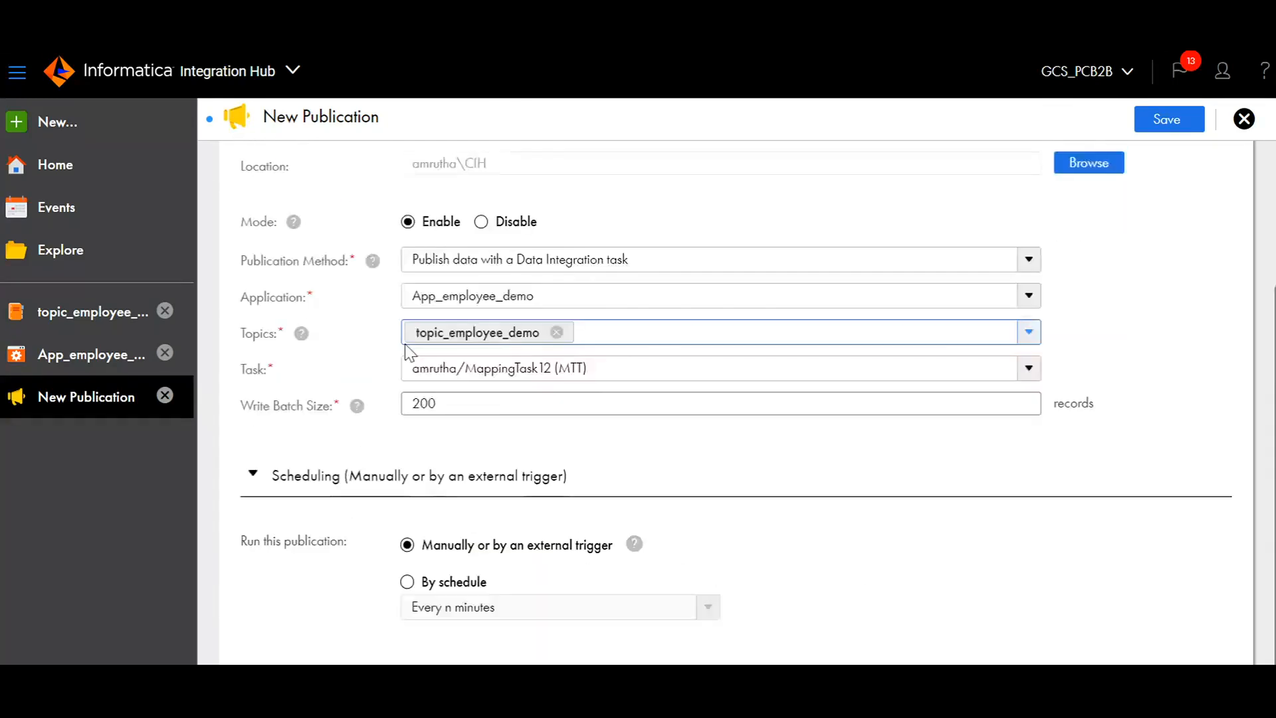
Review the new publication's settings and save Publ_employee_demo.
{"action": "scroll", "coordinate": [407, 345], "scroll_direction": "up", "scroll_amount": 3}
{"action": "scroll", "coordinate": [997, 541], "scroll_direction": "down", "scroll_amount": 3}
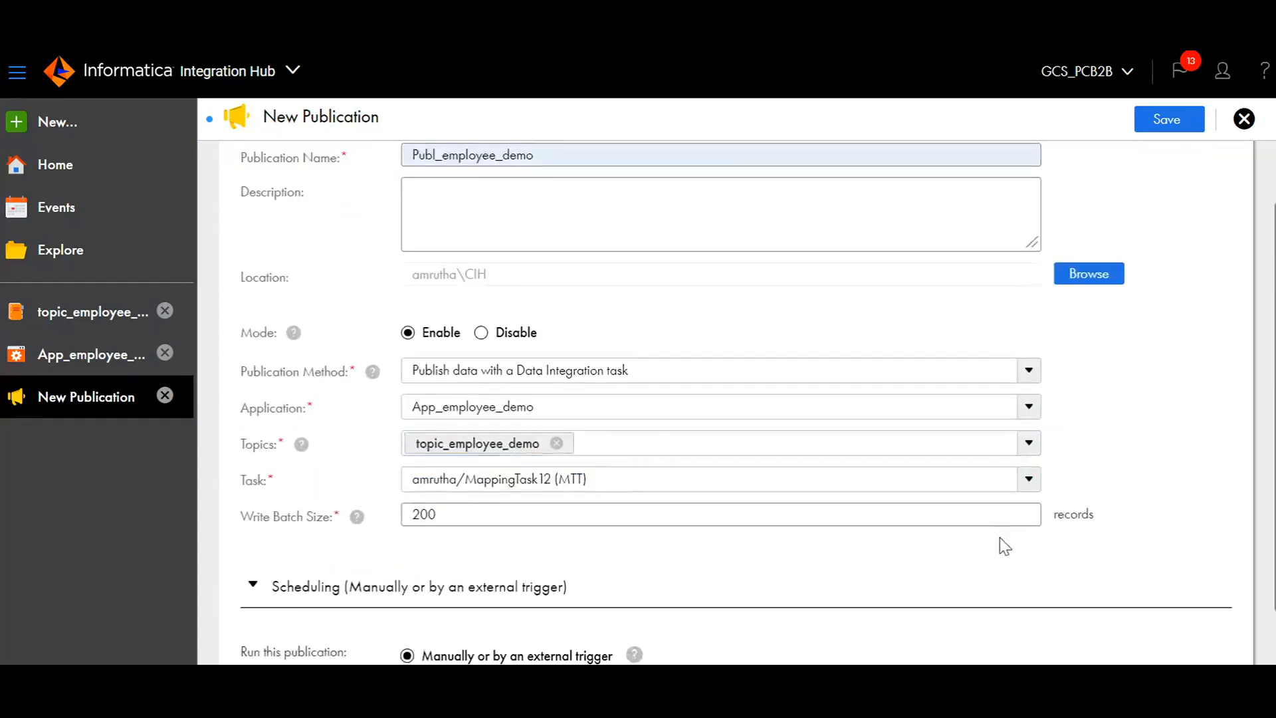
{"action": "scroll", "coordinate": [997, 541], "scroll_direction": "up", "scroll_amount": 3}
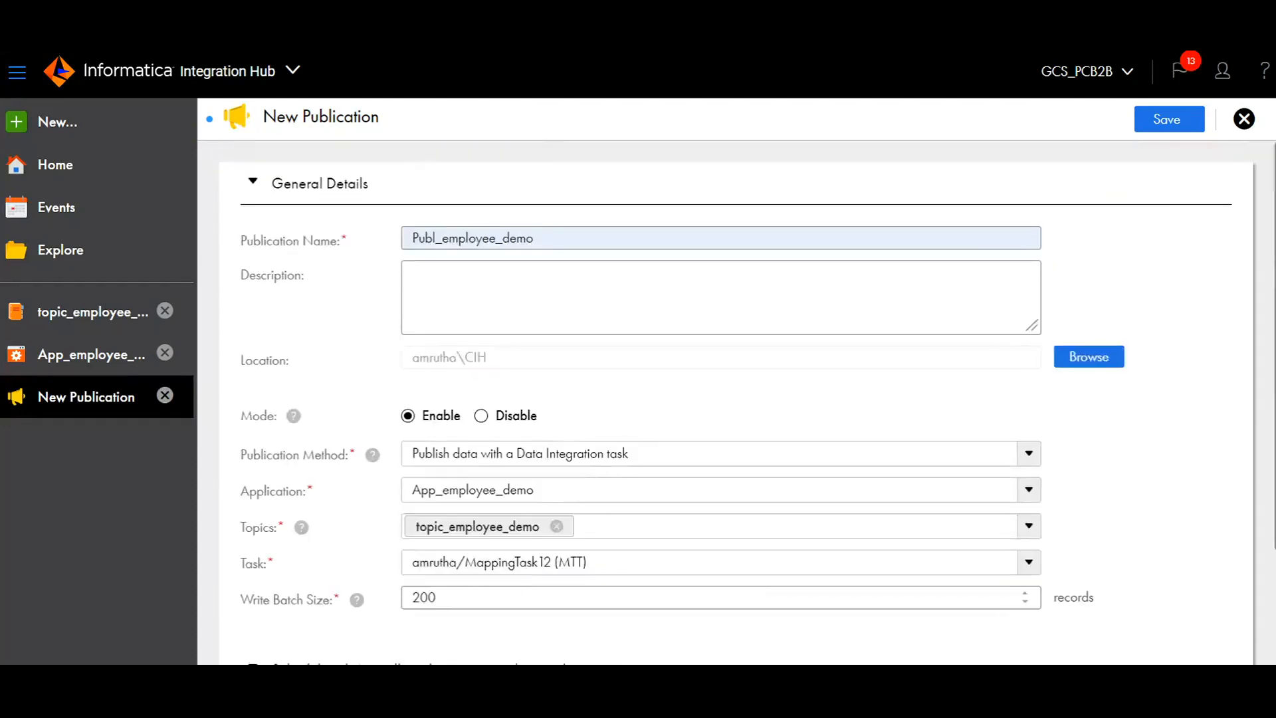
{"action": "left_click", "coordinate": [1170, 120]}
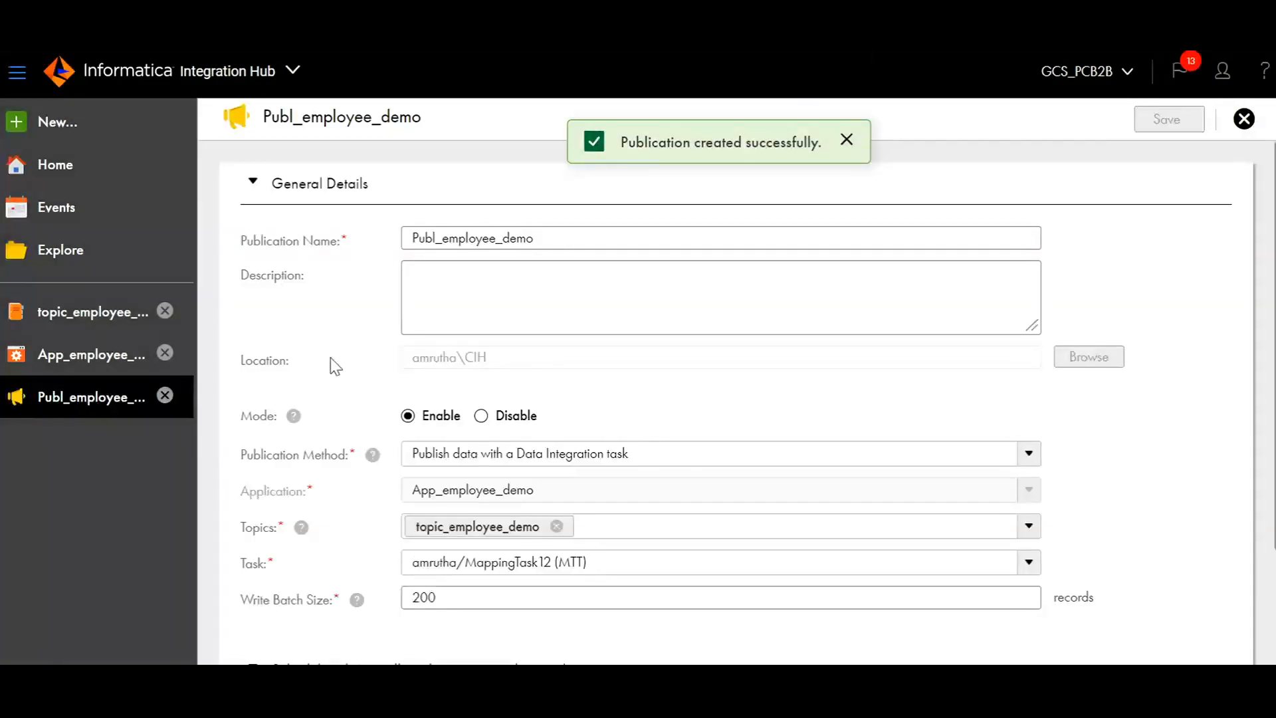
Check the publication's manual run setting and run Publ_employee_demo from the App_employee_demo application.
{"action": "left_click", "coordinate": [67, 357]}
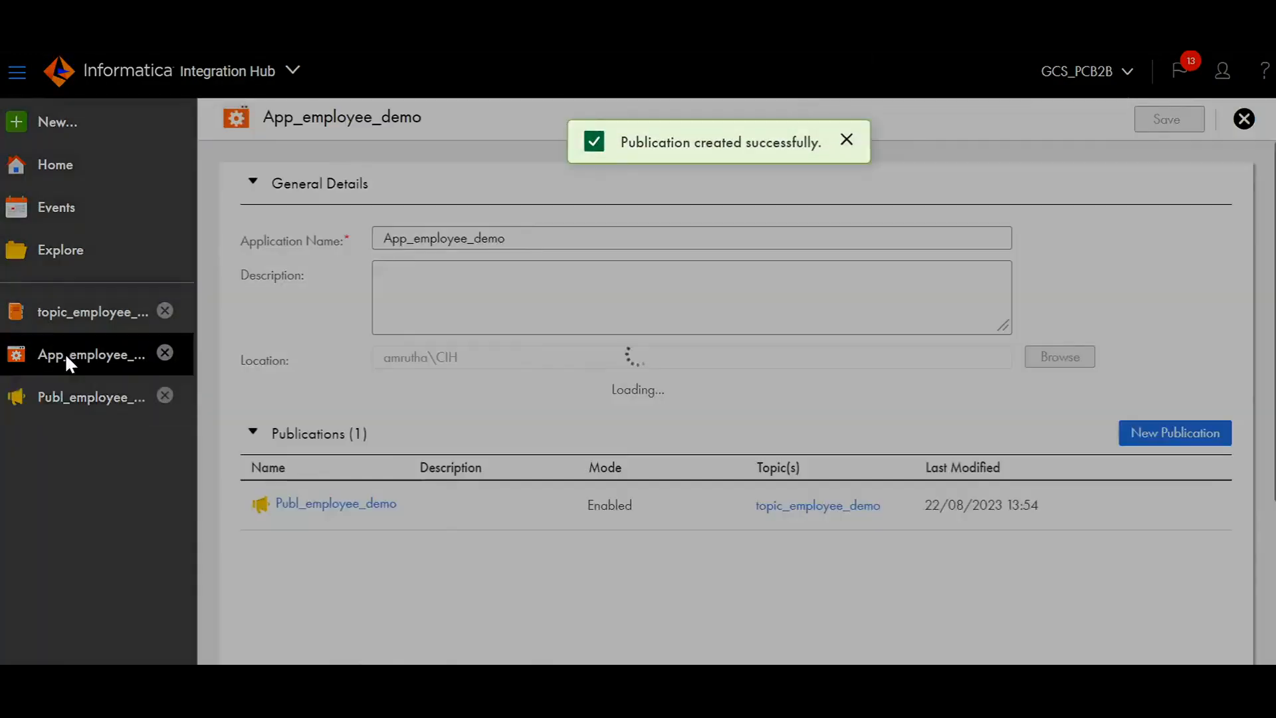
{"action": "left_click", "coordinate": [1210, 505]}
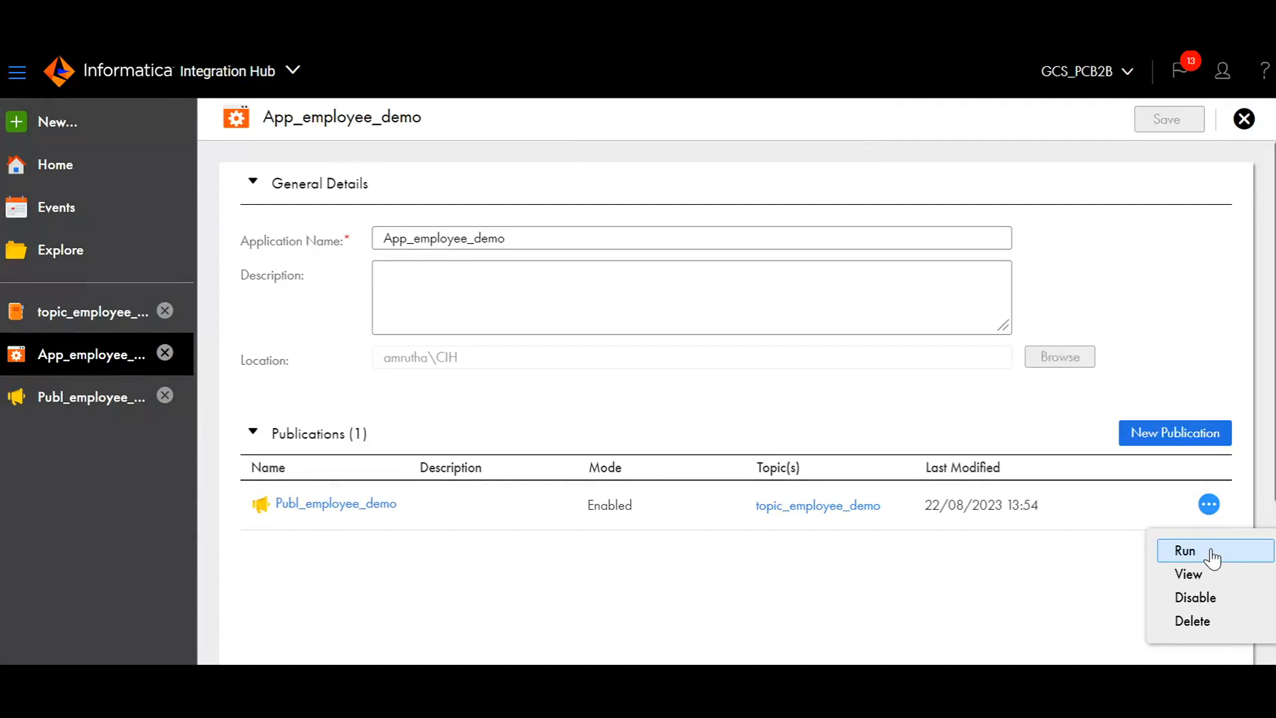
{"action": "left_click", "coordinate": [108, 397]}
{"action": "scroll", "coordinate": [755, 484], "scroll_direction": "down", "scroll_amount": 3}
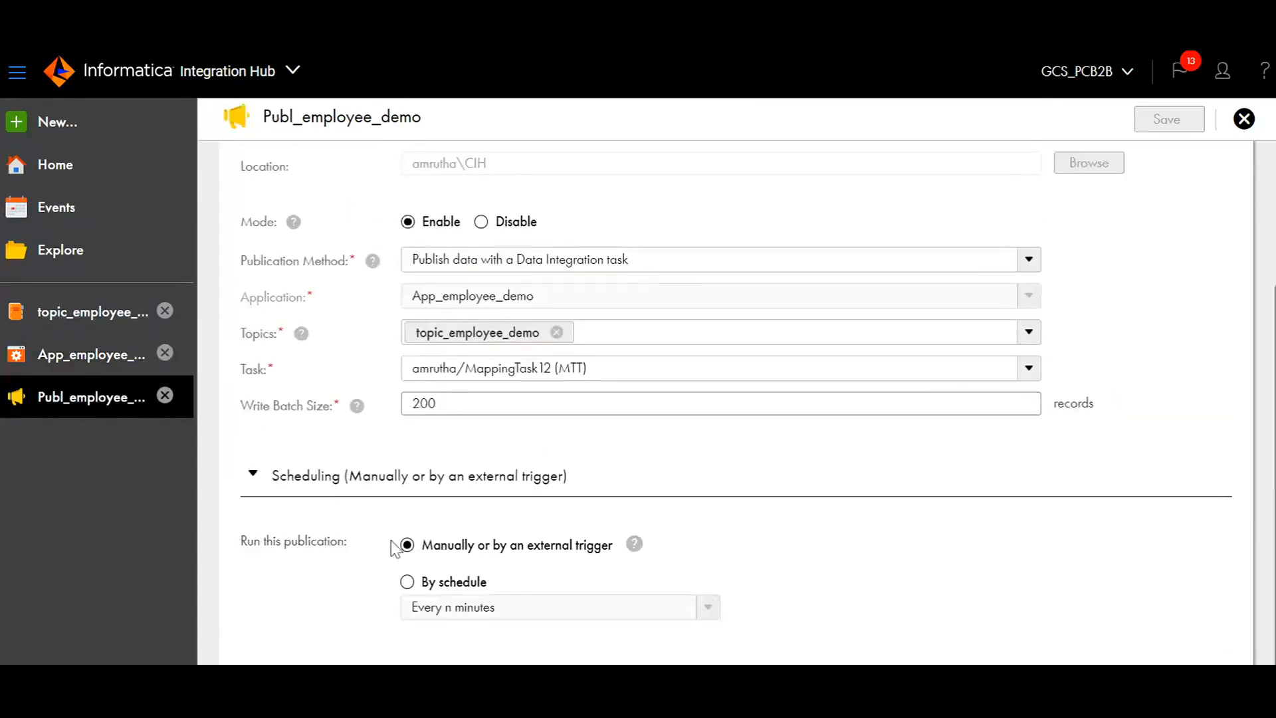
{"action": "left_click", "coordinate": [83, 358]}
{"action": "left_click", "coordinate": [1209, 504]}
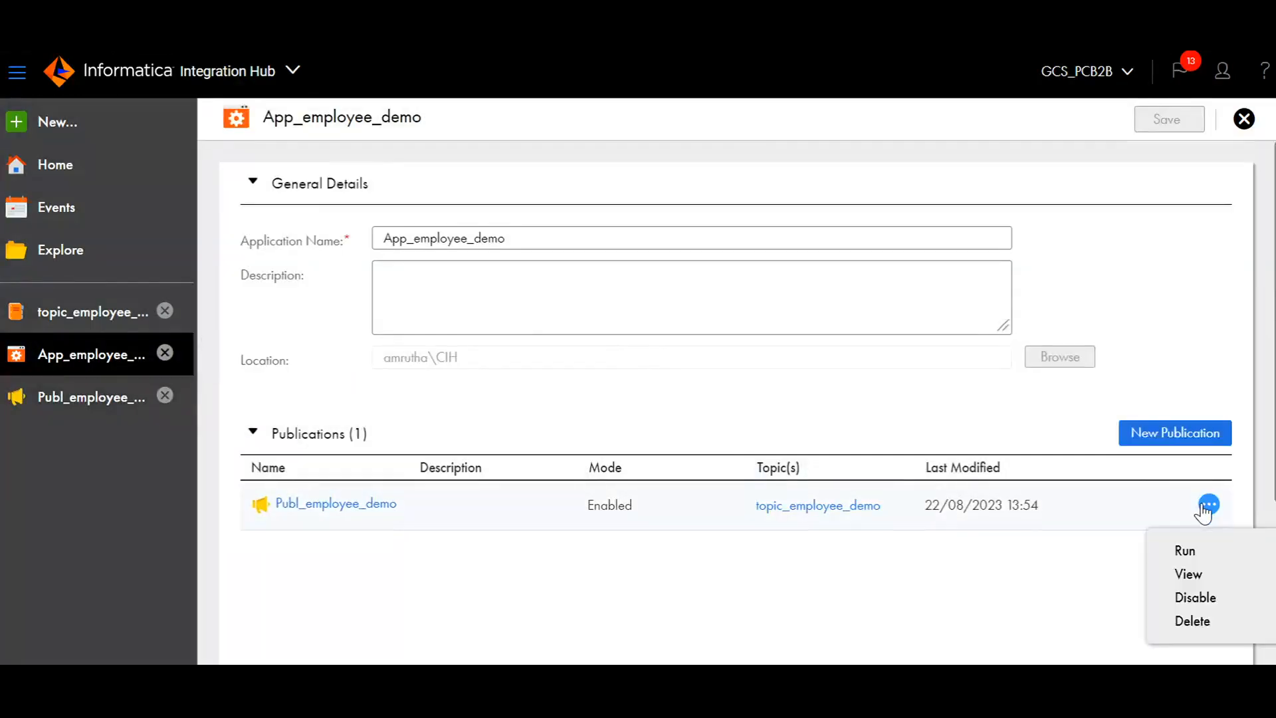
{"action": "left_click", "coordinate": [1205, 551]}
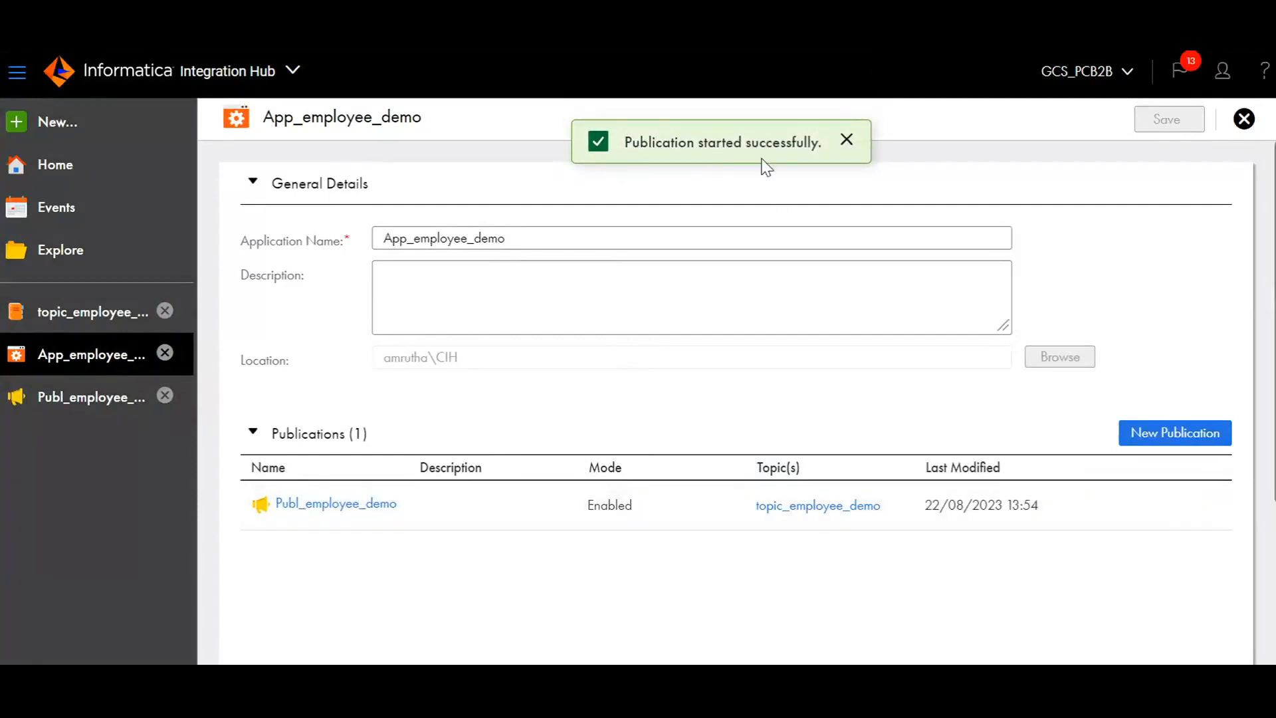
Check the event status and consumption status of the Publ_employee_demo run in the events list.
{"action": "left_click", "coordinate": [66, 218]}
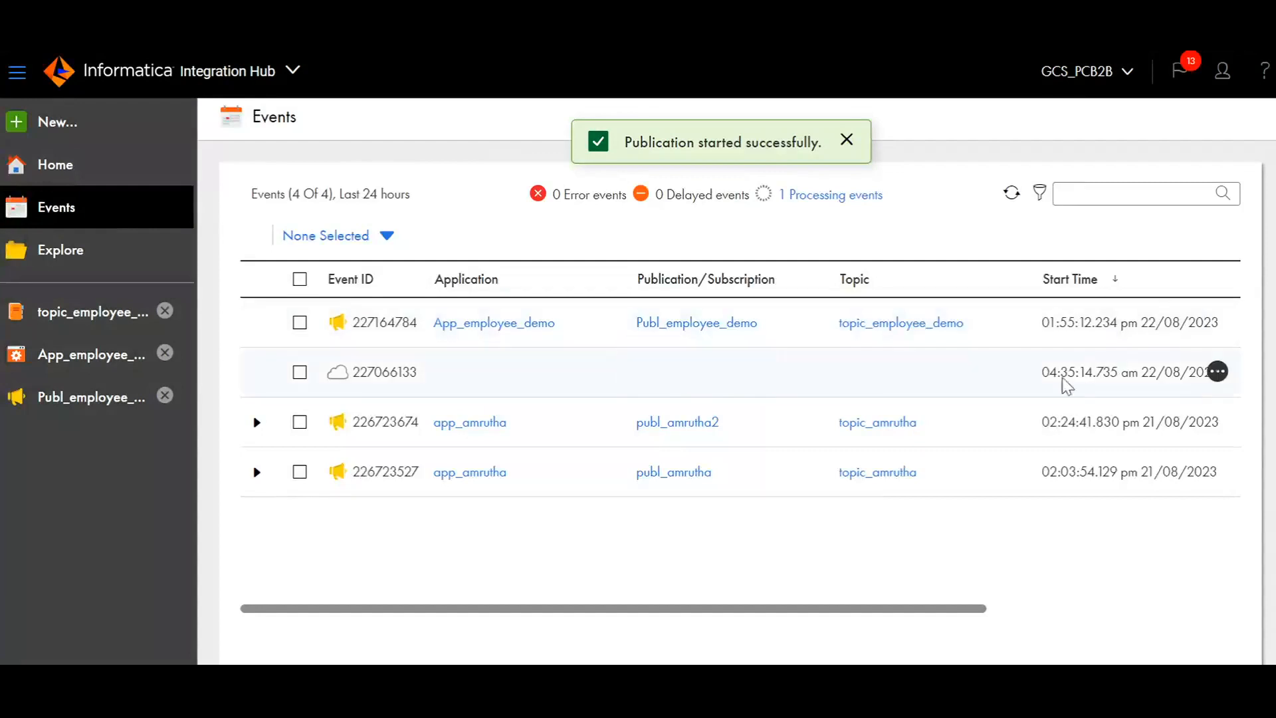
{"action": "mouse_move", "coordinate": [1066, 381]}
{"action": "left_click_drag", "start_coordinate": [969, 610], "coordinate": [1213, 614]}
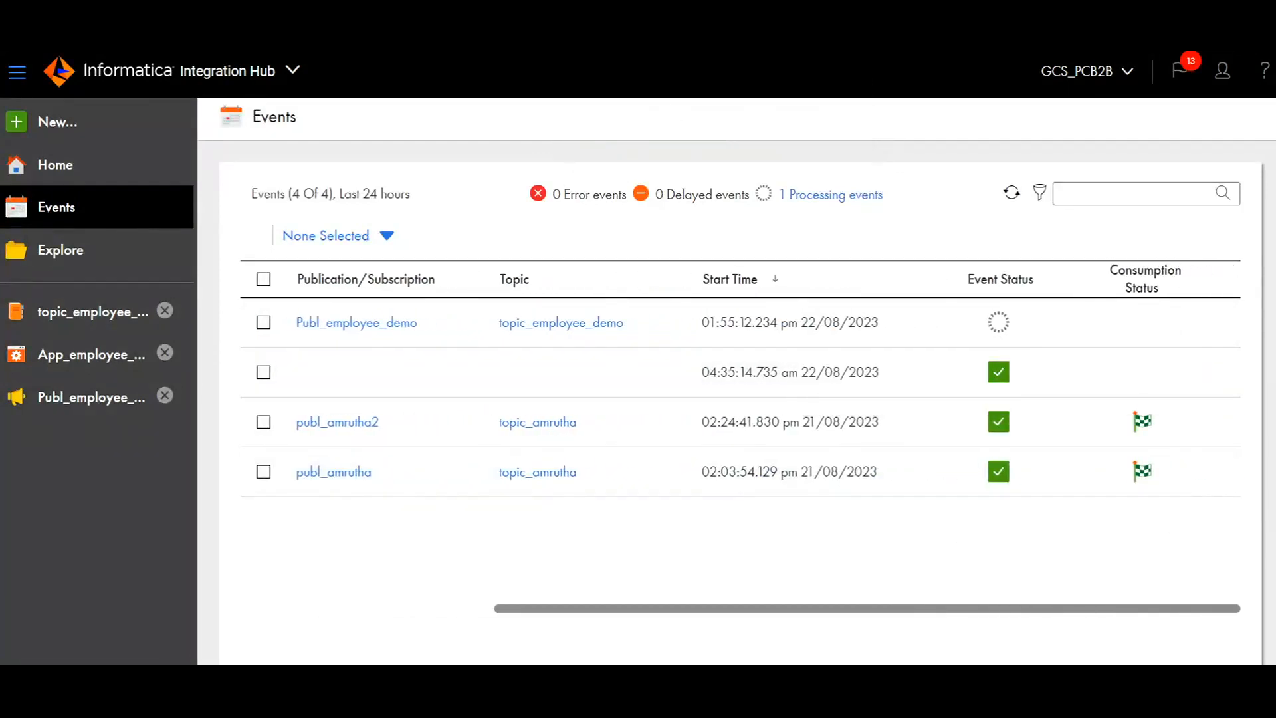
{"action": "mouse_move", "coordinate": [1017, 320]}
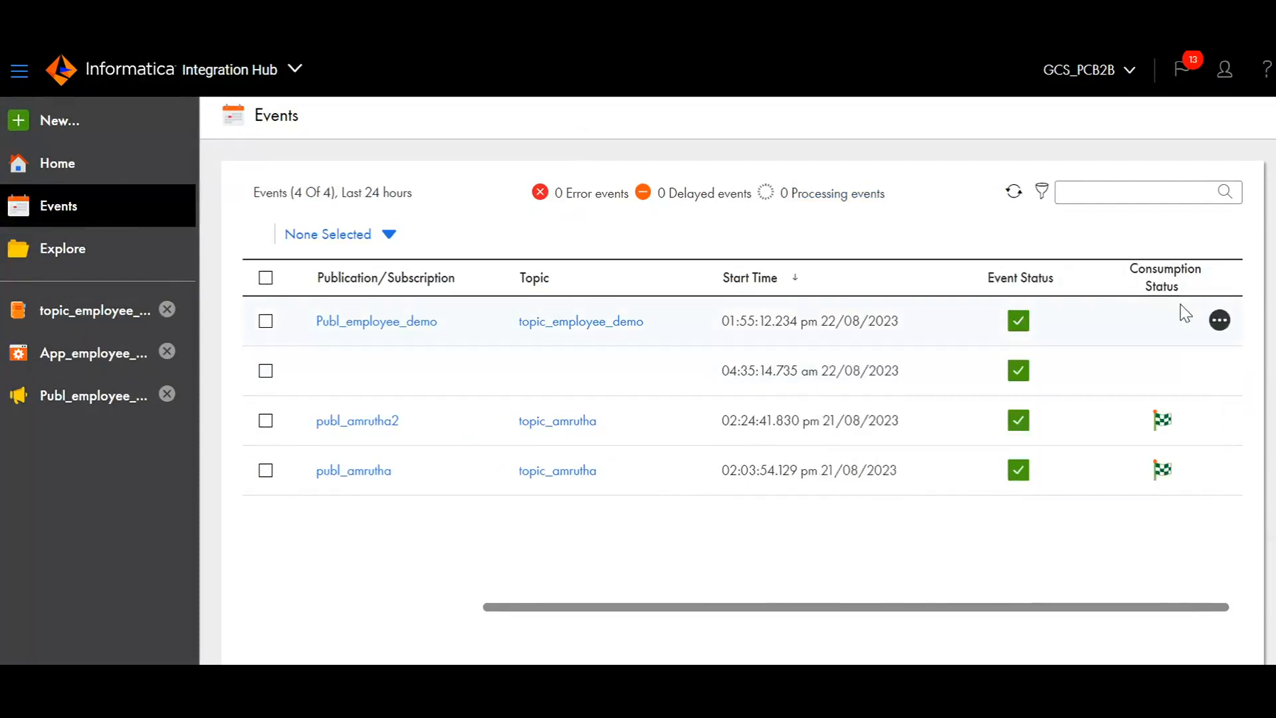
Open the session log of the Publ_employee_demo event and find the rows read from employee.txt.
{"action": "left_click", "coordinate": [1220, 316]}
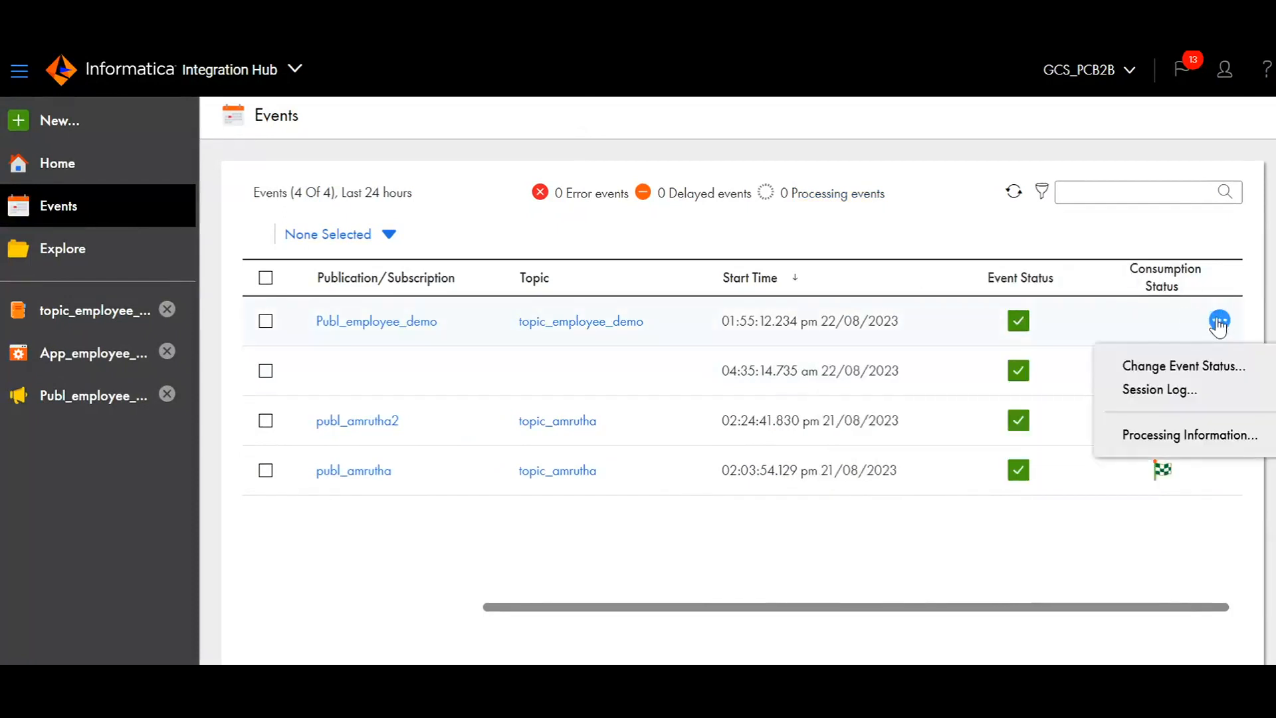
{"action": "left_click", "coordinate": [1195, 391]}
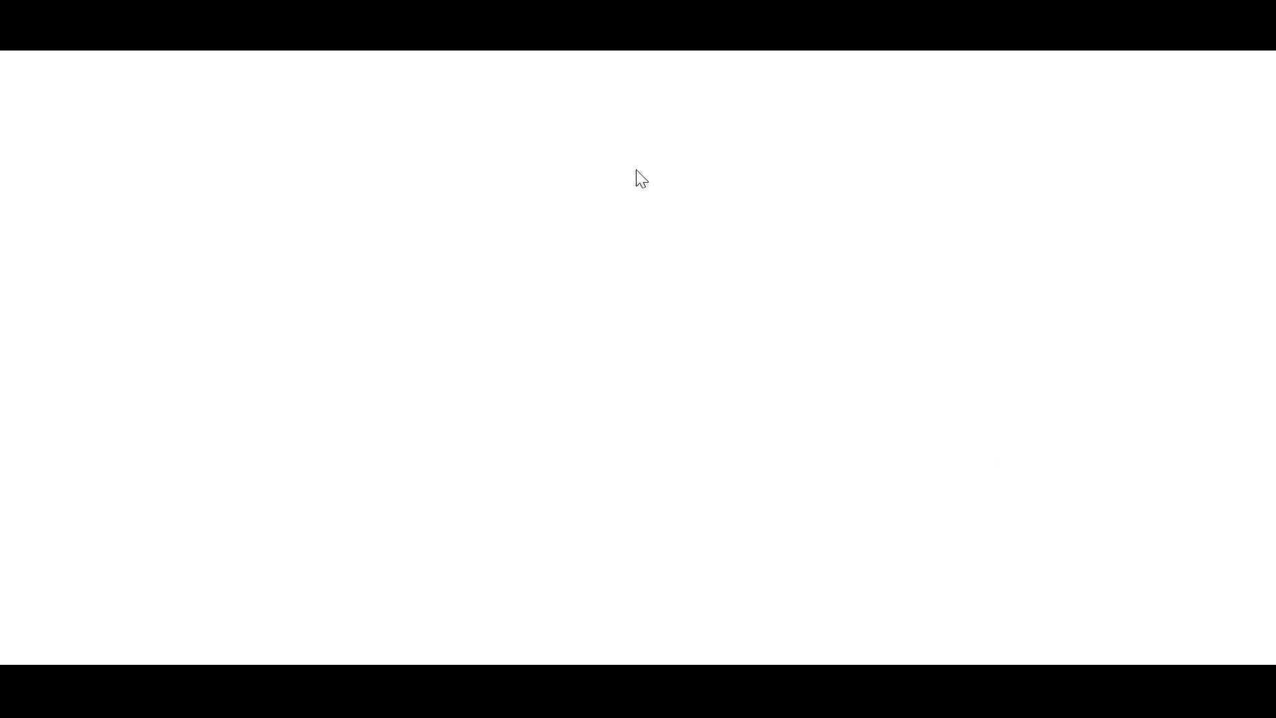
{"action": "scroll", "coordinate": [731, 200], "scroll_direction": "down", "scroll_amount": 10}
{"action": "scroll", "coordinate": [888, 500], "scroll_direction": "down", "scroll_amount": 20}
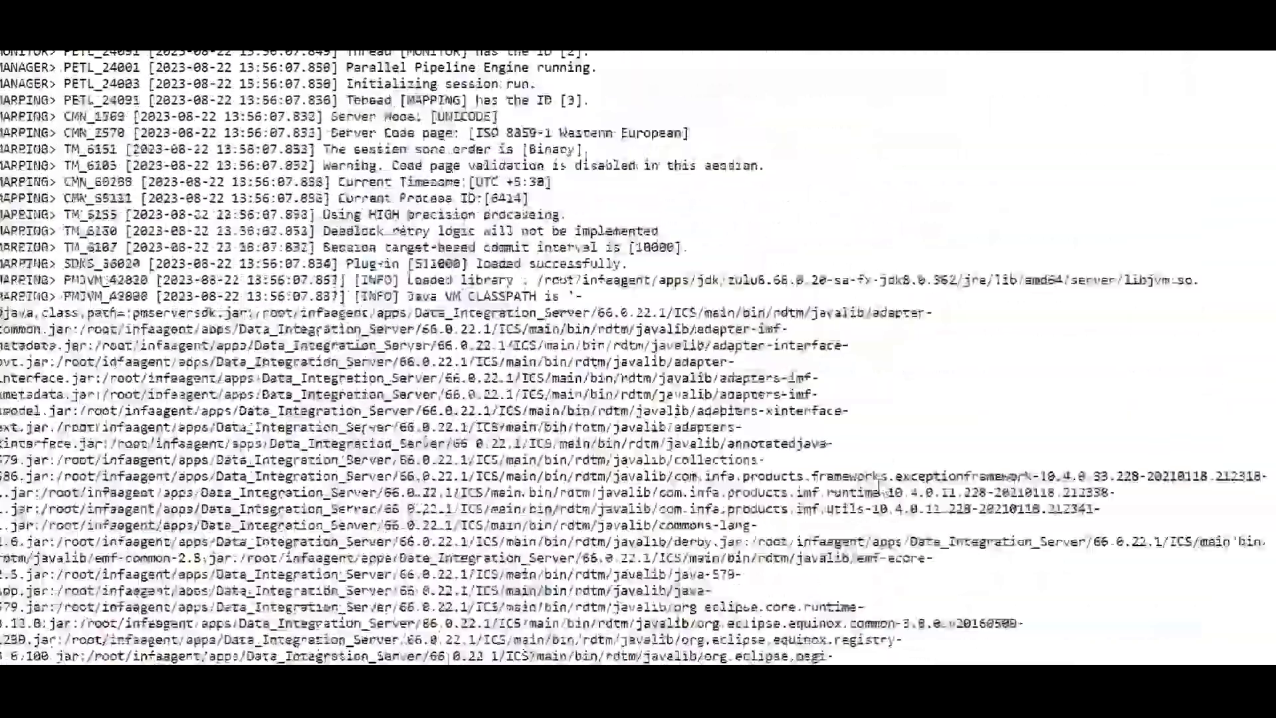
{"action": "scroll", "coordinate": [889, 502], "scroll_direction": "down", "scroll_amount": 20}
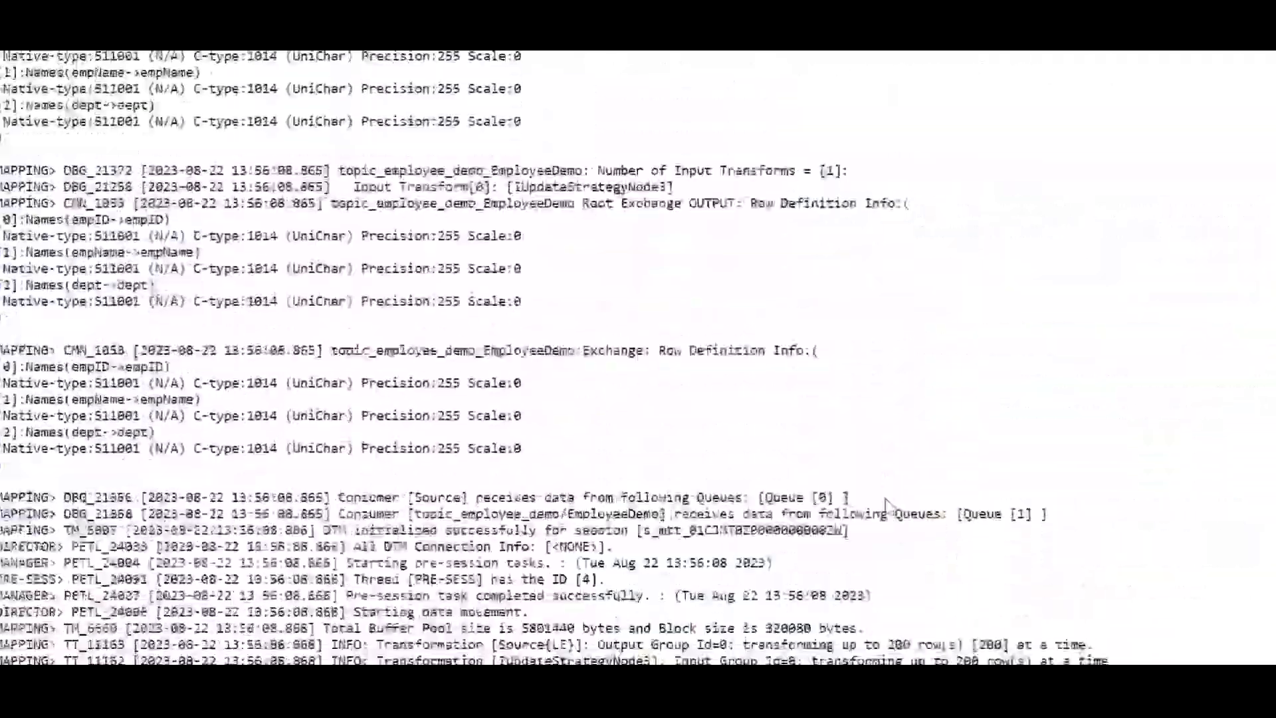
{"action": "scroll", "coordinate": [896, 512], "scroll_direction": "down", "scroll_amount": 1}
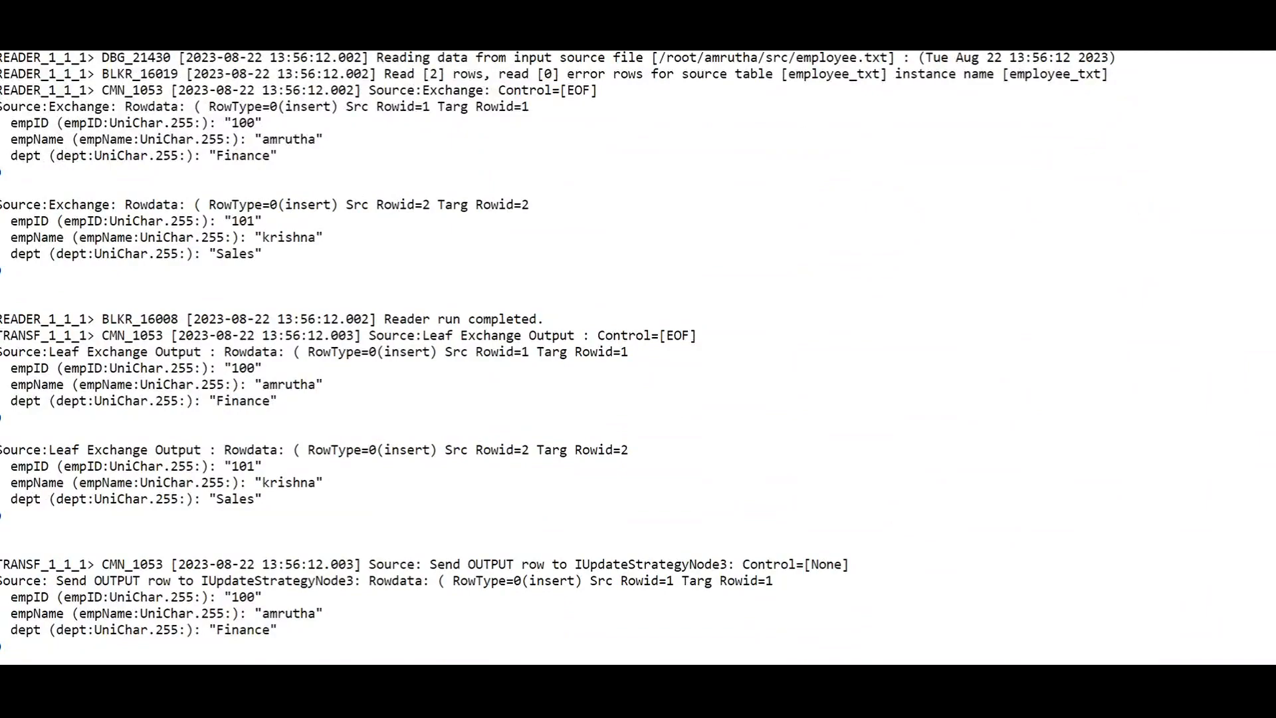
Examine how the log passes the source employee rows through to the EmployeeDemo table of topic_employee_demo and loads them.
{"action": "left_click_drag", "start_coordinate": [8, 368], "coordinate": [257, 419]}
{"action": "left_click_drag", "start_coordinate": [256, 500], "coordinate": [11, 483]}
{"action": "scroll", "coordinate": [690, 498], "scroll_direction": "down", "scroll_amount": 20}
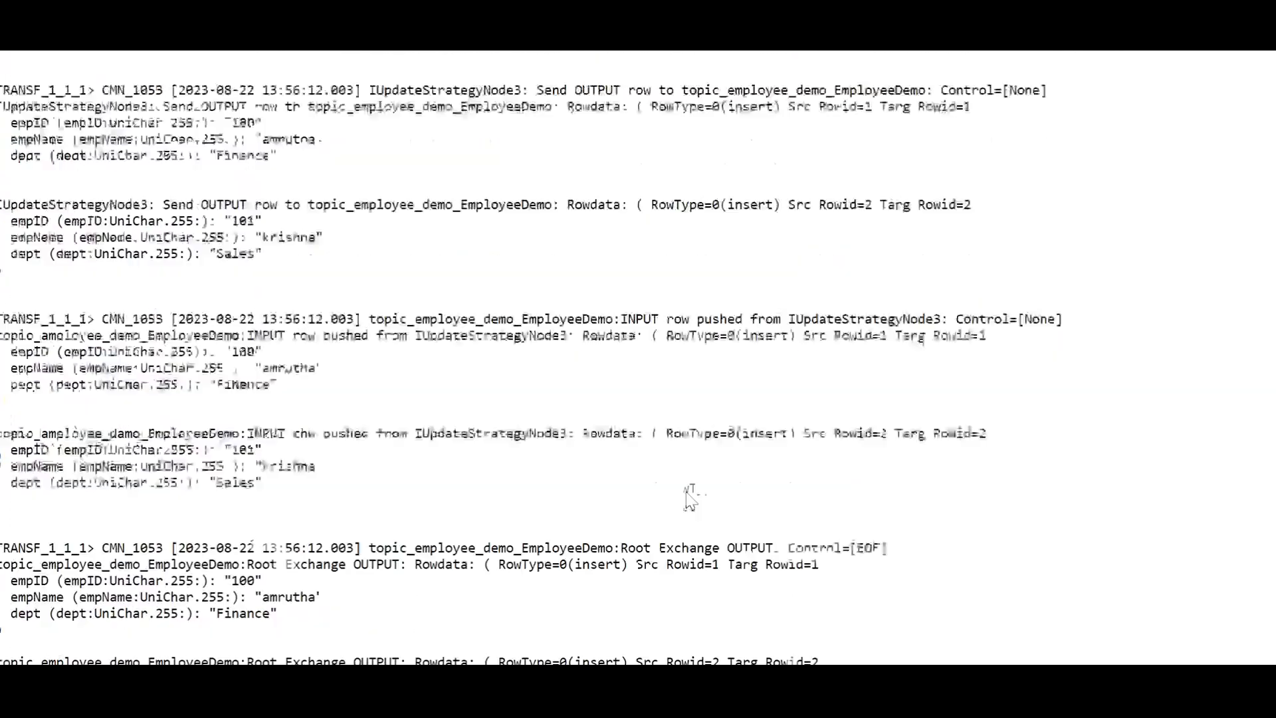
{"action": "scroll", "coordinate": [690, 499], "scroll_direction": "down", "scroll_amount": 11}
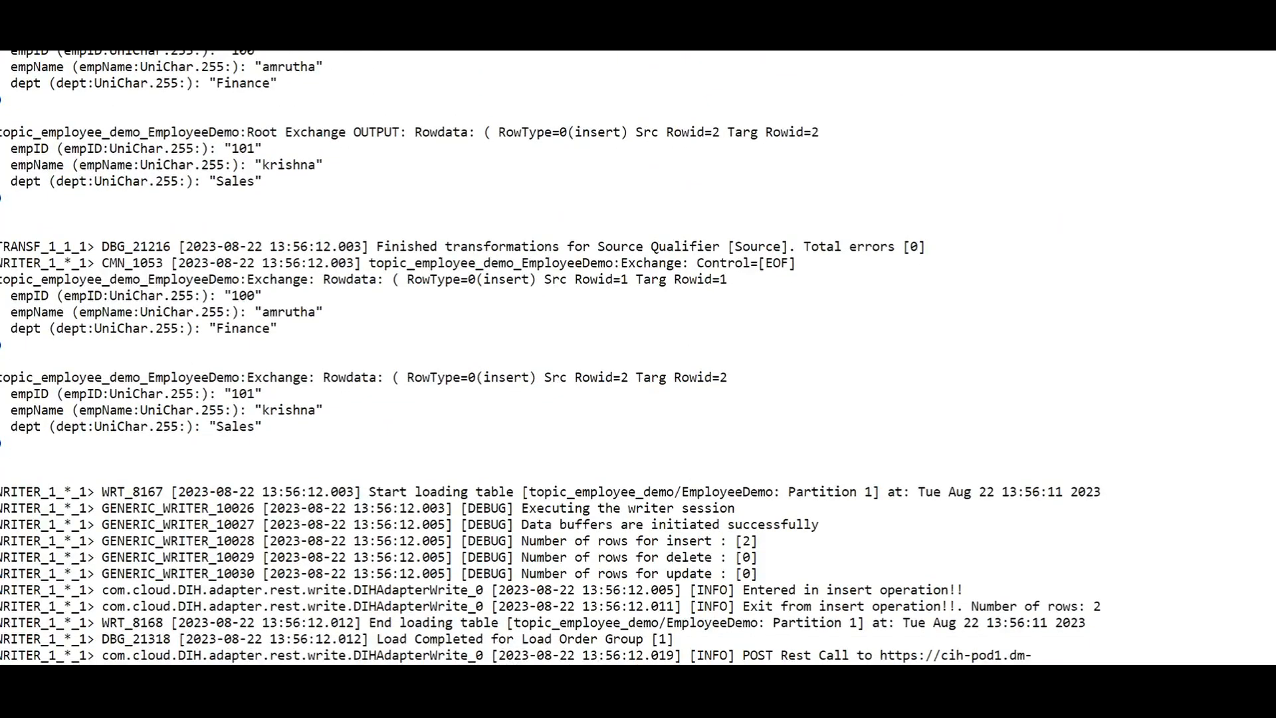
{"action": "scroll", "coordinate": [634, 357], "scroll_direction": "down", "scroll_amount": 4}
{"action": "scroll", "coordinate": [684, 485], "scroll_direction": "up", "scroll_amount": 12}
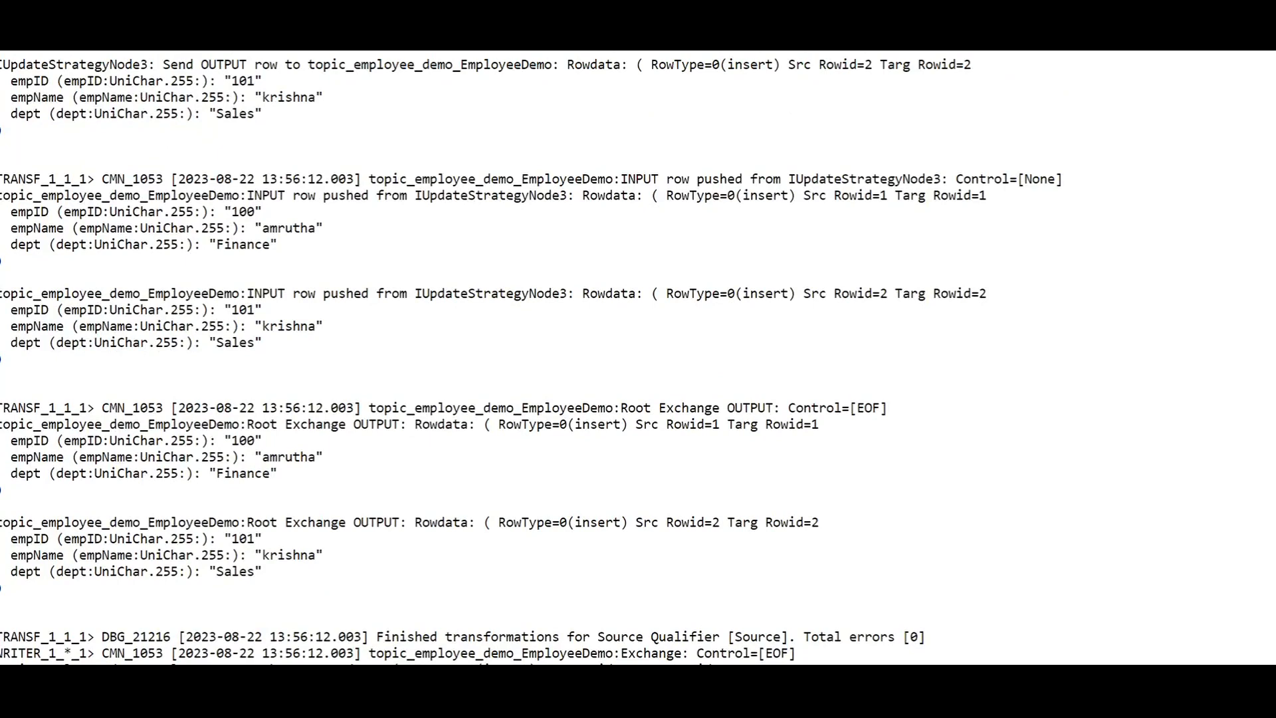
{"action": "left_click_drag", "start_coordinate": [366, 179], "coordinate": [612, 179]}
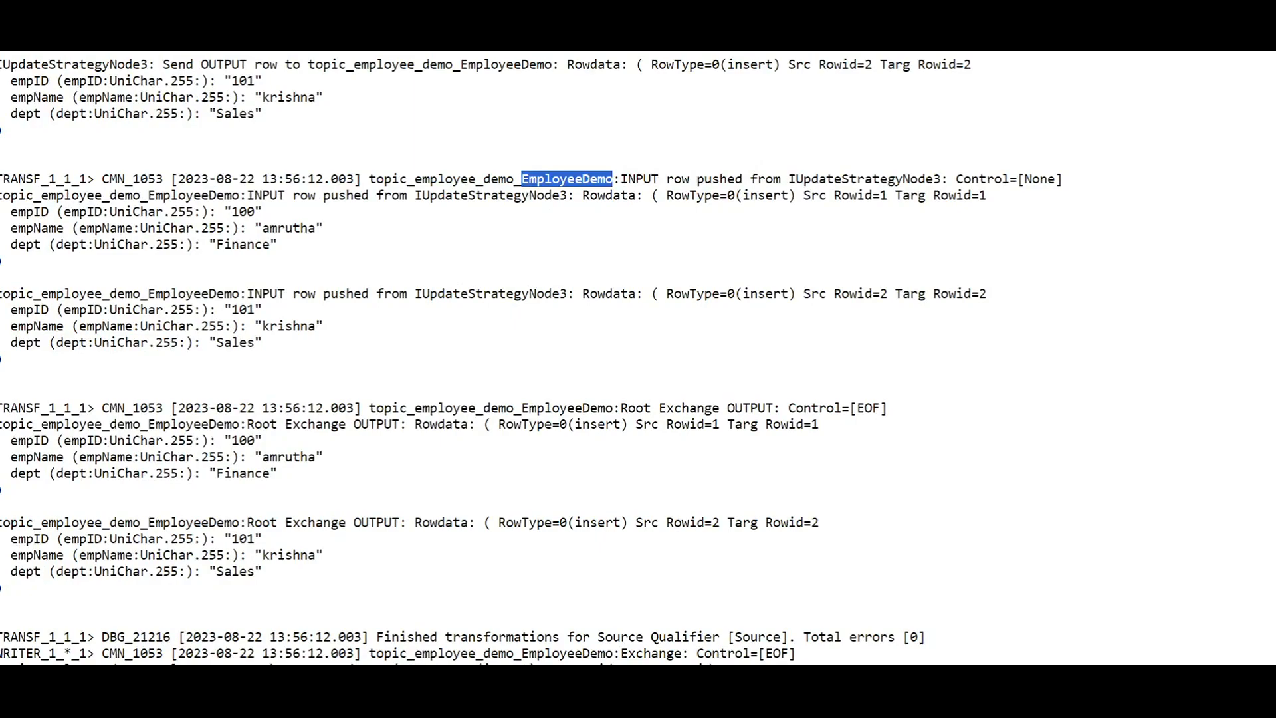
{"action": "scroll", "coordinate": [565, 436], "scroll_direction": "down", "scroll_amount": 20}
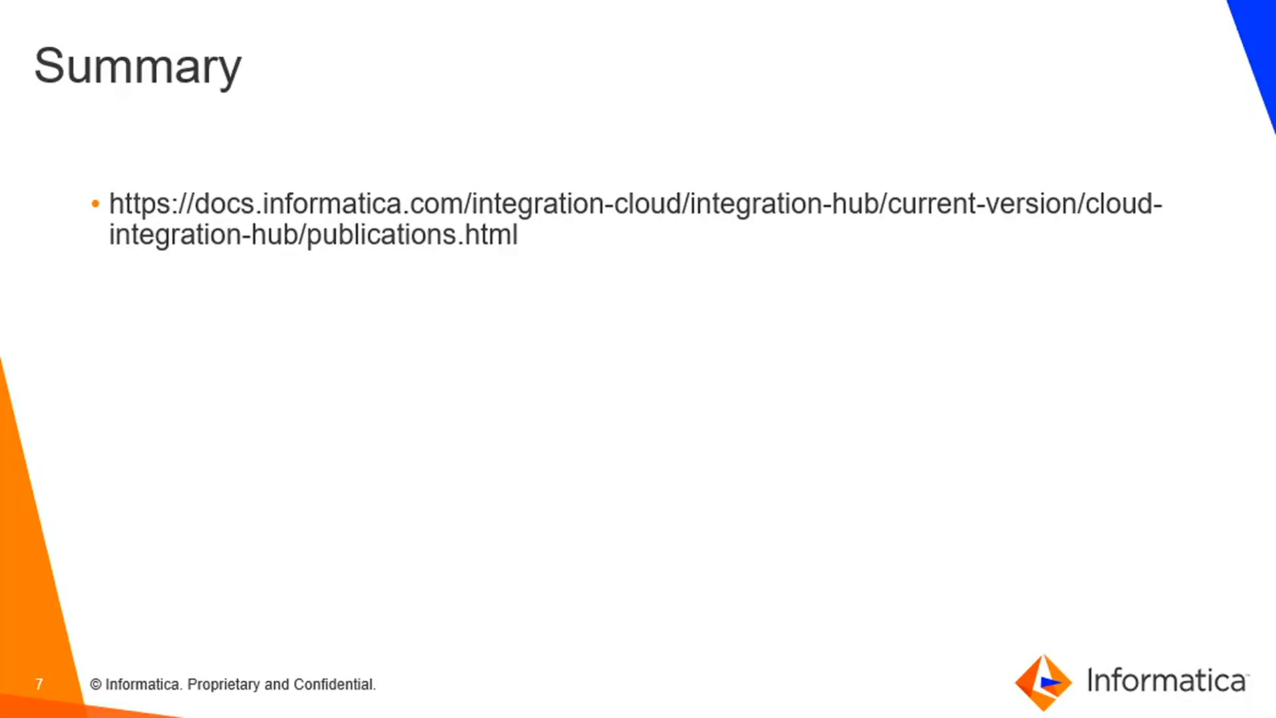
{"action": "key", "text": "Right"}
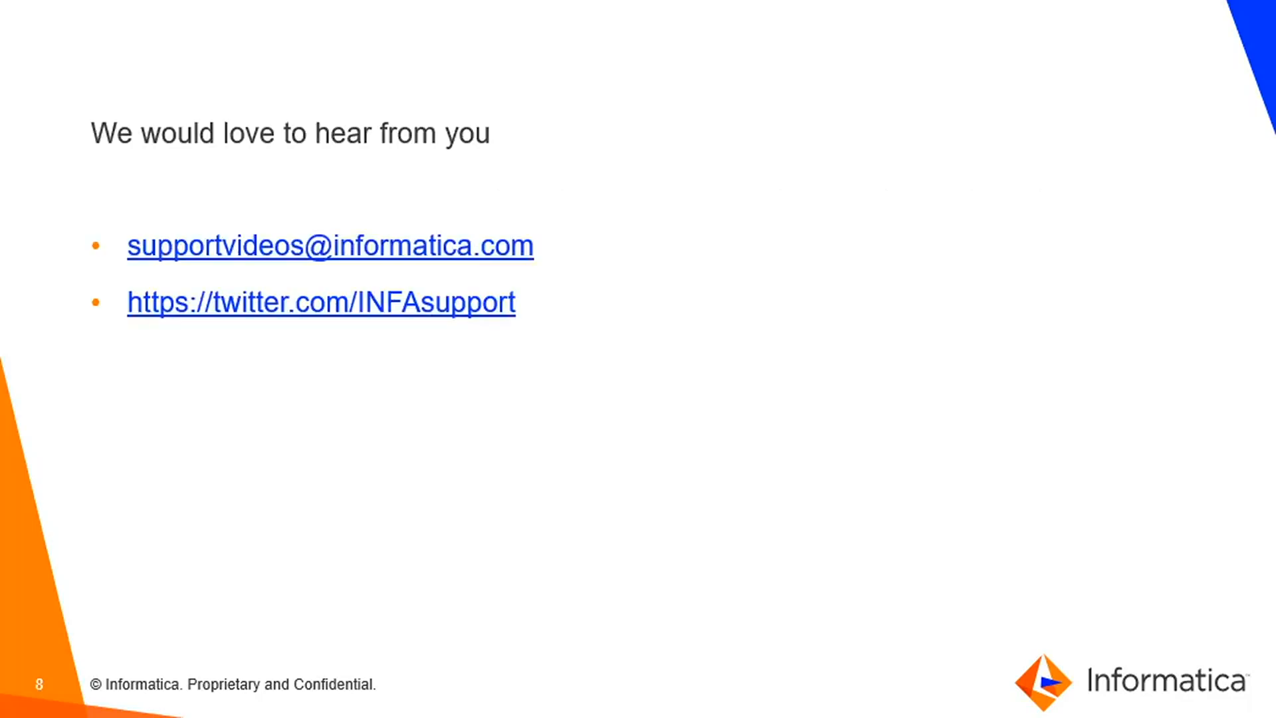
{"action": "key", "text": "Right"}
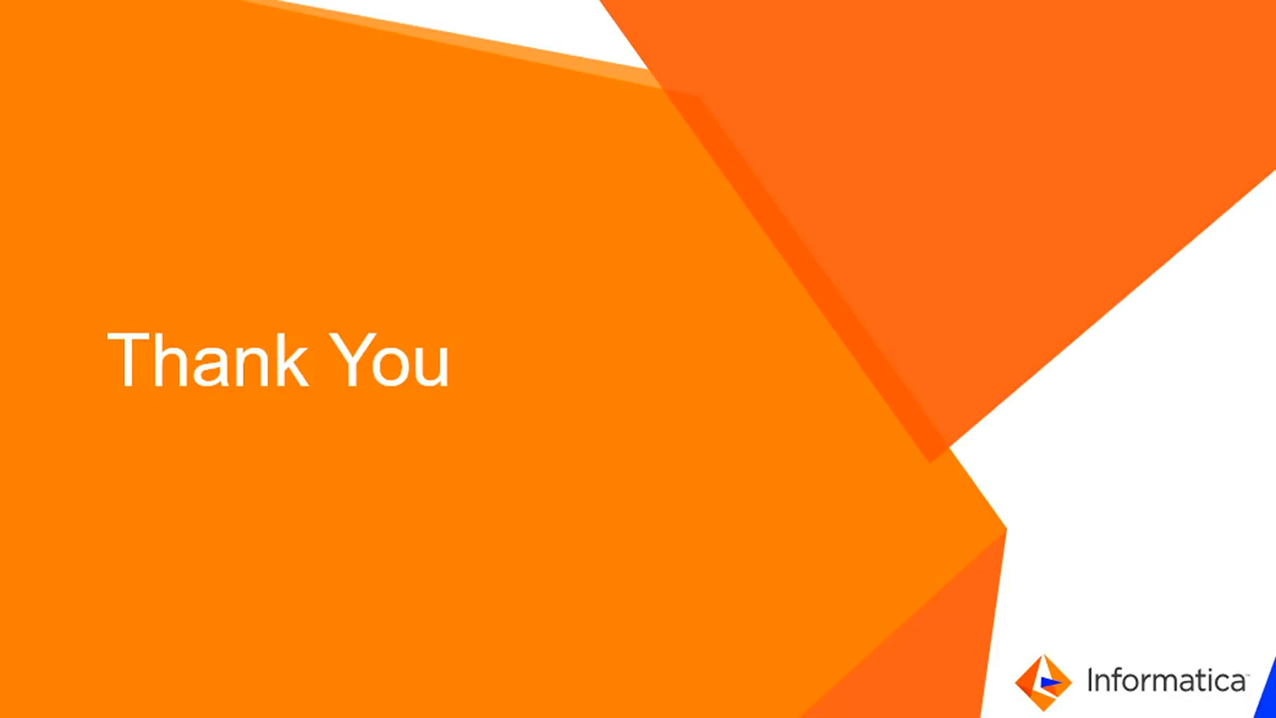